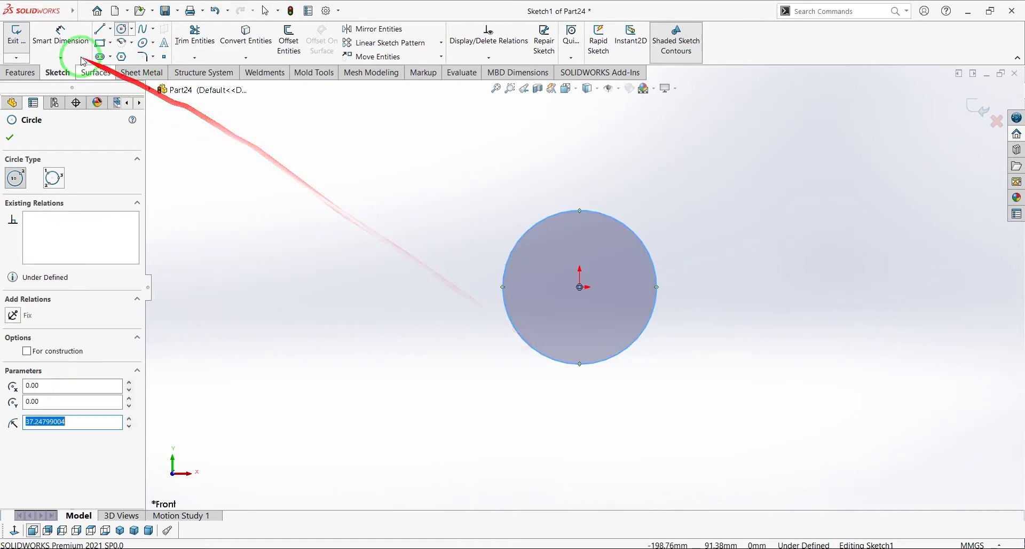
# Dimension the origin-centred circle and set its diameter to 200 mm.
pyautogui.click(61, 36)
pyautogui.click(512, 252)
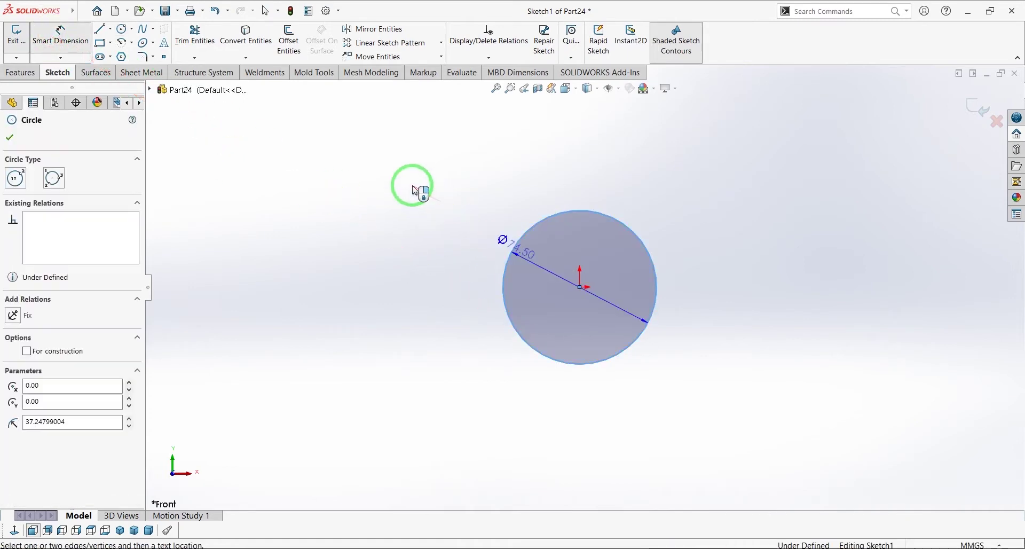
pyautogui.click(415, 190)
pyautogui.write('200')
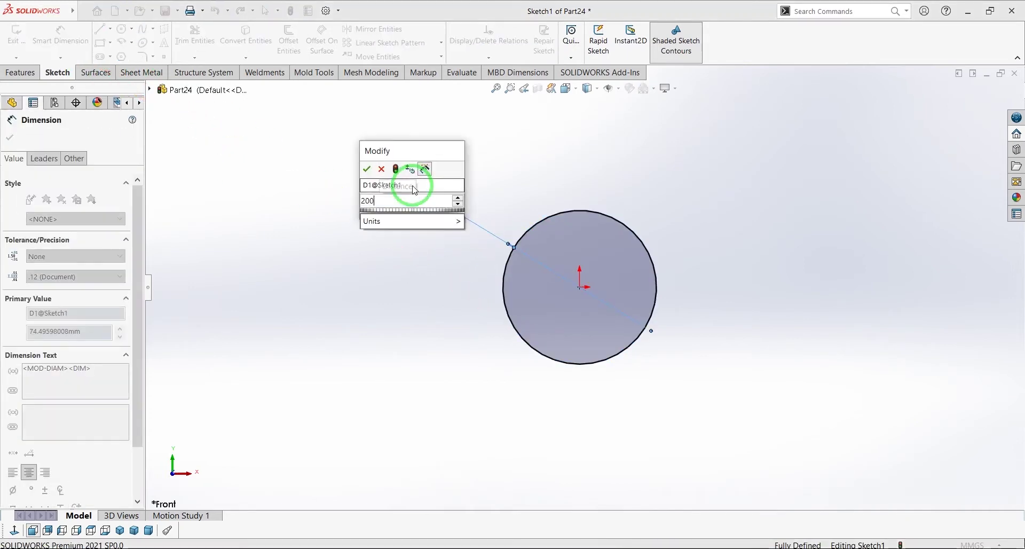
pyautogui.press('Return')
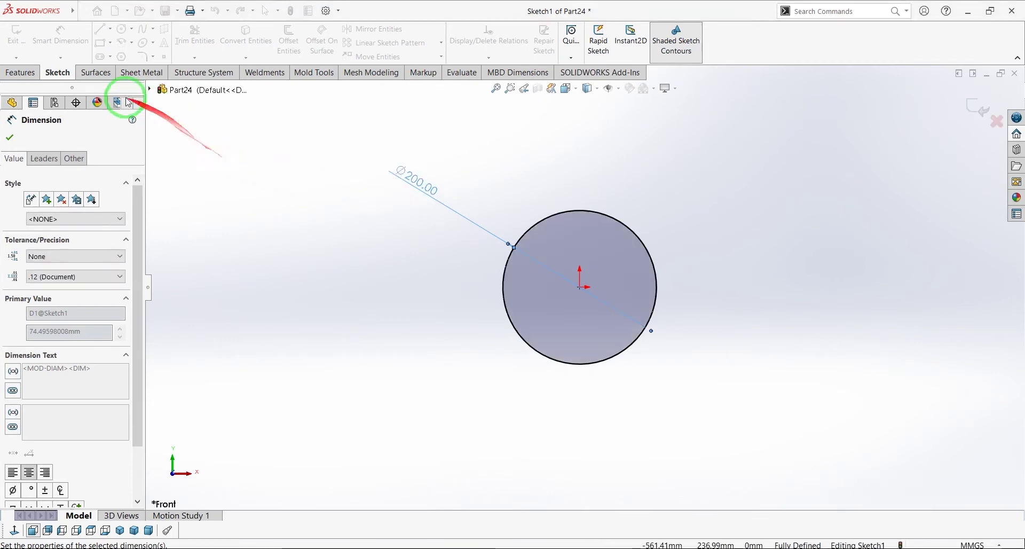
# Extrude the circle into a solid cylinder with a blind depth of 245 mm.
pyautogui.click(22, 72)
pyautogui.click(15, 40)
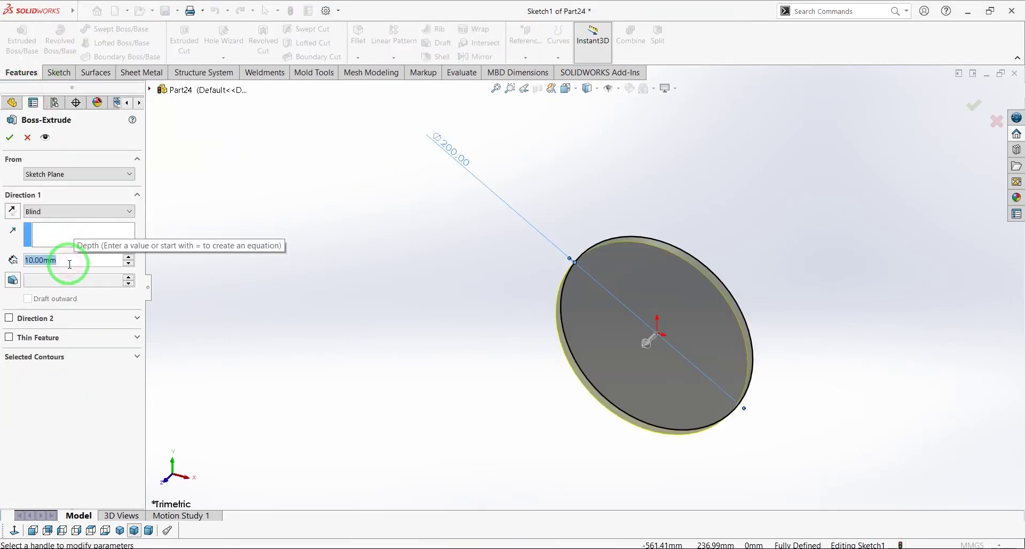
pyautogui.write('2')
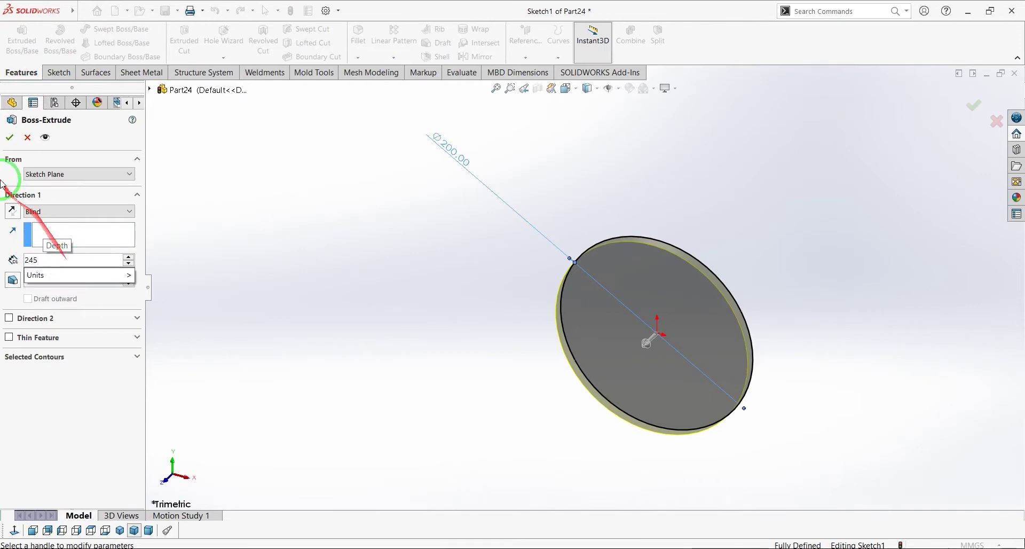
pyautogui.write('45')
pyautogui.press('Return')
pyautogui.moveTo(286, 347); pyautogui.dragTo(454, 306, button='middle')
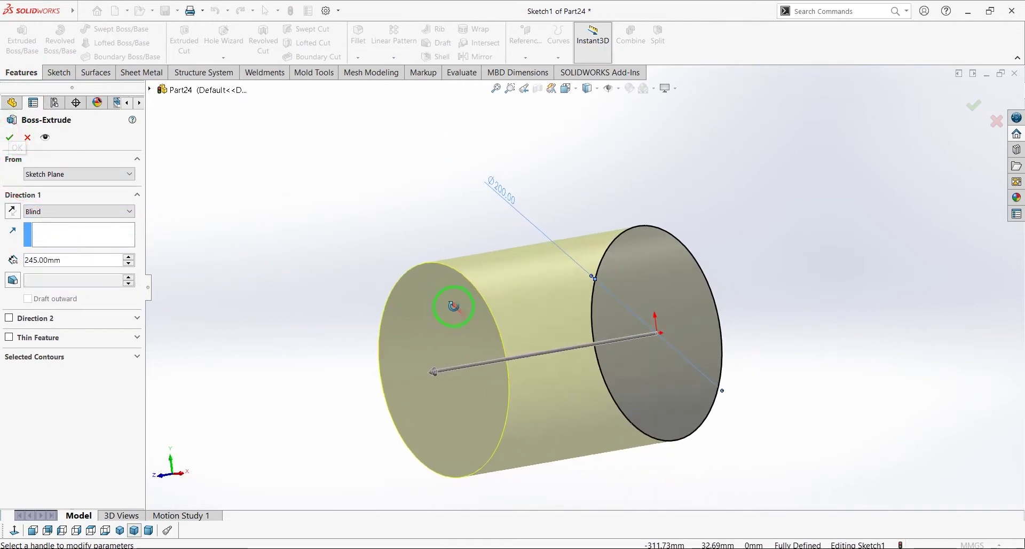
pyautogui.click(10, 137)
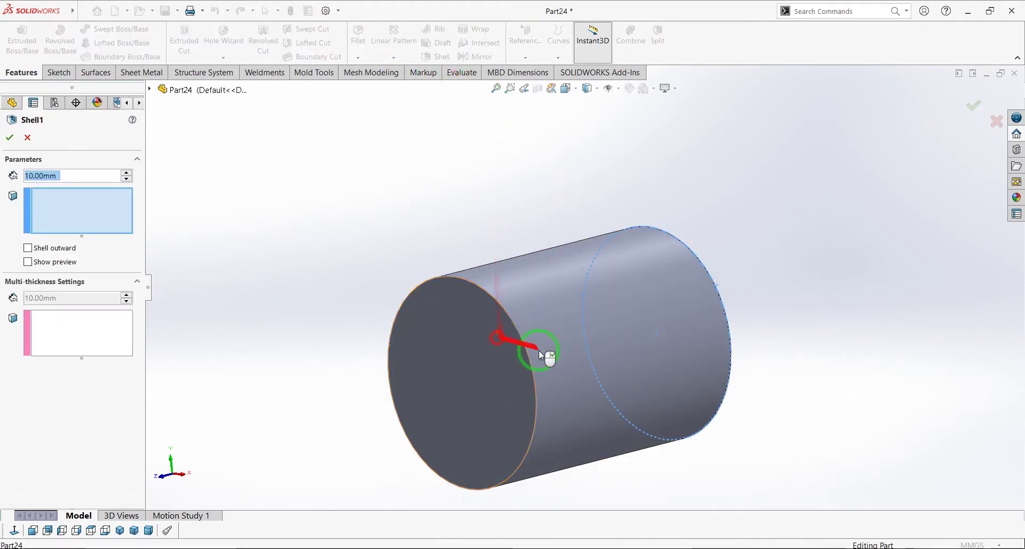
# Shell the cylinder to a 2 mm wall thickness, removing both circular end faces.
pyautogui.click(534, 354)
pyautogui.moveTo(533, 355); pyautogui.dragTo(73, 180, button='middle')
pyautogui.click(665, 359)
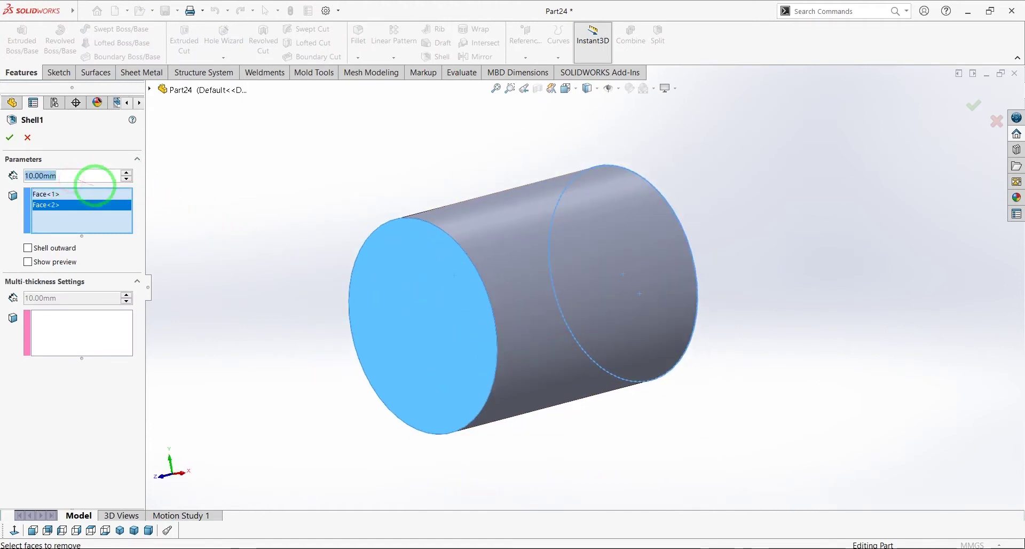
pyautogui.write('2')
pyautogui.click(210, 228)
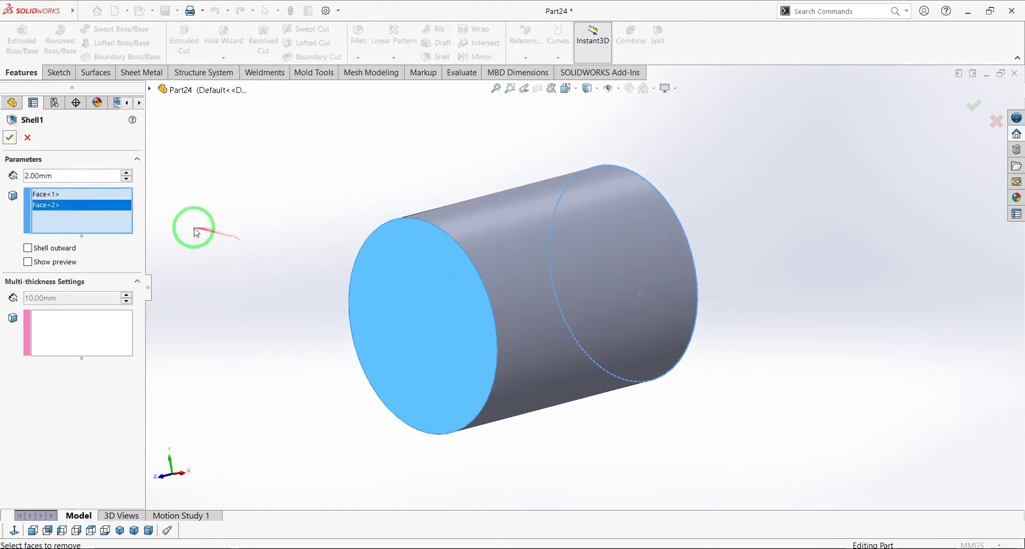
# Start a new sketch on the thin ring-shaped end face of the tube.
pyautogui.scroll(-6, 361, 322)
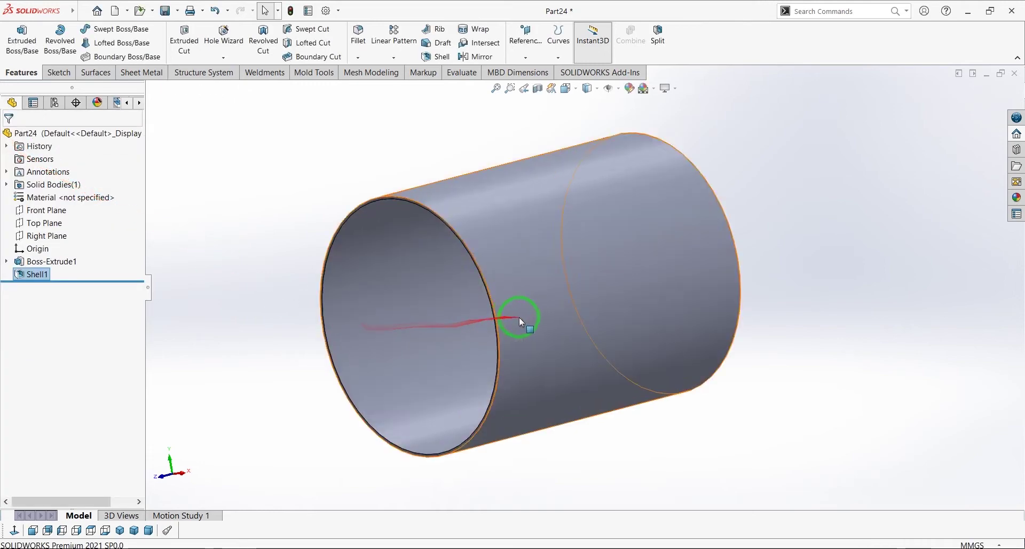
pyautogui.keyDown('shift'); pyautogui.moveTo(544, 320); pyautogui.dragTo(553, 219, button='middle'); pyautogui.keyUp('shift')
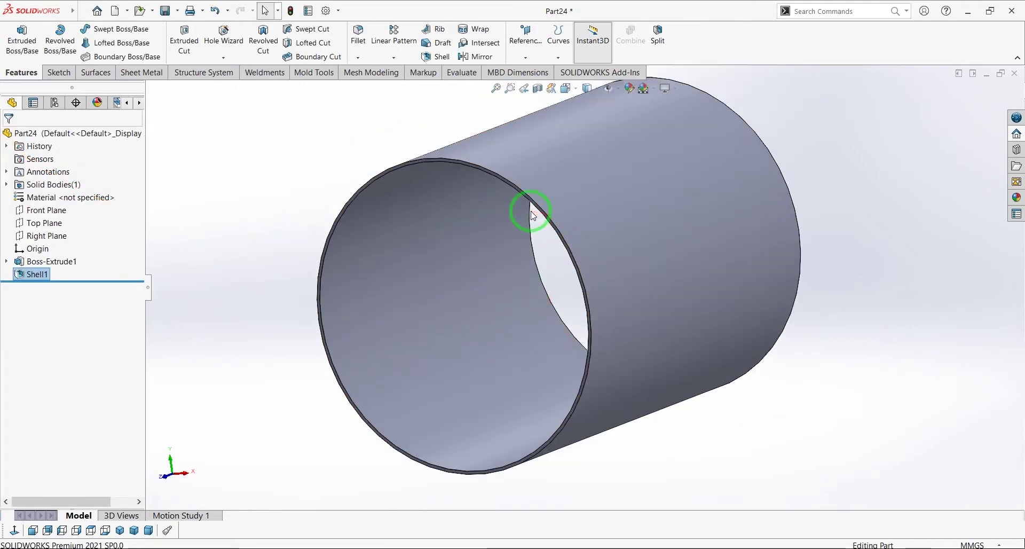
pyautogui.scroll(-5, 530, 212)
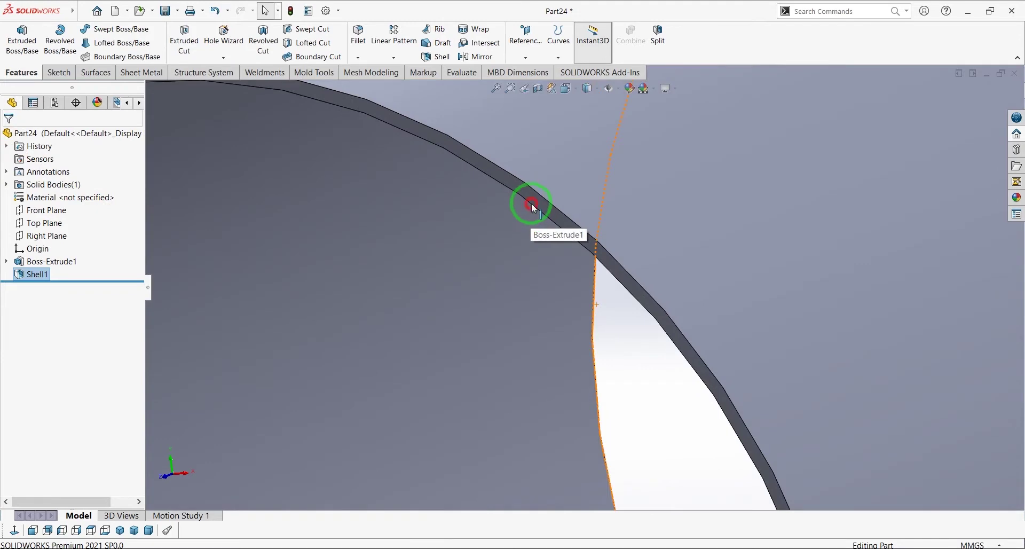
pyautogui.click(532, 203)
pyautogui.click(579, 172)
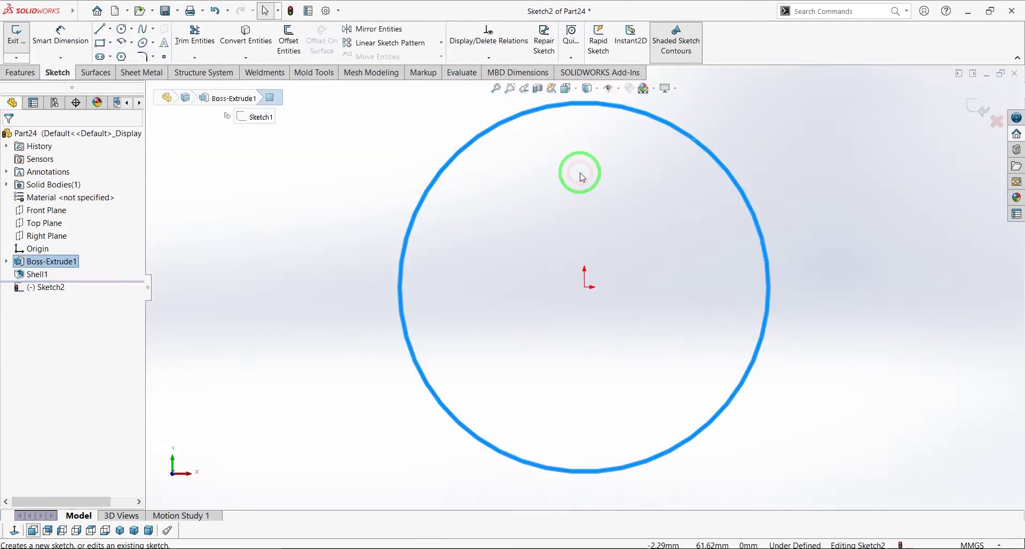
pyautogui.scroll(-2, 587, 175)
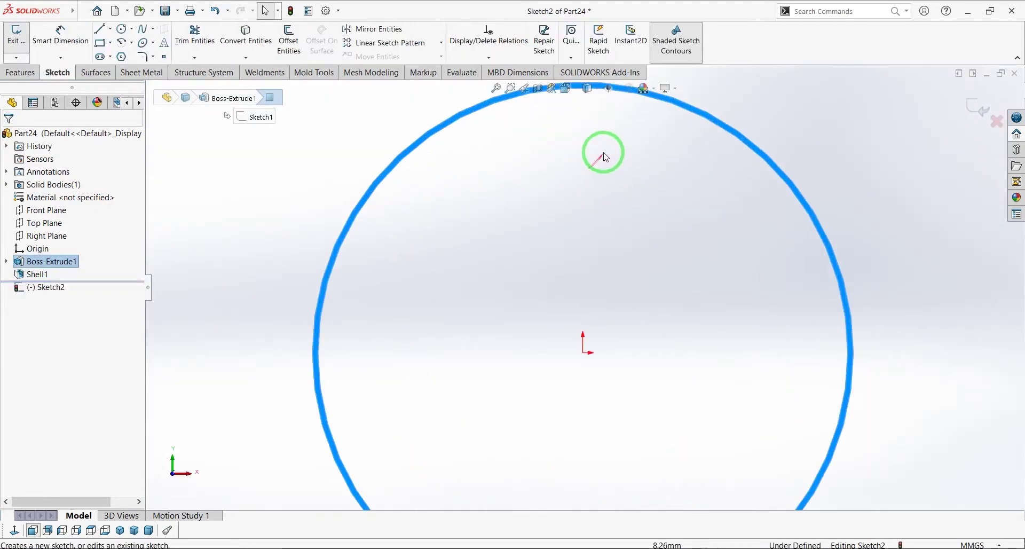
pyautogui.scroll(3, 602, 155)
pyautogui.scroll(-4, 602, 160)
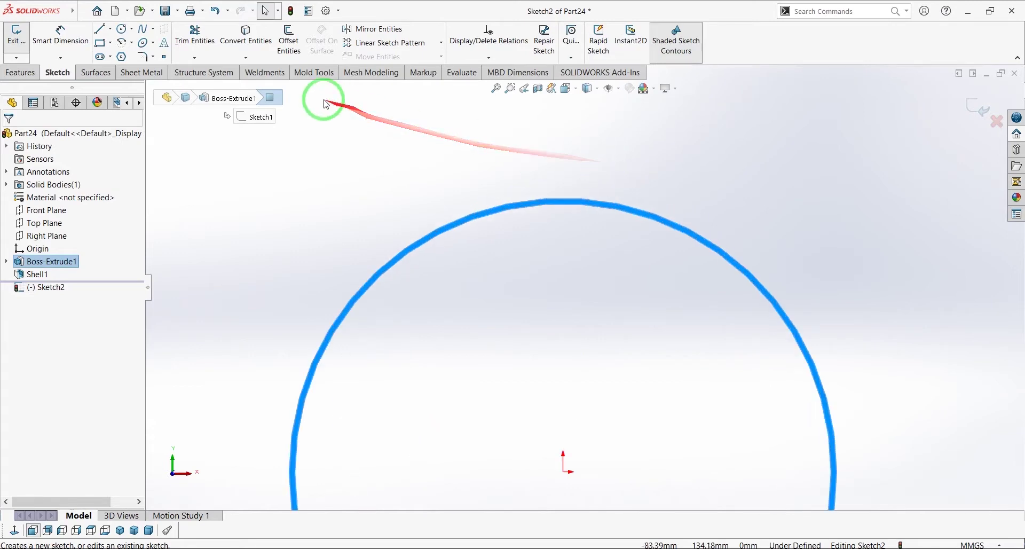
# Sketch two concentric circles about 11 mm and 27 mm in diameter, centred above the tube and in line with the origin.
pyautogui.click(122, 29)
pyautogui.click(562, 131)
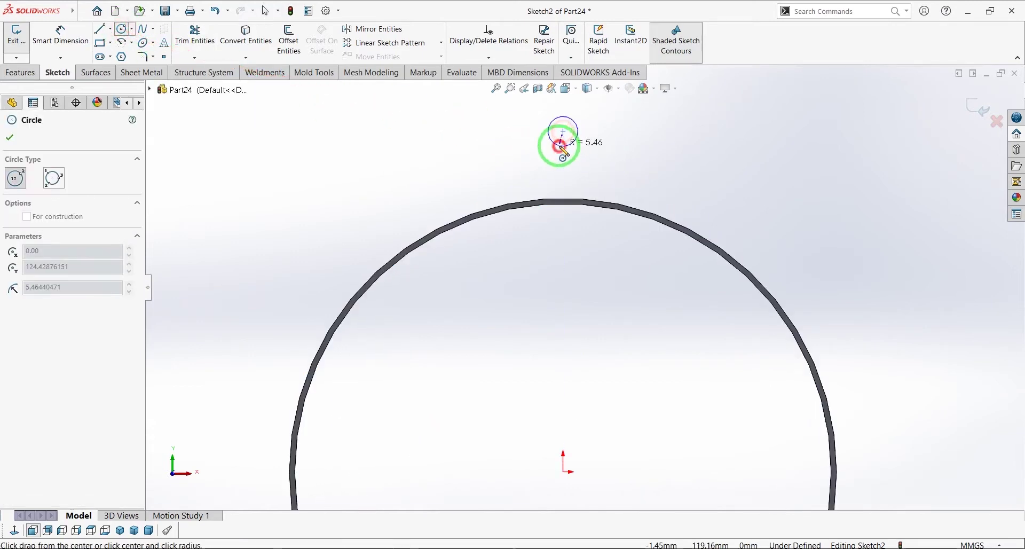
pyautogui.click(562, 150)
pyautogui.click(562, 132)
pyautogui.click(537, 157)
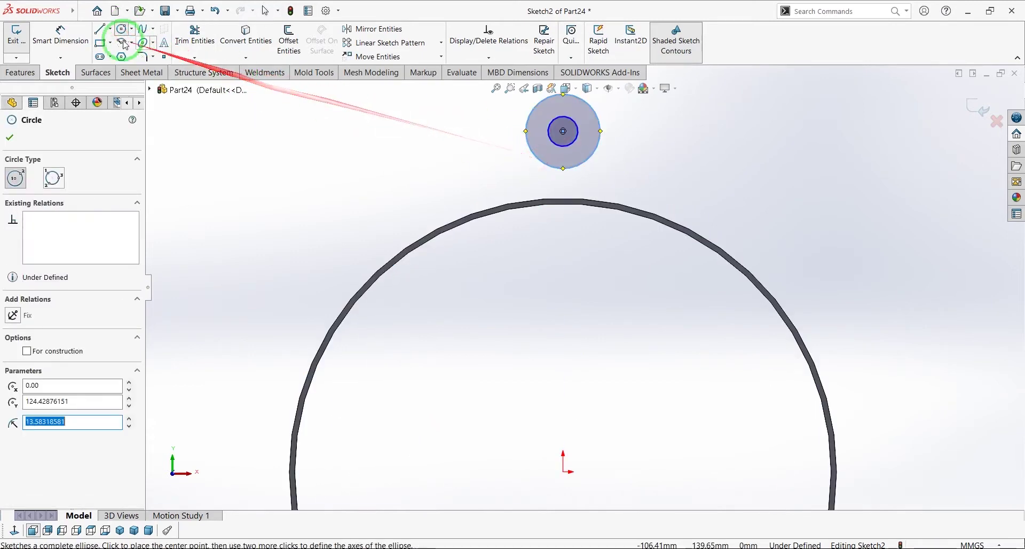
pyautogui.press('Escape')
# Dimension the outer of the two concentric circles with a diameter of 13.59 mm.
pyautogui.click(601, 138)
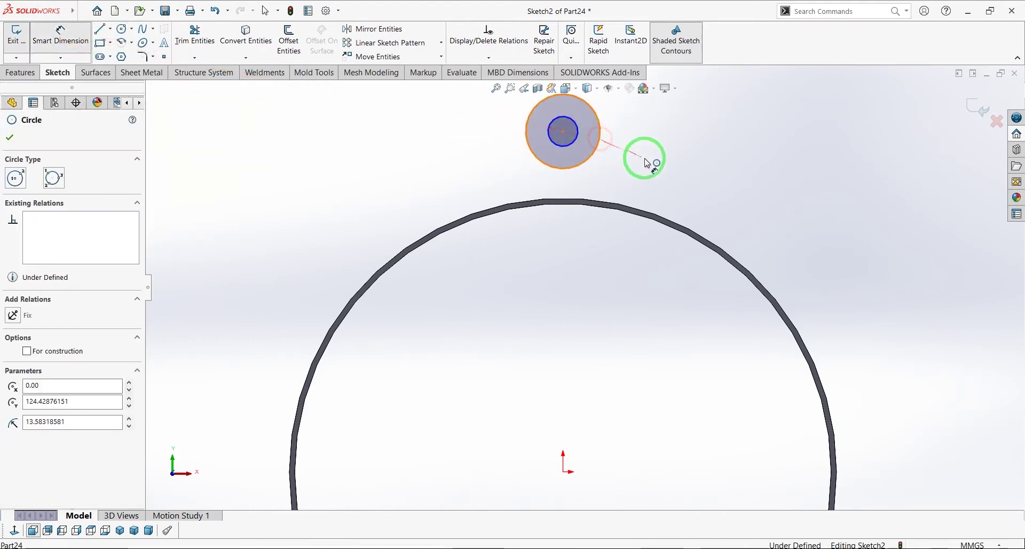
pyautogui.click(653, 155)
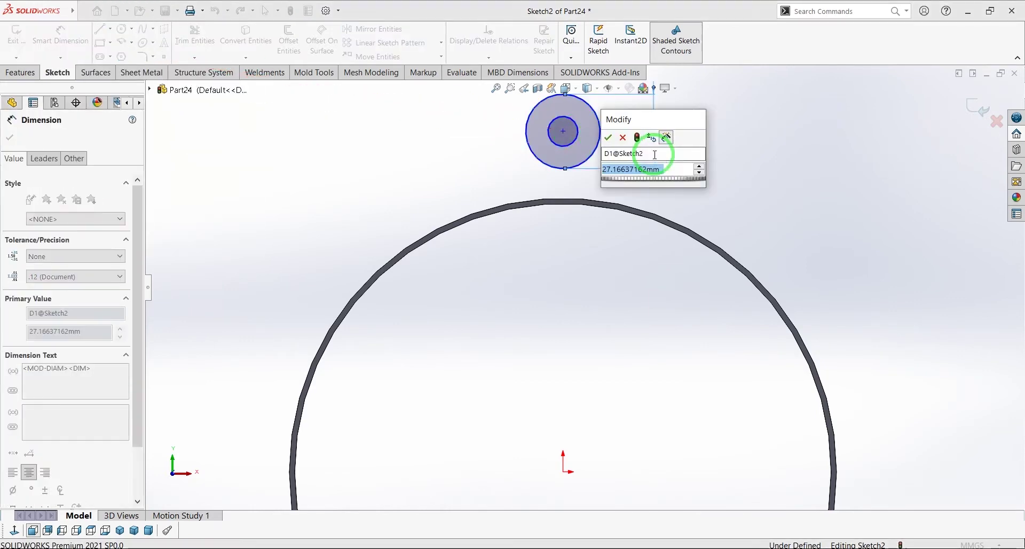
pyautogui.write('13.')
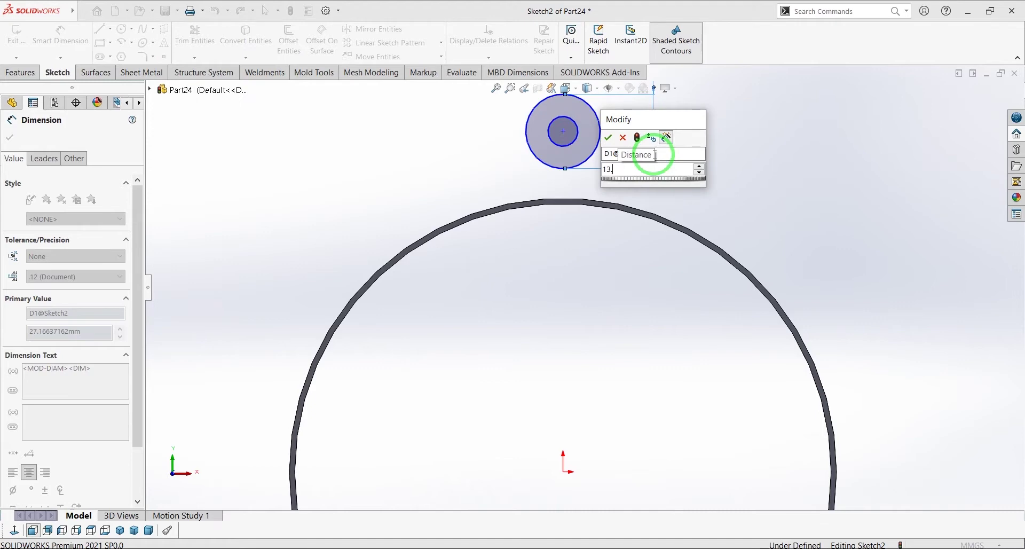
pyautogui.write('59')
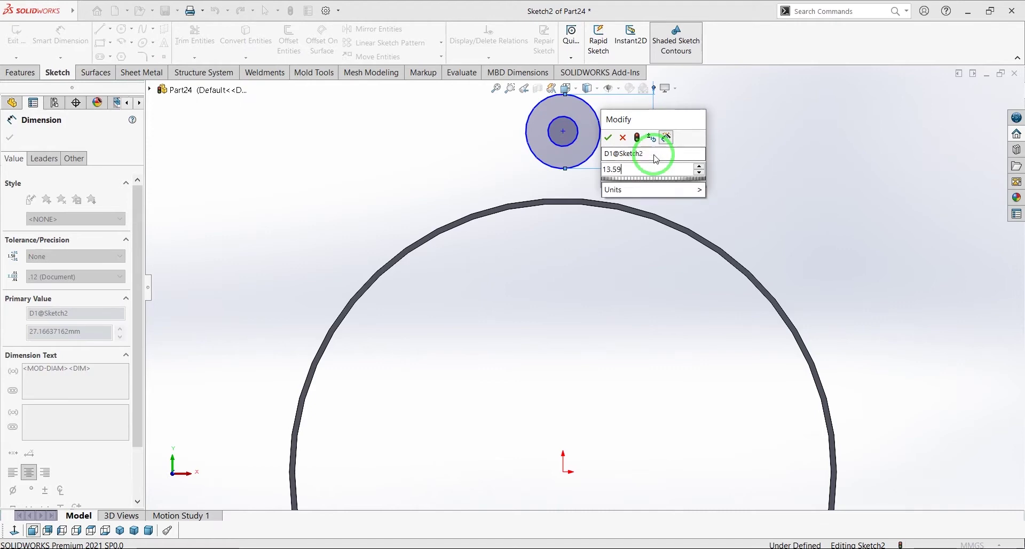
pyautogui.click(608, 140)
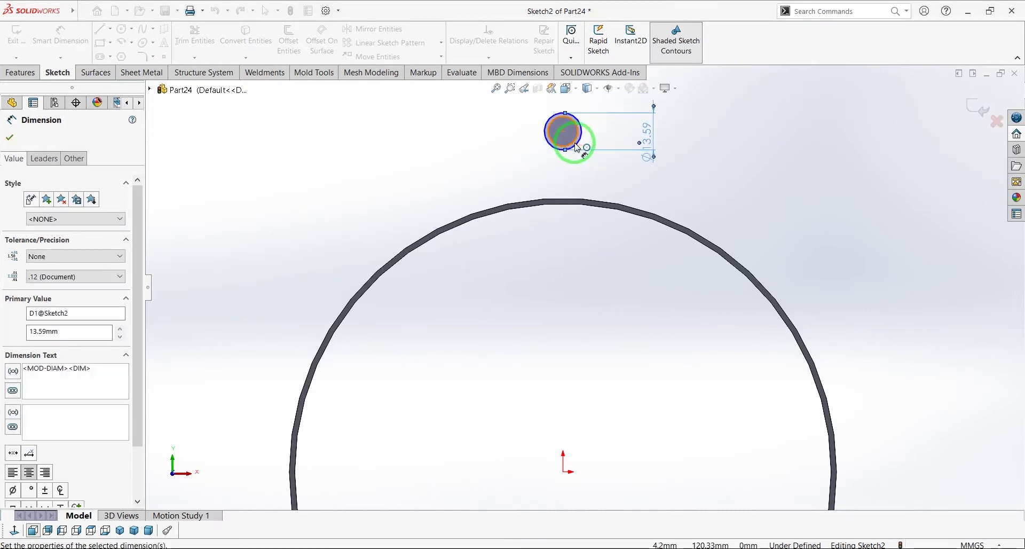
# Dimension the inner concentric circle with a diameter of 8 mm.
pyautogui.click(582, 136)
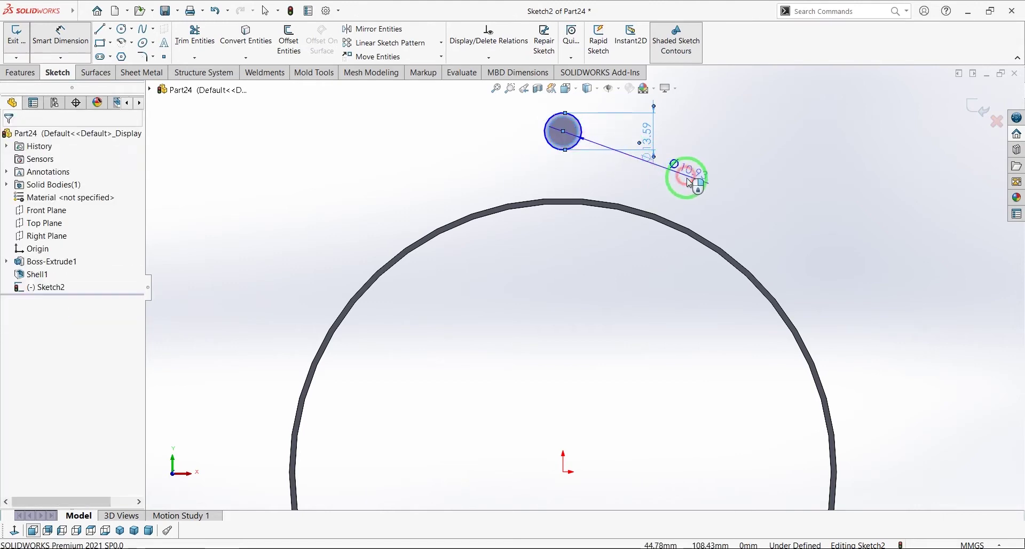
pyautogui.click(688, 182)
pyautogui.write('8')
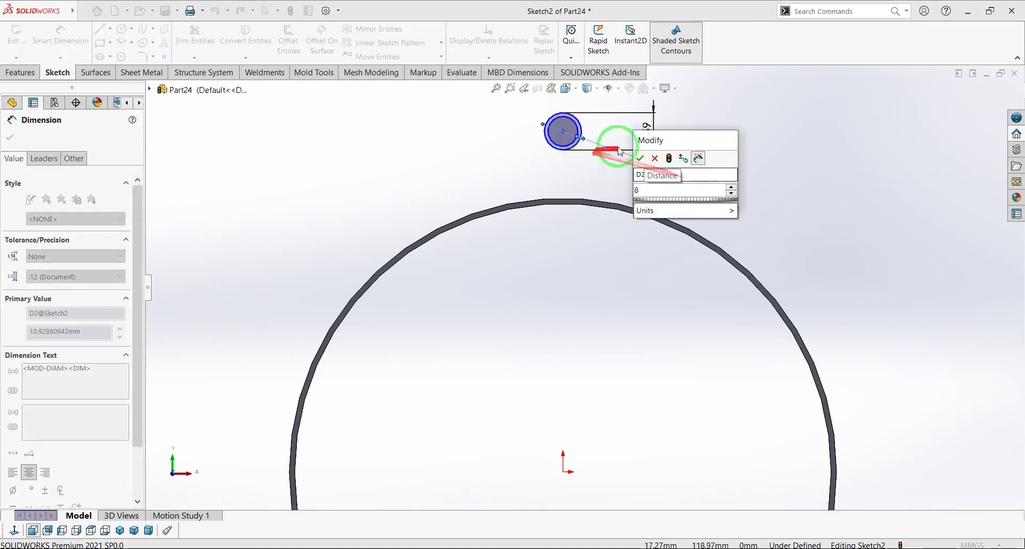
pyautogui.press('Escape')
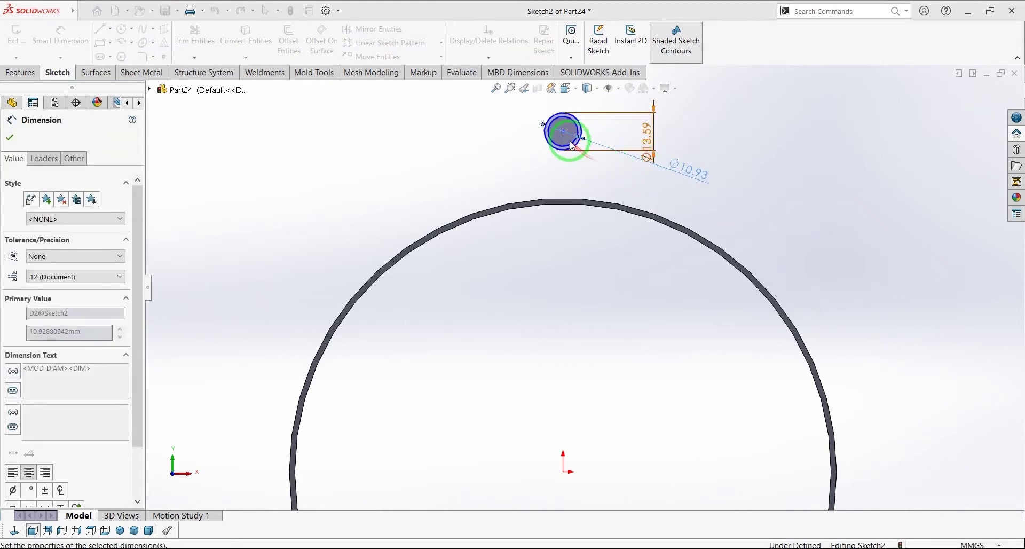
# Dimension the vertical distance from the origin to the small circles' shared centre as 104.83 mm.
pyautogui.click(563, 131)
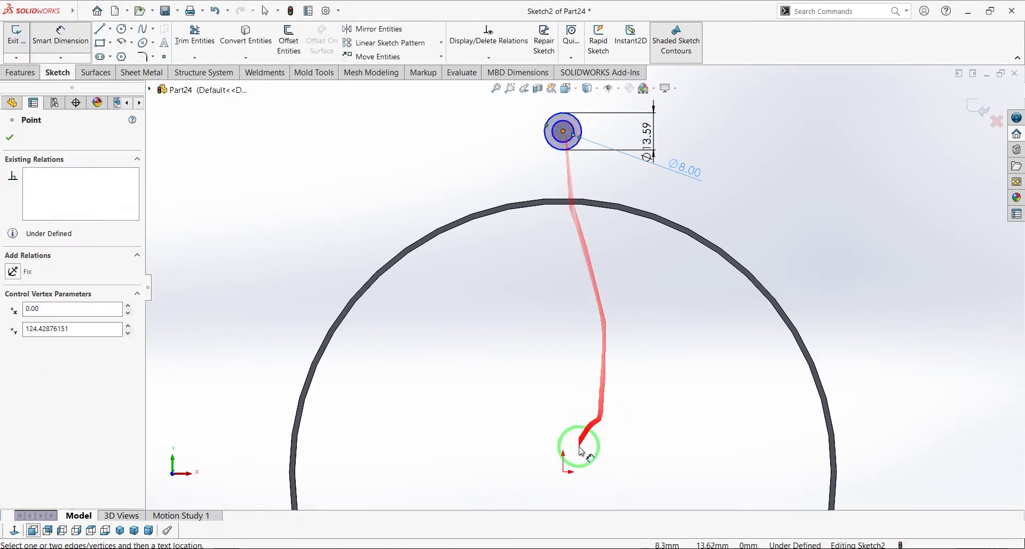
pyautogui.click(565, 472)
pyautogui.click(859, 314)
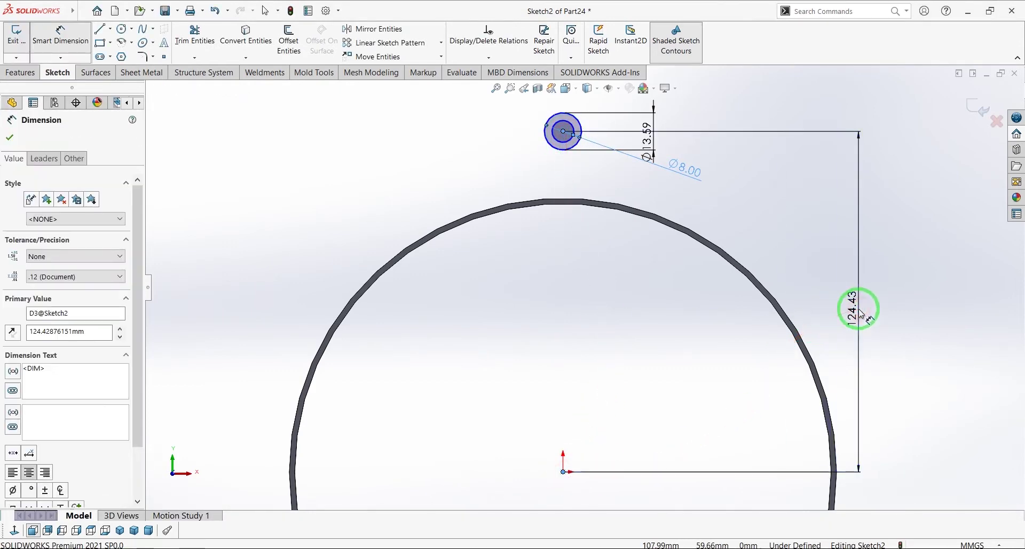
pyautogui.write('104')
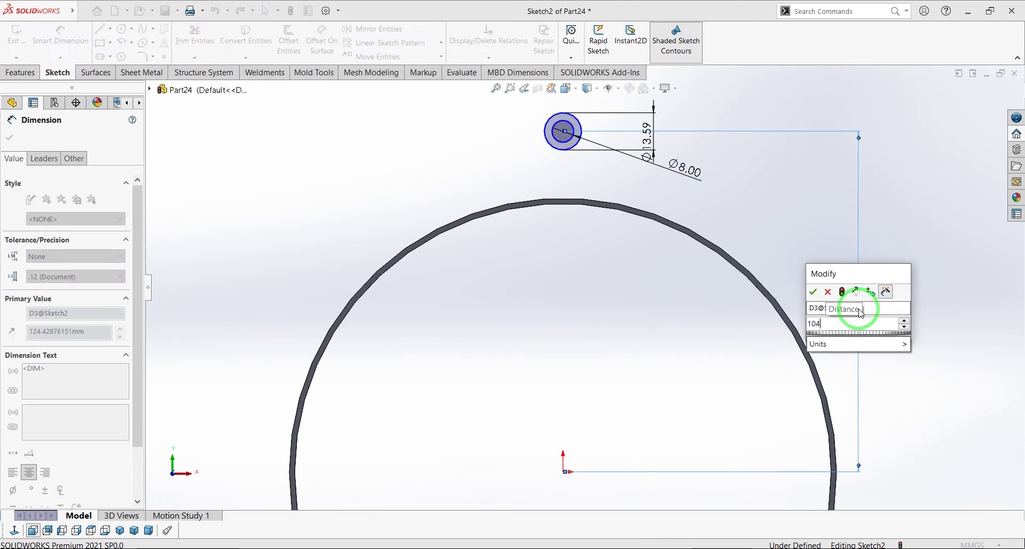
pyautogui.write('.8')
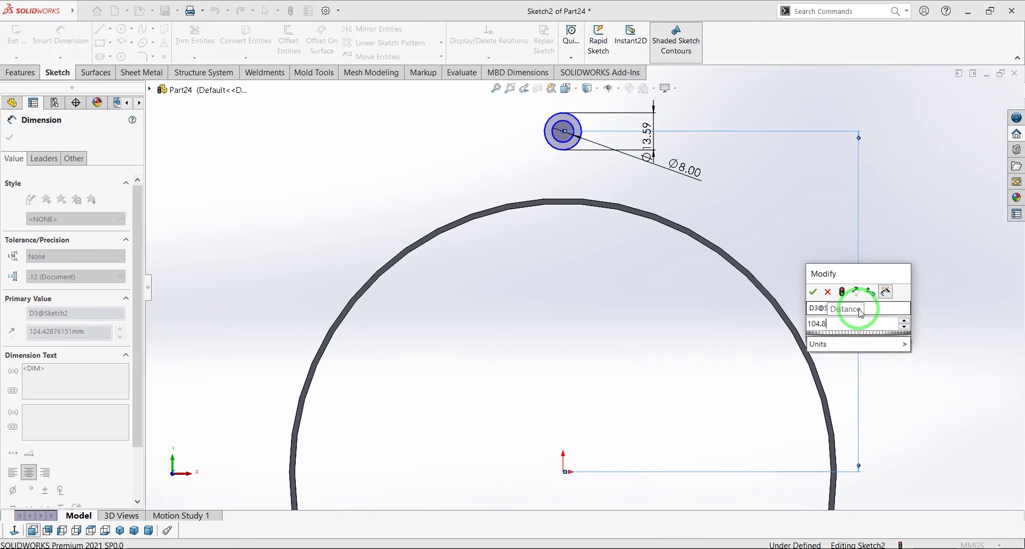
pyautogui.write('3')
pyautogui.click(814, 293)
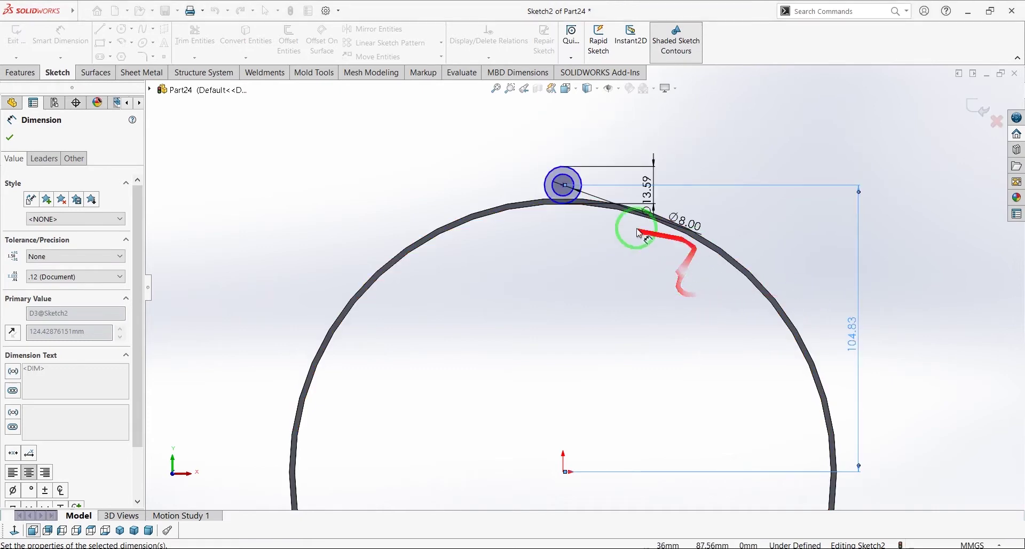
pyautogui.click(10, 137)
pyautogui.press('Escape')
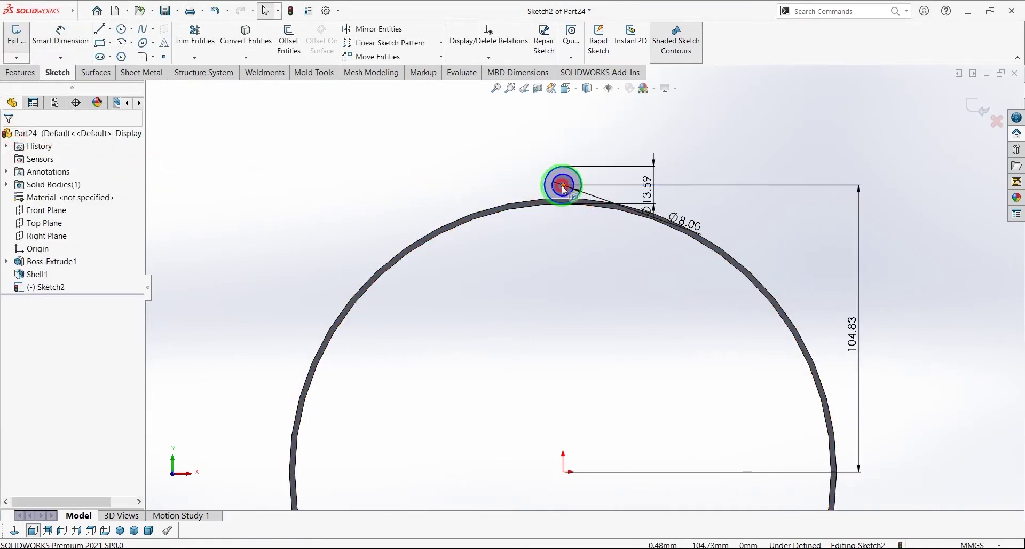
# Add a Vertical relation between the small circles' centre and the origin.
pyautogui.click(564, 185)
pyautogui.keyDown('ctrl'); pyautogui.click(564, 472); pyautogui.keyUp('ctrl')
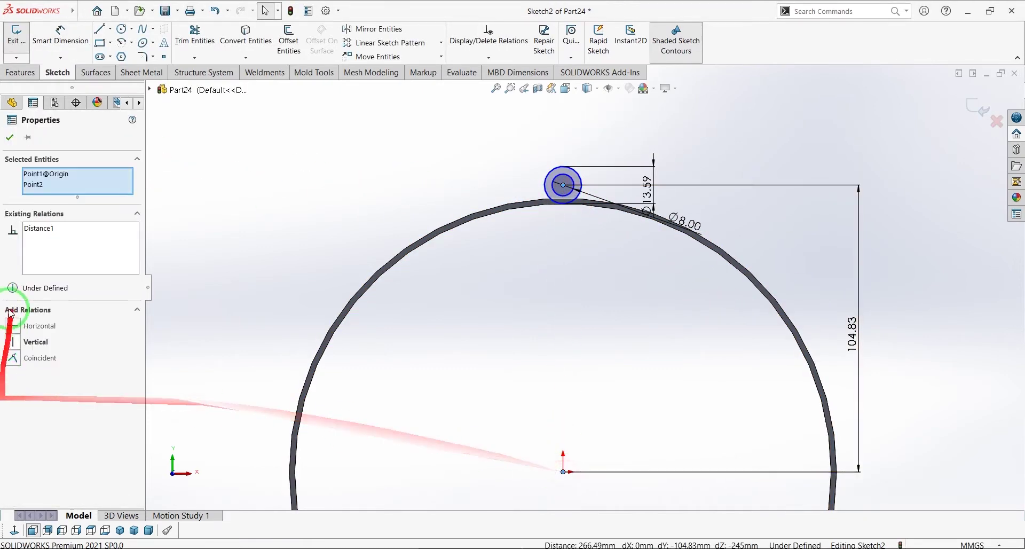
pyautogui.click(24, 341)
pyautogui.click(505, 266)
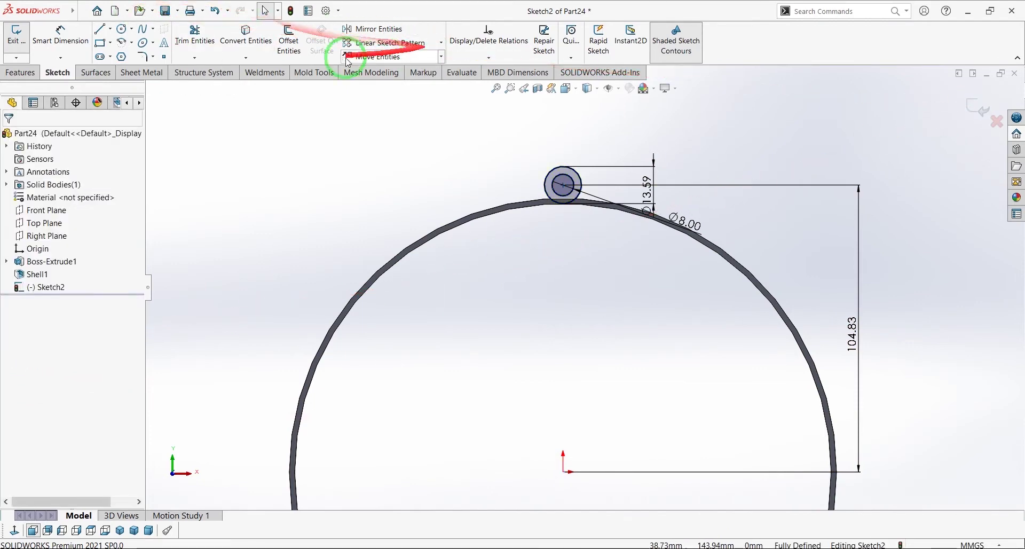
# Circular-pattern the two small concentric circles around the tube's centre with 4 equally spaced instances over 360 degrees.
pyautogui.click(441, 43)
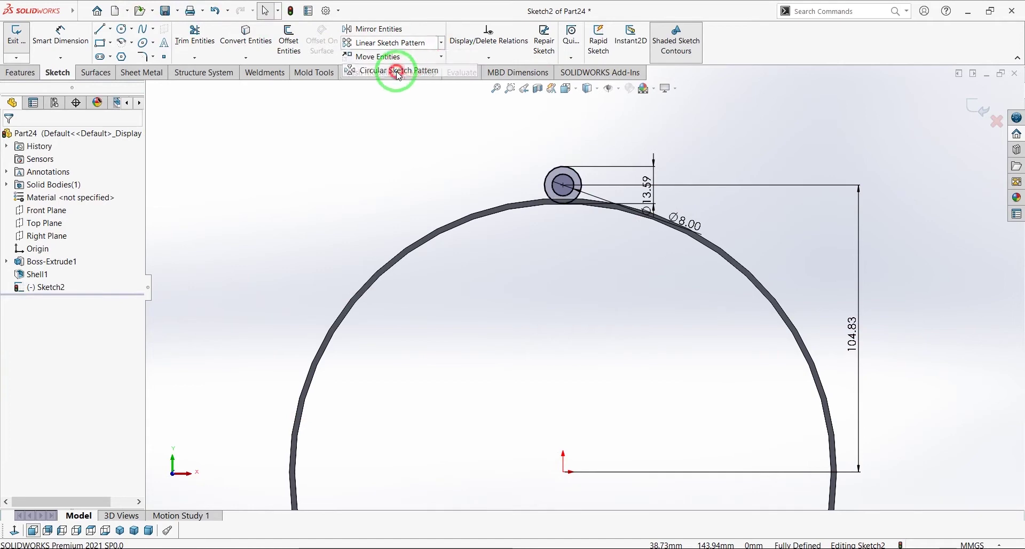
pyautogui.click(402, 68)
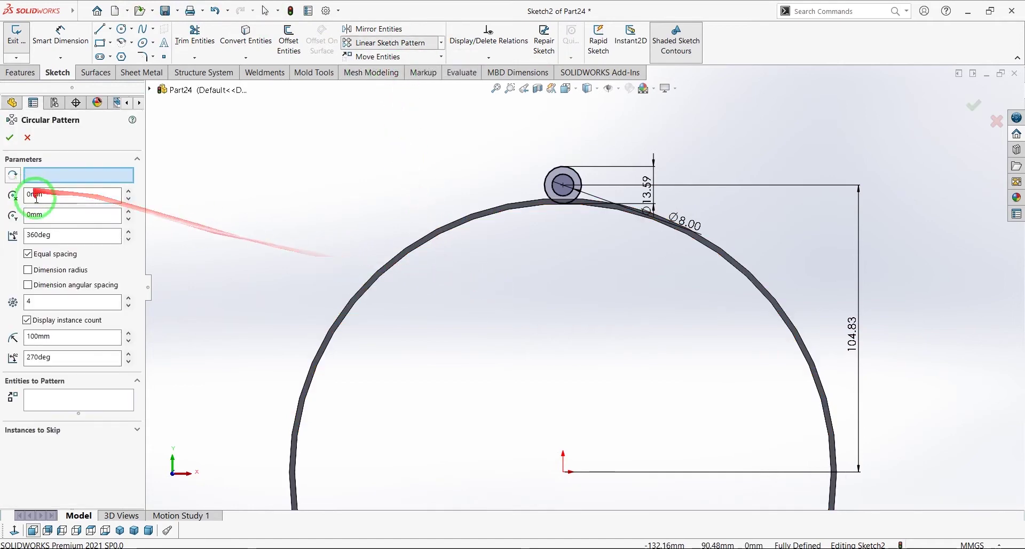
pyautogui.click(361, 298)
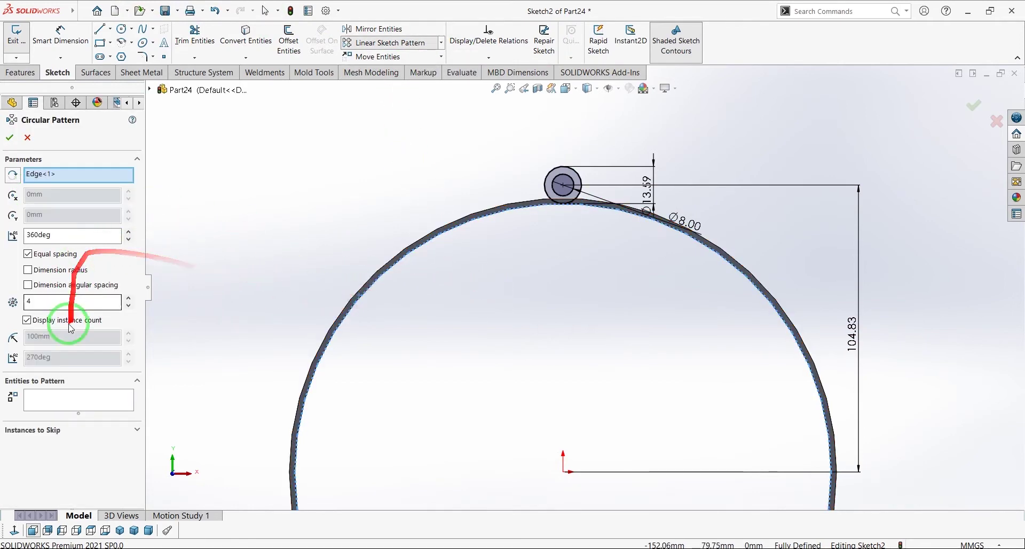
pyautogui.click(73, 400)
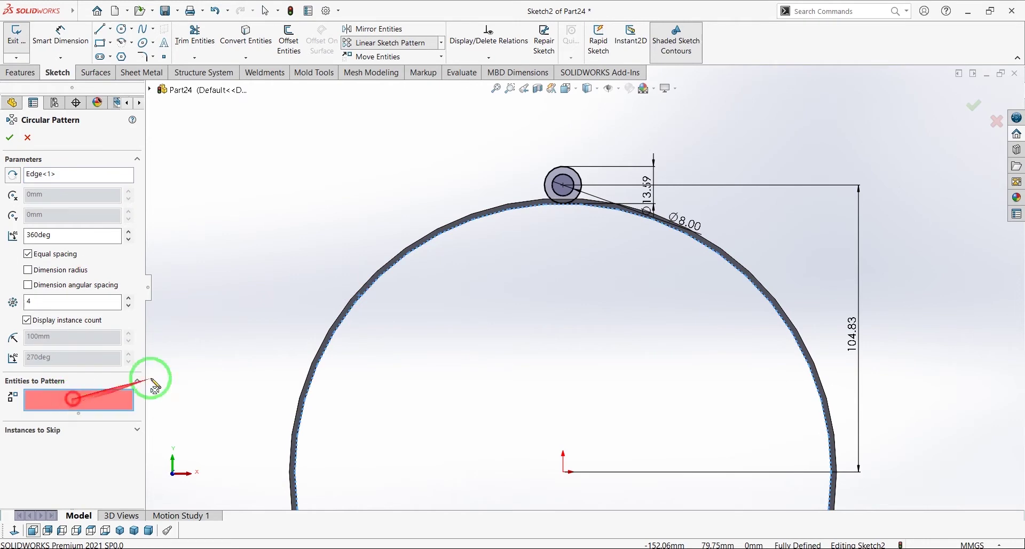
pyautogui.click(569, 194)
pyautogui.click(578, 193)
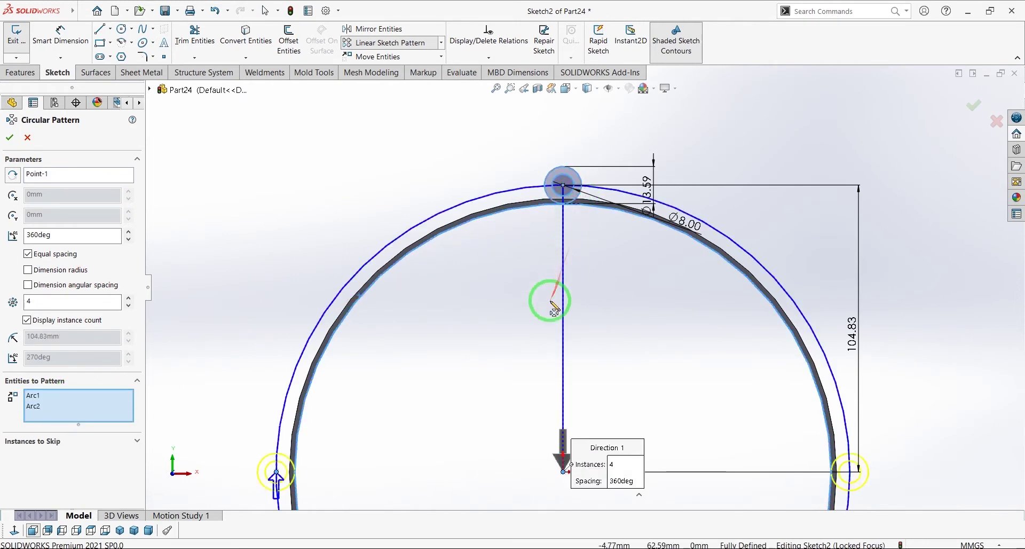
pyautogui.scroll(-3, 552, 314)
pyautogui.scroll(5, 549, 336)
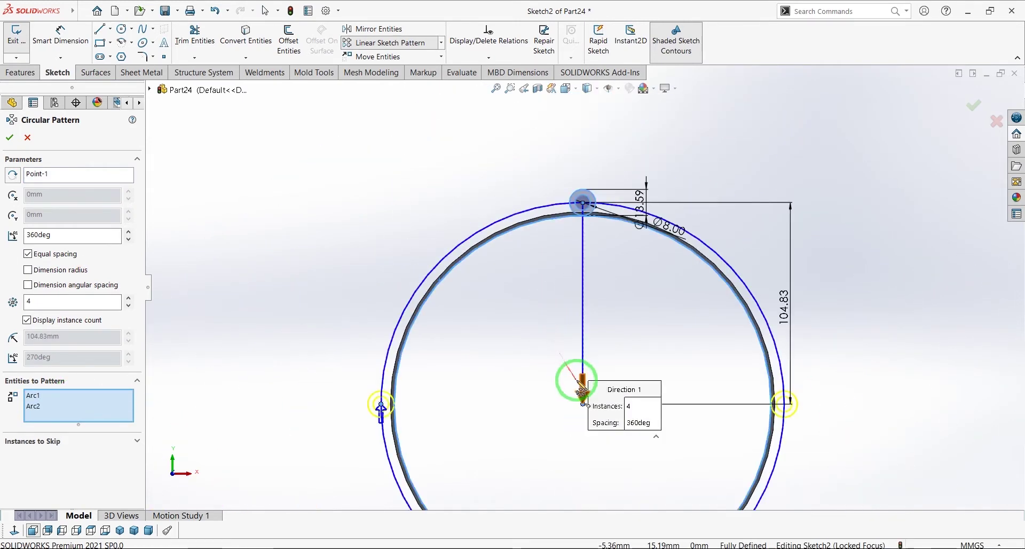
pyautogui.scroll(2, 609, 421)
pyautogui.scroll(-3, 620, 438)
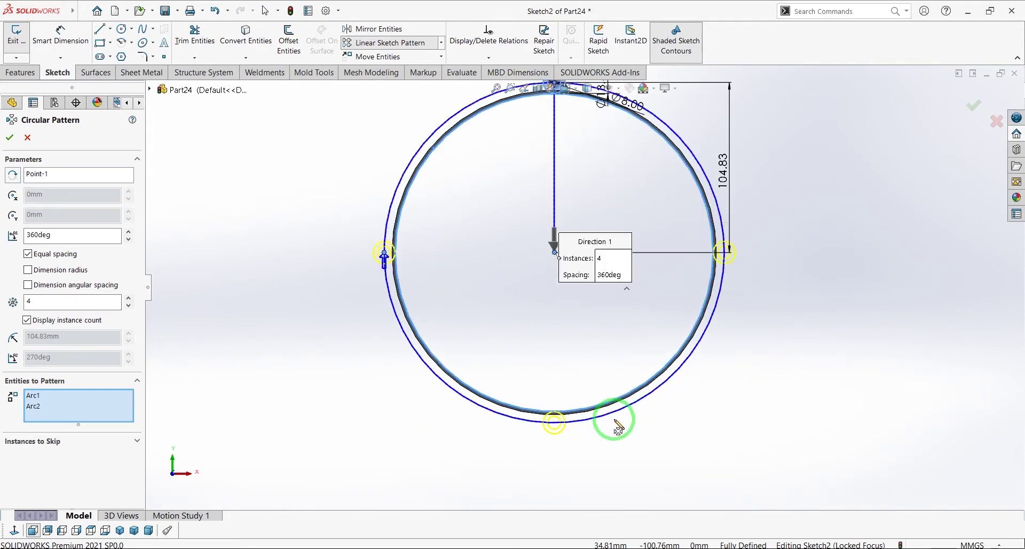
pyautogui.scroll(2, 710, 214)
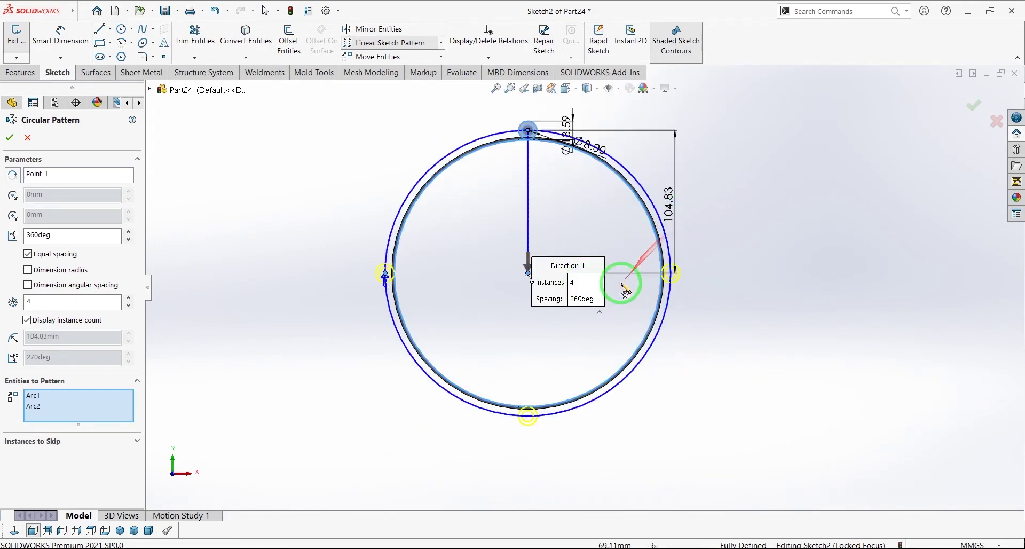
pyautogui.scroll(-2, 881, 118)
pyautogui.click(972, 101)
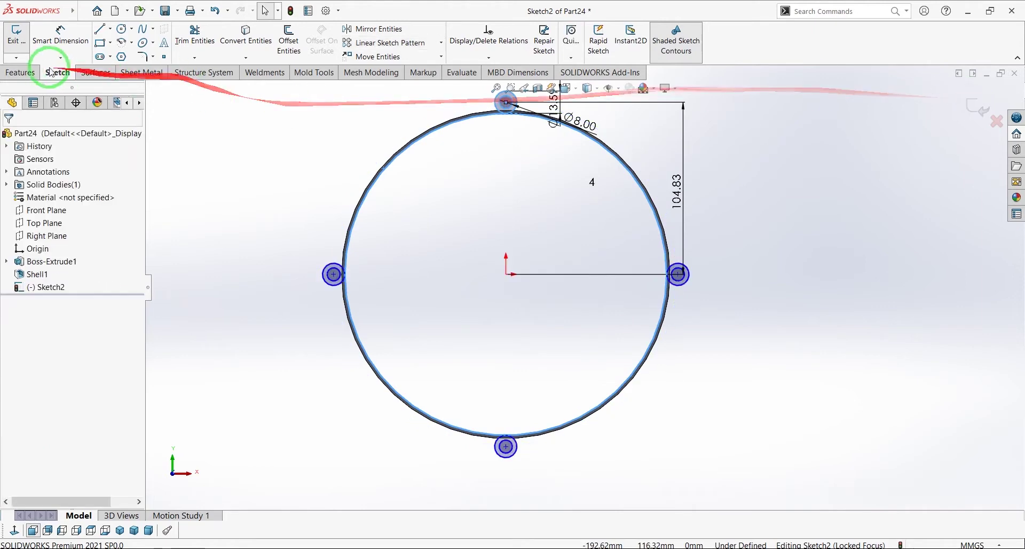
# Extrude the patterned ring profiles 15 mm blind in the reversed direction, along the tube's outside, merged with the body.
pyautogui.click(24, 71)
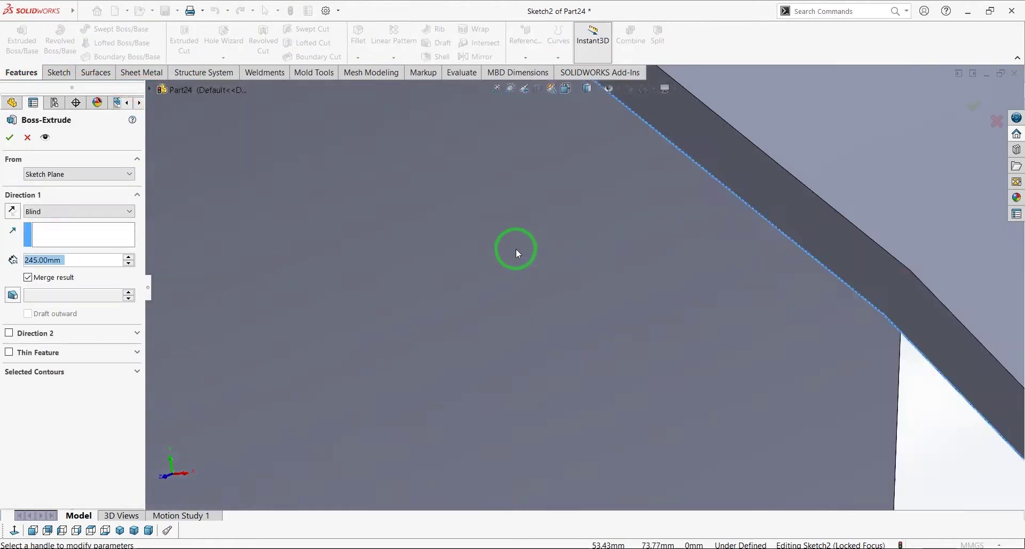
pyautogui.scroll(6, 516, 249)
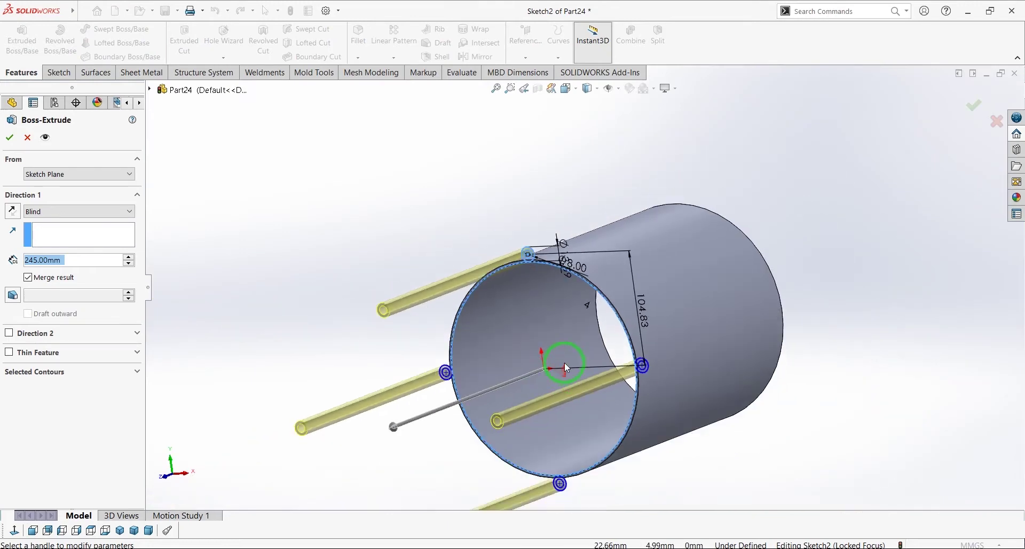
pyautogui.click(12, 210)
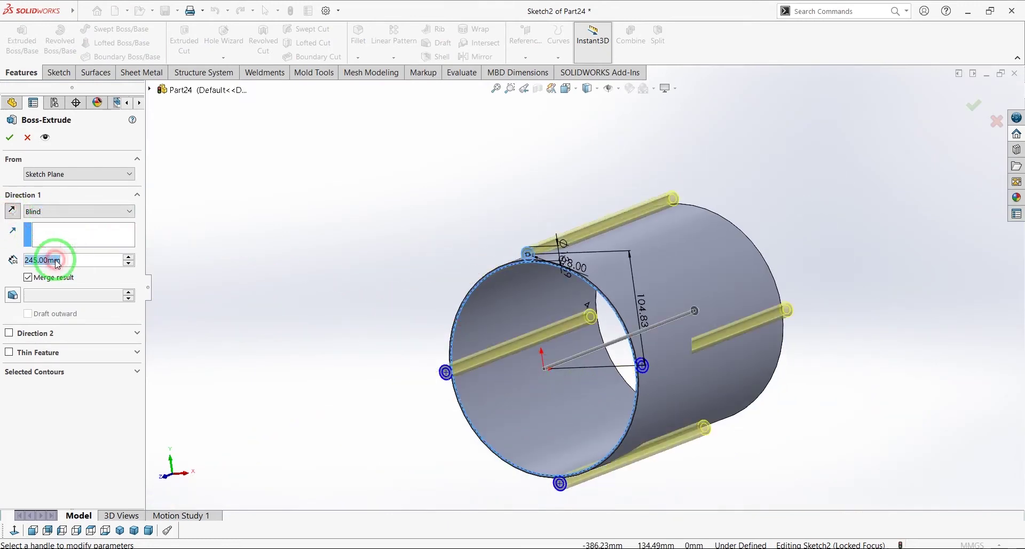
pyautogui.write('15')
pyautogui.press('Return')
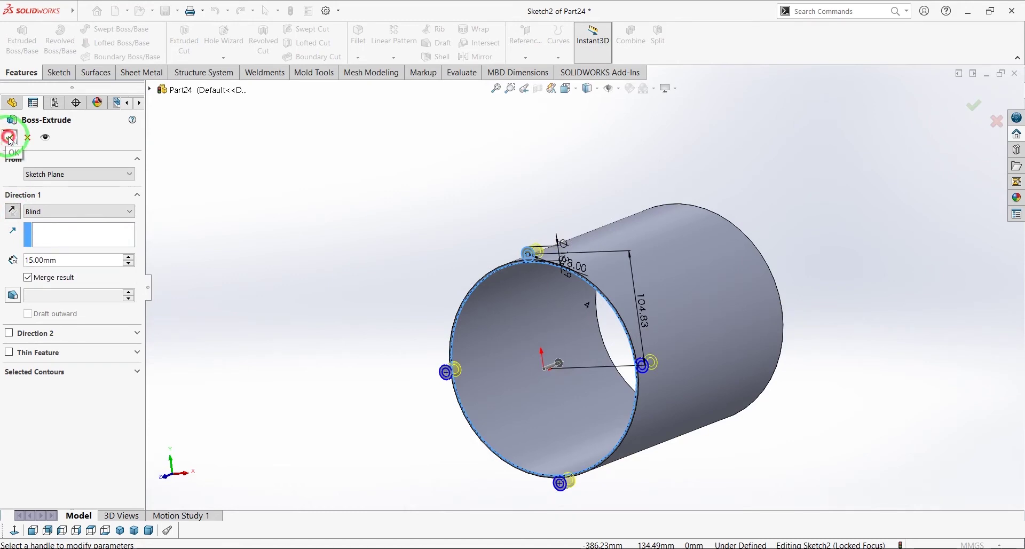
pyautogui.click(9, 138)
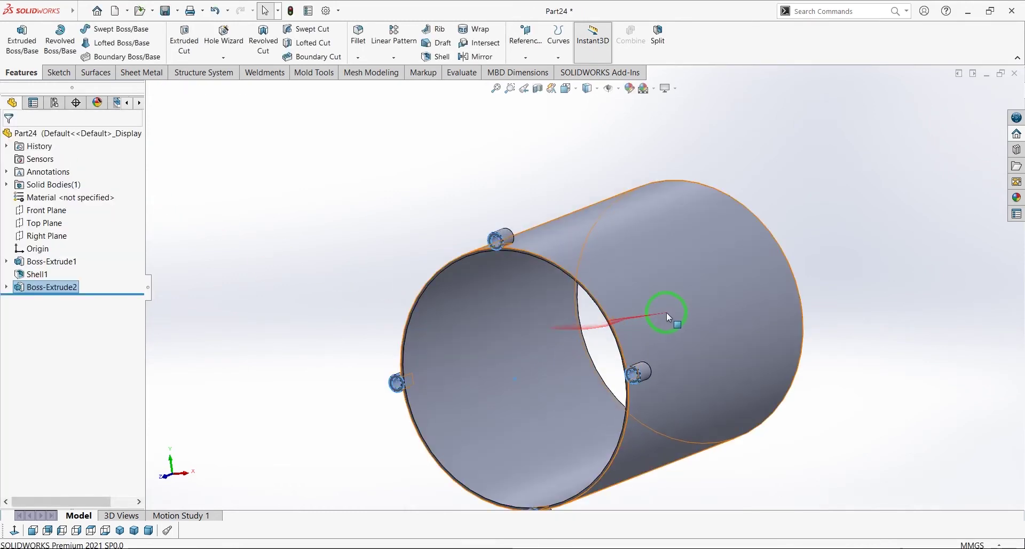
# Start a new sketch on the Right Plane.
pyautogui.moveTo(666, 312); pyautogui.dragTo(530, 322, button='middle')
pyautogui.scroll(-2, 504, 315)
pyautogui.scroll(3, 504, 315)
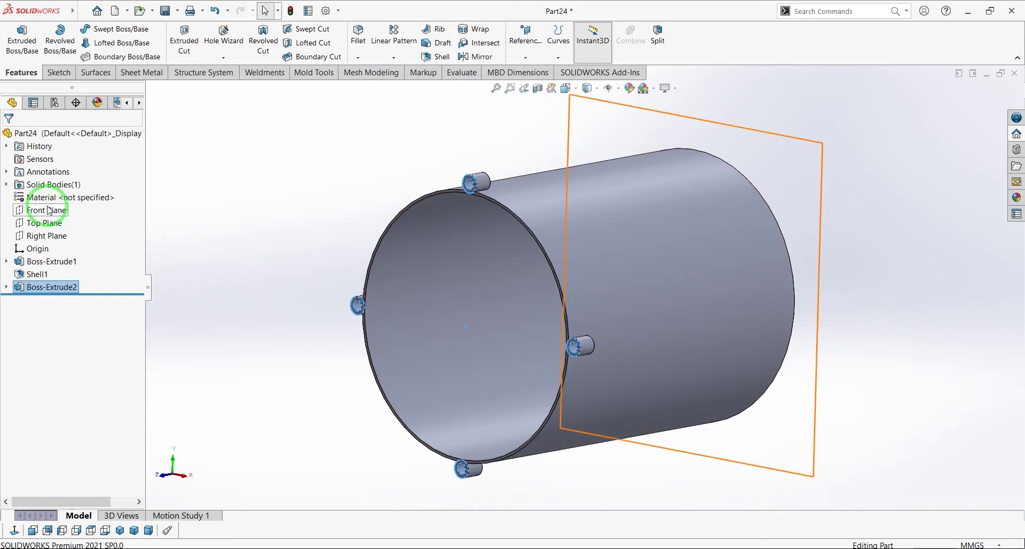
pyautogui.click(44, 235)
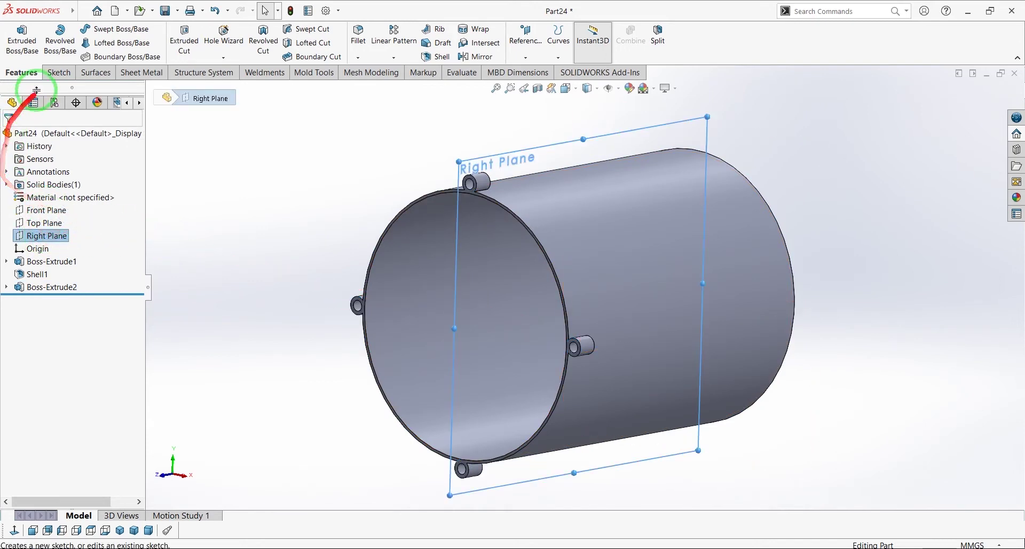
pyautogui.click(53, 73)
pyautogui.click(17, 32)
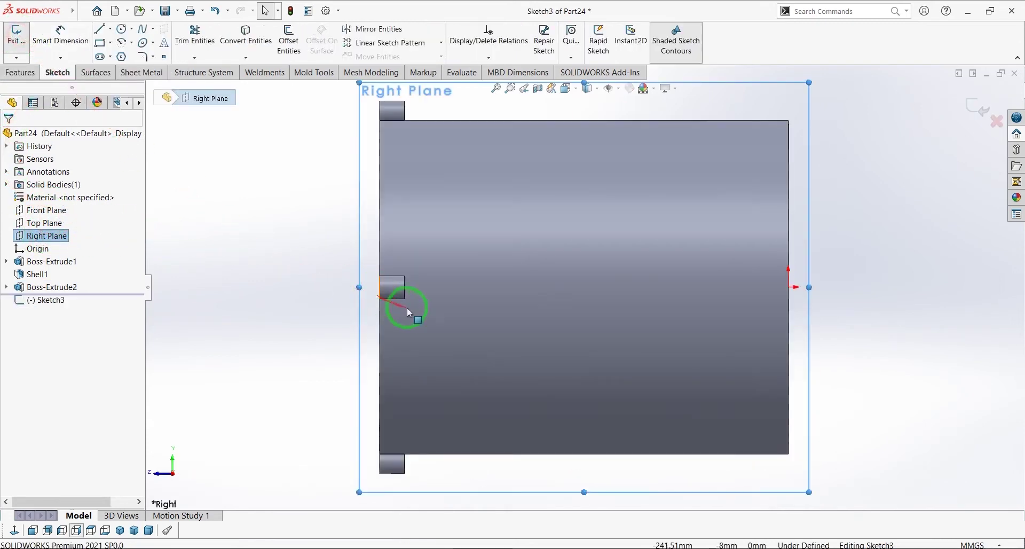
pyautogui.scroll(10, 535, 289)
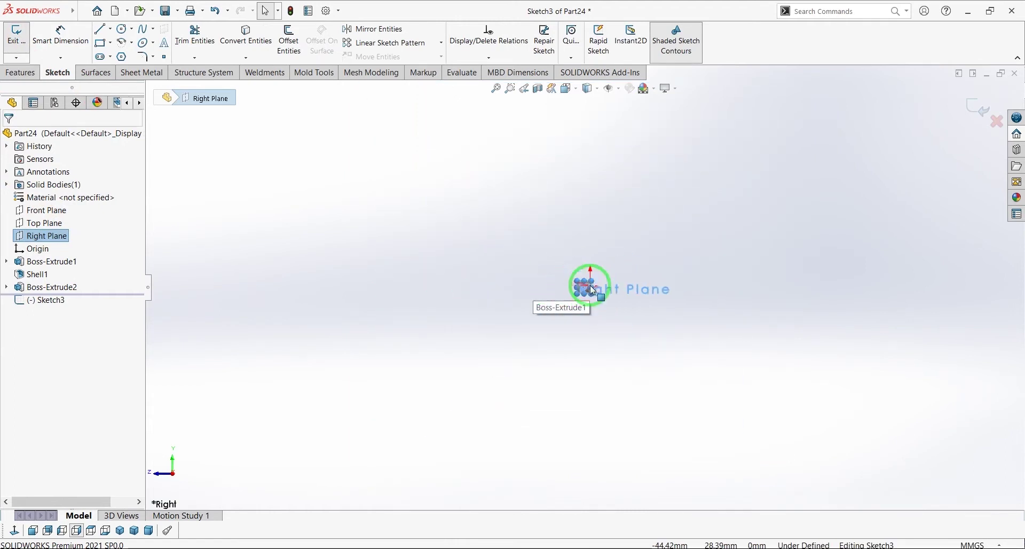
pyautogui.scroll(-10, 583, 288)
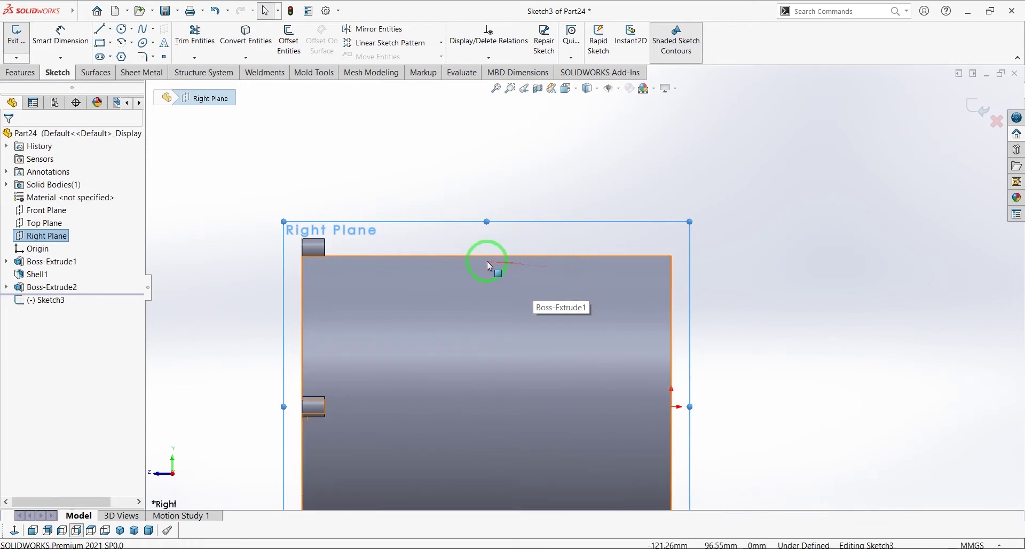
pyautogui.scroll(-4, 486, 265)
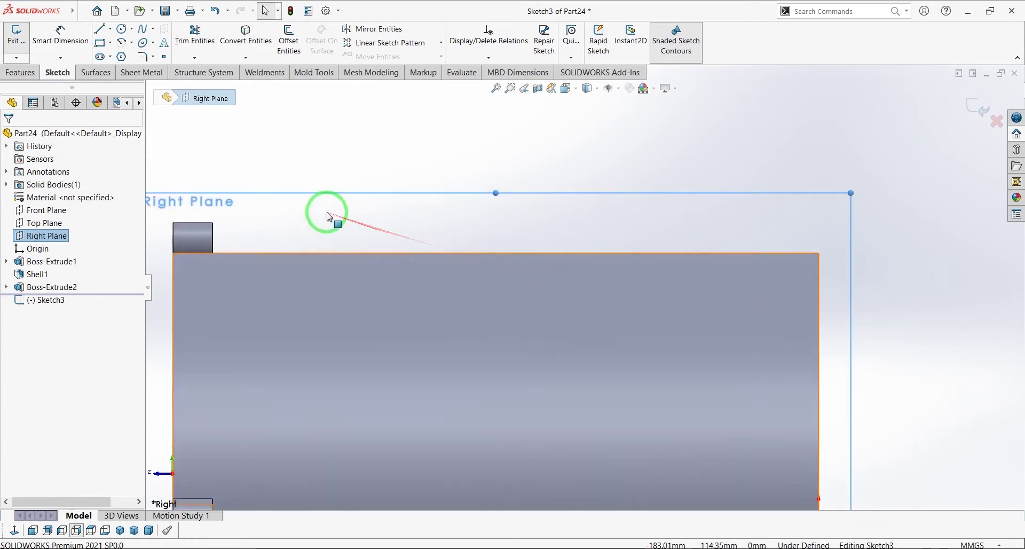
# Sketch a four-line fin profile on the tube's upper edge, about 188 mm long and 22 mm tall, with a slanted end beside the small boss.
pyautogui.click(99, 28)
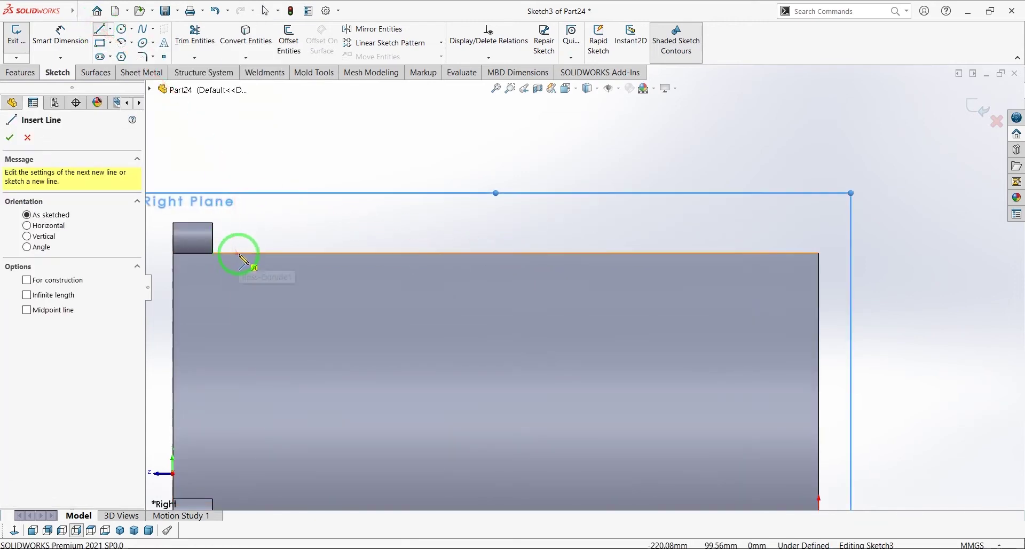
pyautogui.click(245, 254)
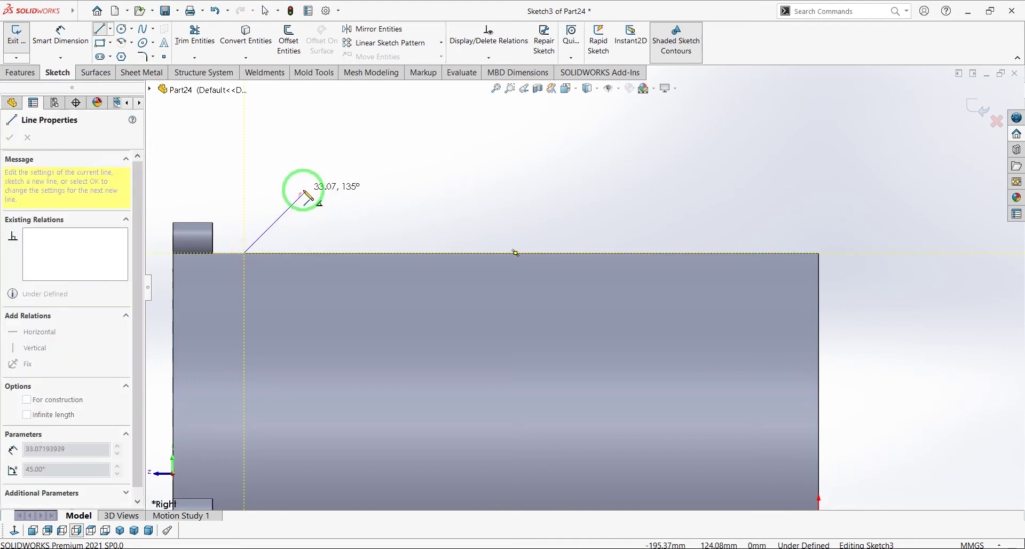
pyautogui.click(281, 201)
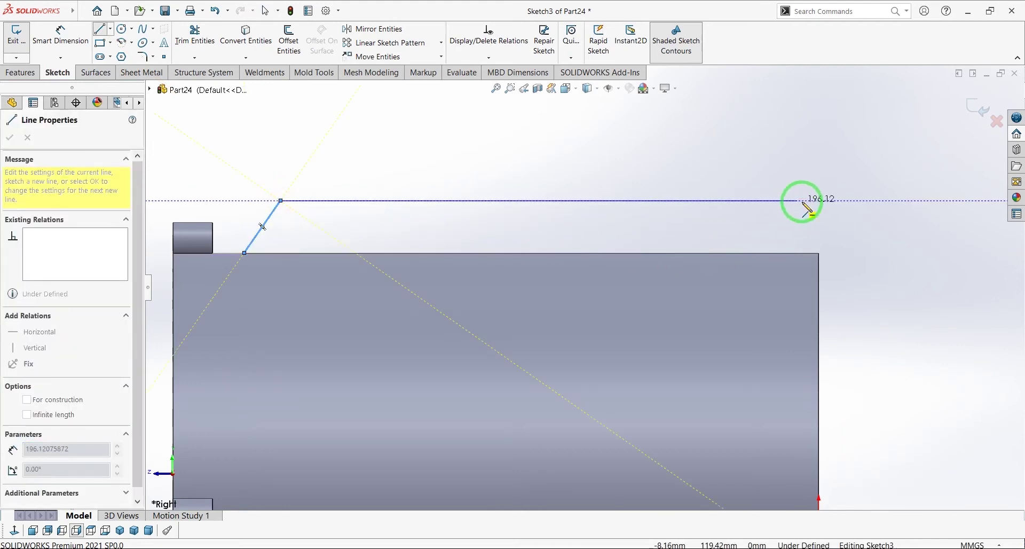
pyautogui.click(736, 201)
pyautogui.click(736, 258)
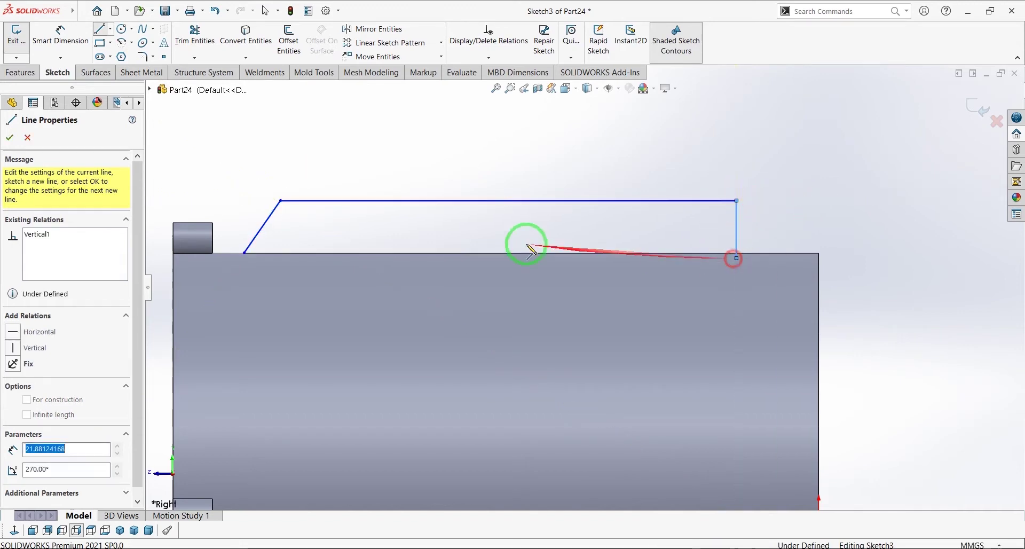
pyautogui.click(240, 259)
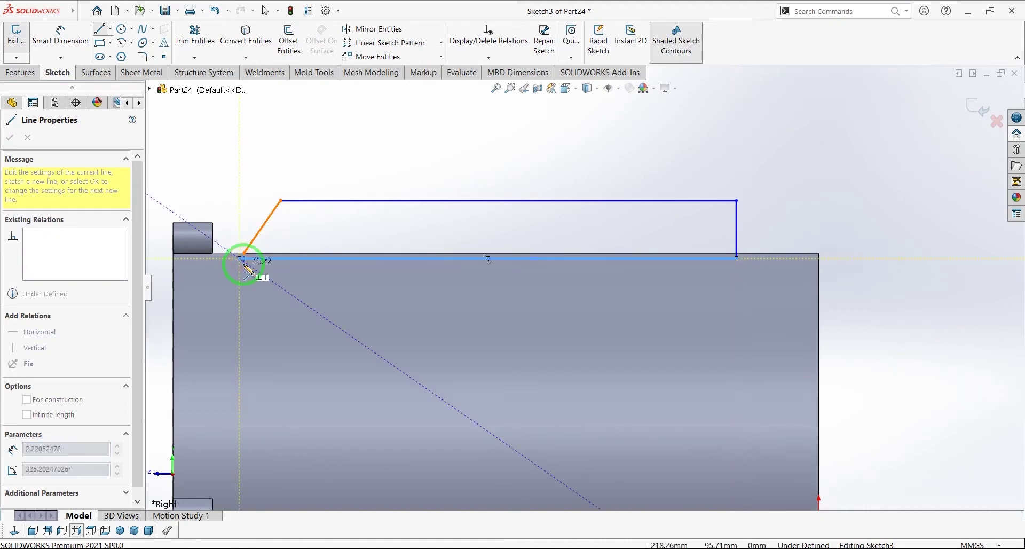
pyautogui.press('Escape')
pyautogui.press('Escape')
# Merge the profile's two open corner points at the slanted end and move its base line about 1.85 mm below the tube's outer edge.
pyautogui.click(240, 258)
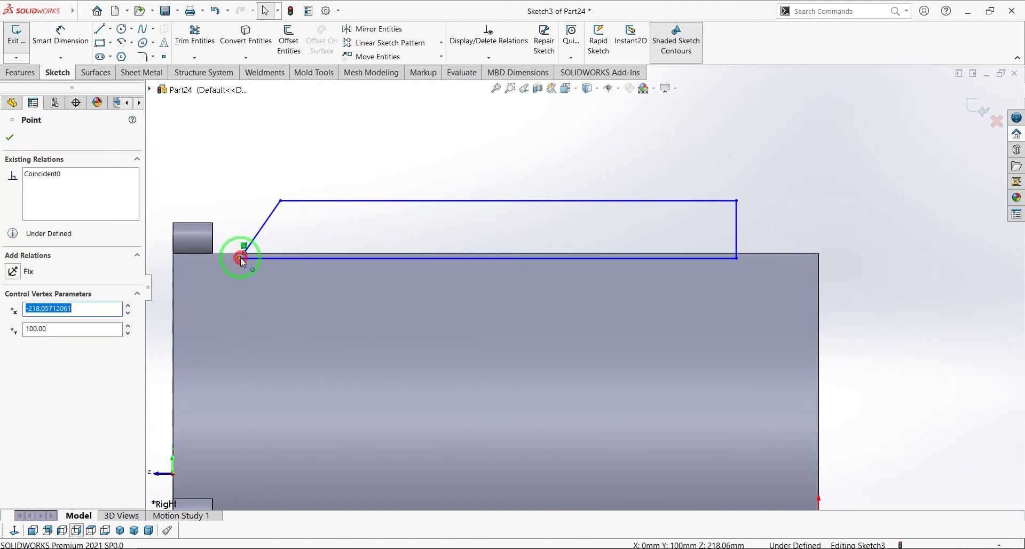
pyautogui.keyDown('ctrl'); pyautogui.click(244, 253); pyautogui.keyUp('ctrl')
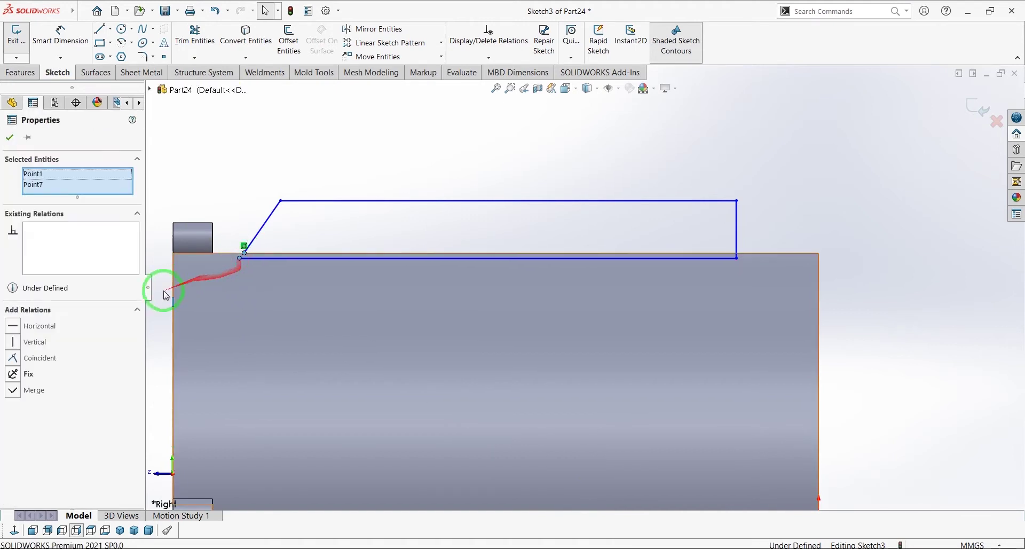
pyautogui.click(13, 391)
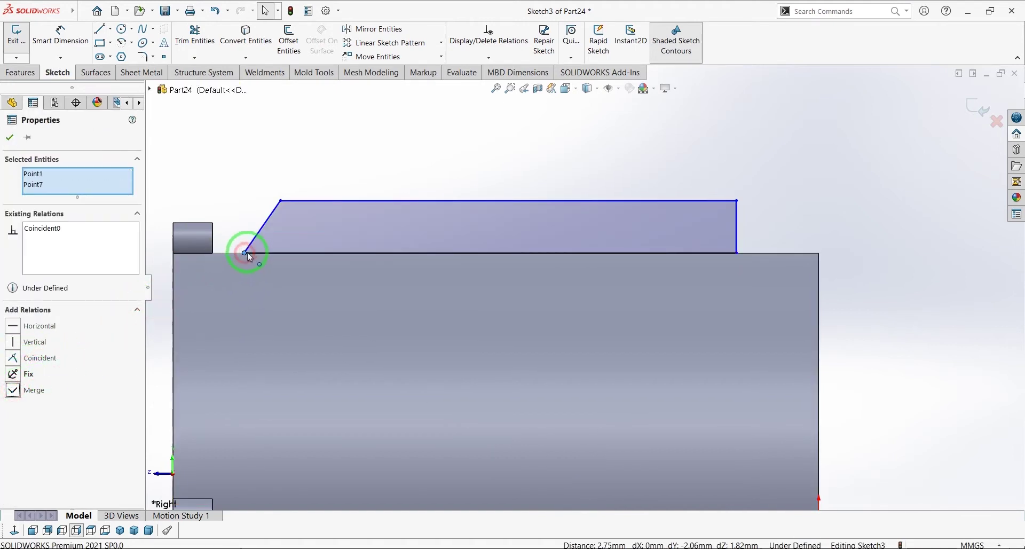
pyautogui.moveTo(247, 252)
pyautogui.mouseDown()
pyautogui.moveTo(243, 243)
pyautogui.moveTo(265, 265)
pyautogui.mouseUp()
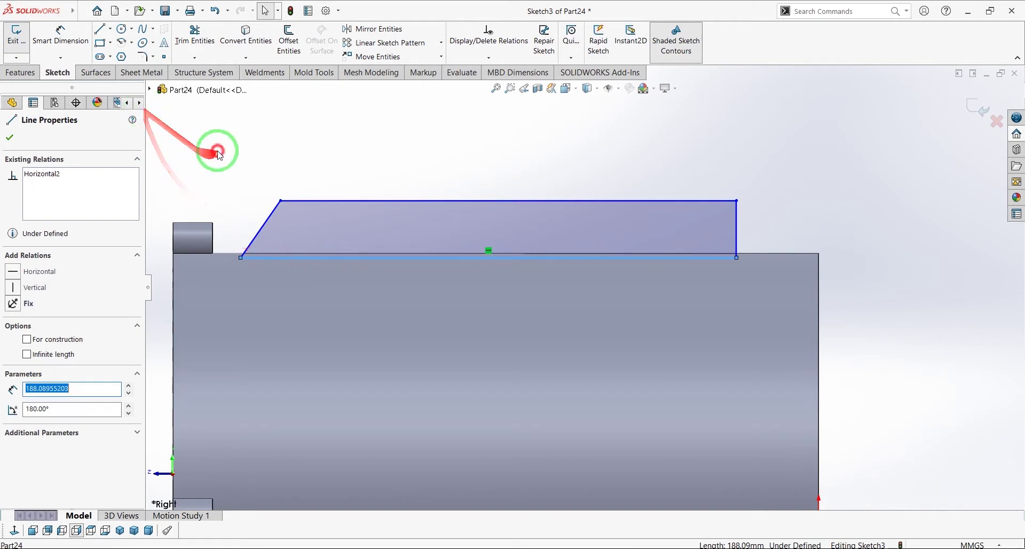
pyautogui.click(62, 34)
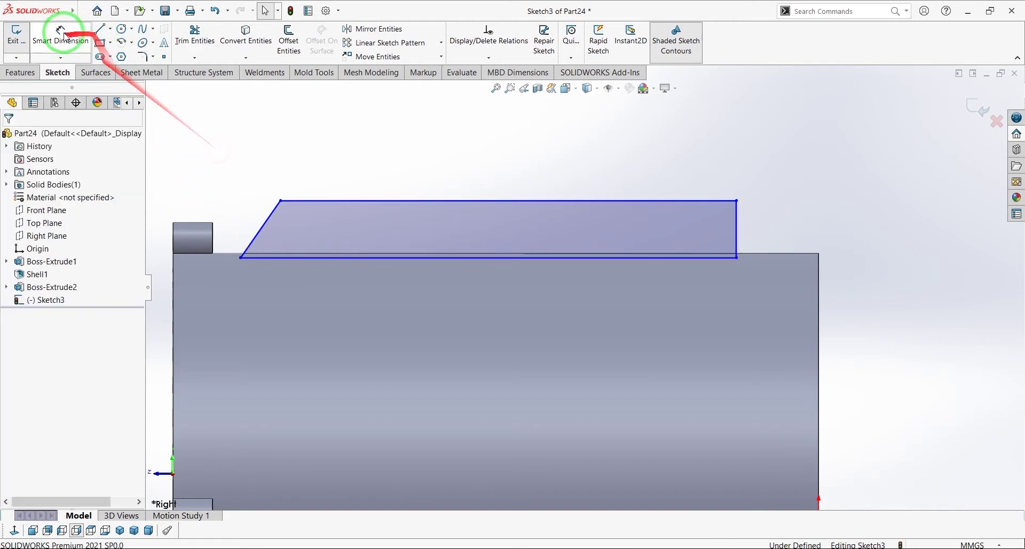
pyautogui.click(715, 257)
pyautogui.click(857, 255)
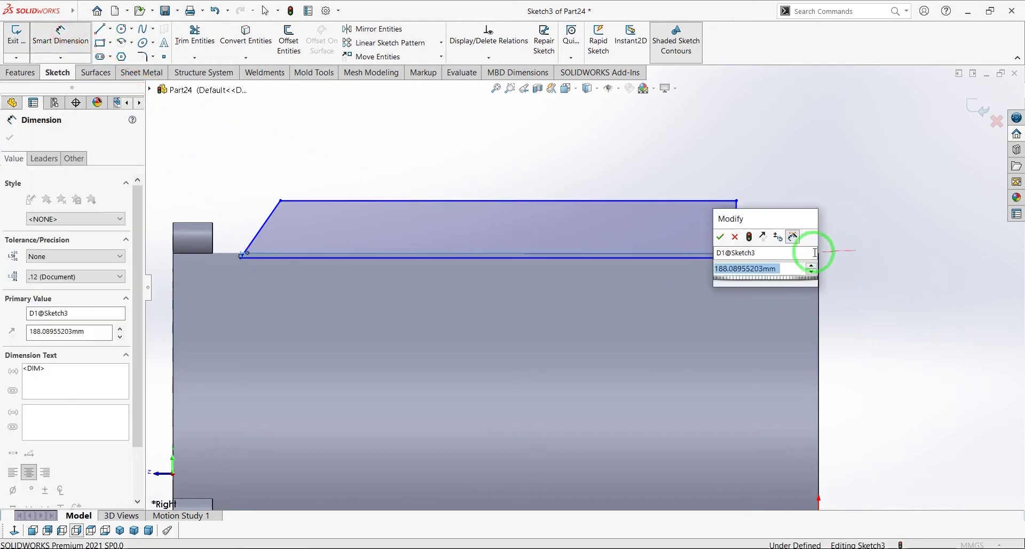
pyautogui.click(735, 237)
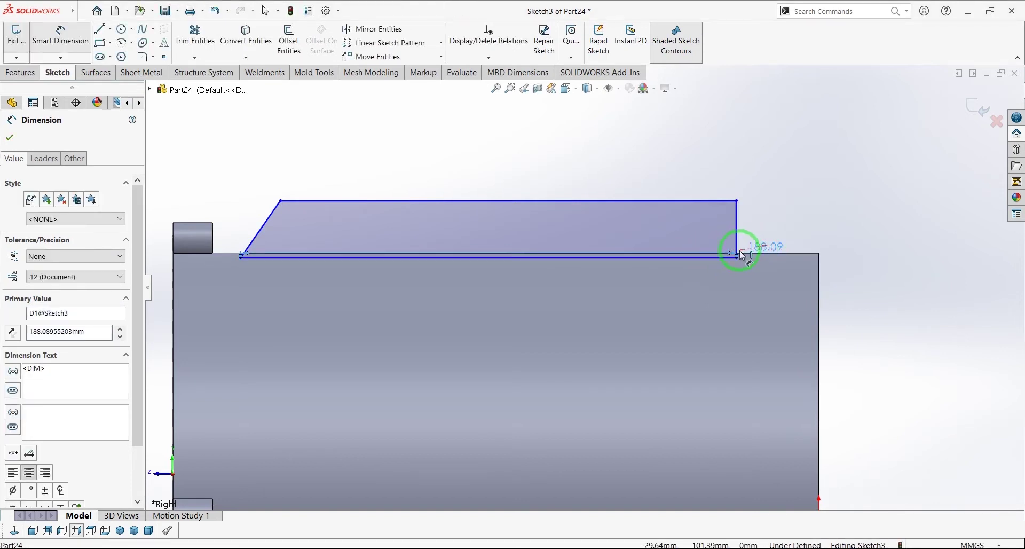
pyautogui.press('Escape')
# Dimension the distance between the profile's base line and the tube's upper outer edge as 1 mm.
pyautogui.click(715, 258)
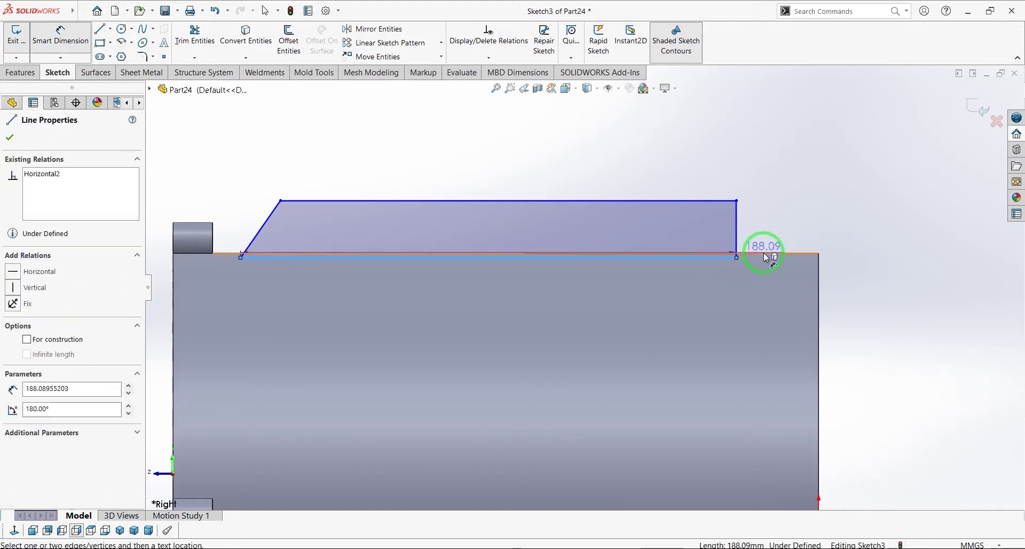
pyautogui.click(767, 256)
pyautogui.click(874, 239)
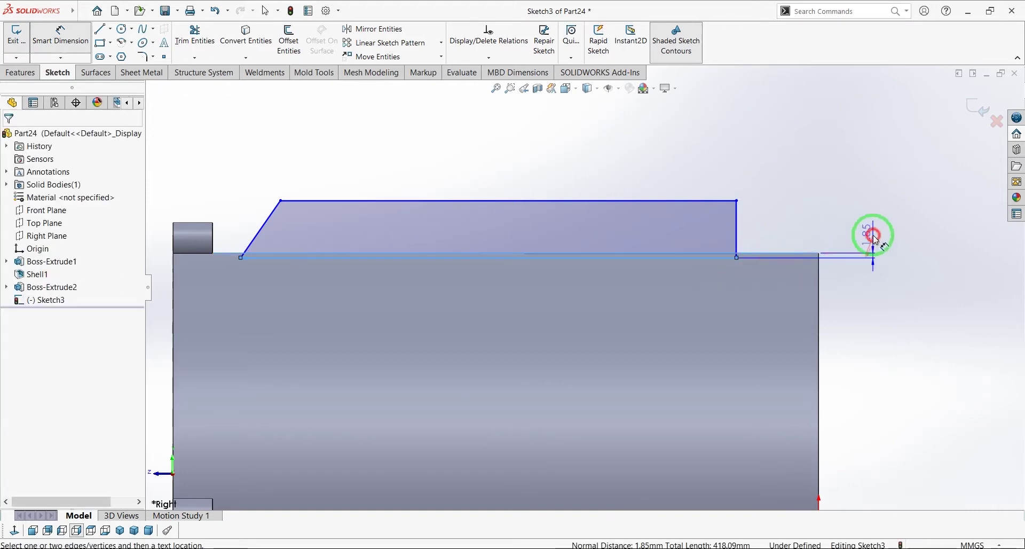
pyautogui.click(827, 217)
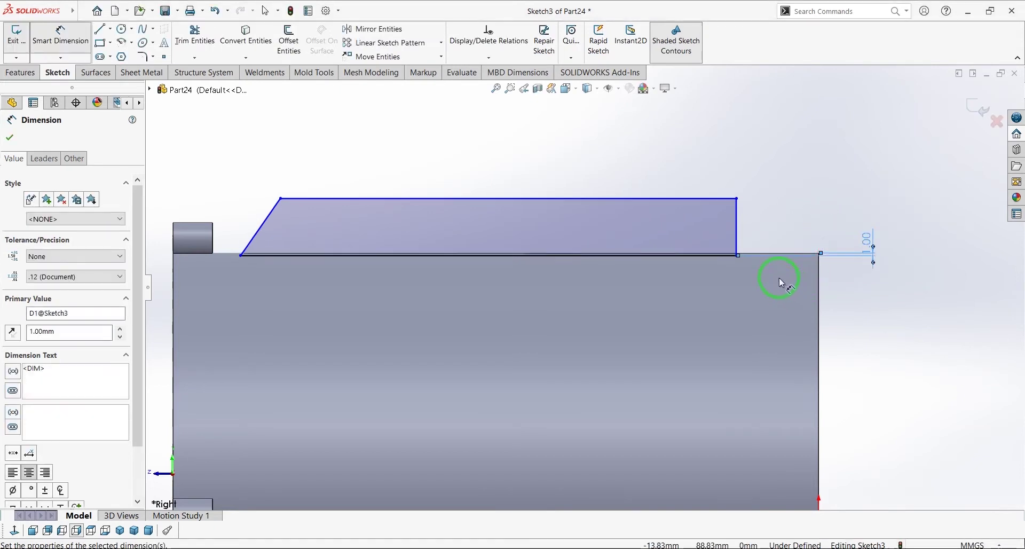
# Dimension the height of the fin profile's top line above the tube's upper outer edge as 15 mm.
pyautogui.click(739, 220)
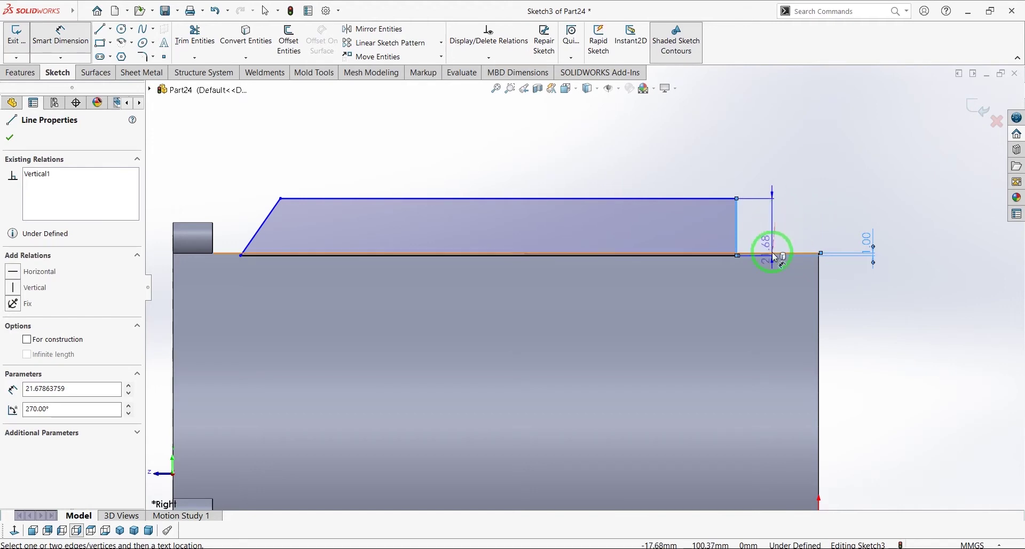
pyautogui.press('Escape')
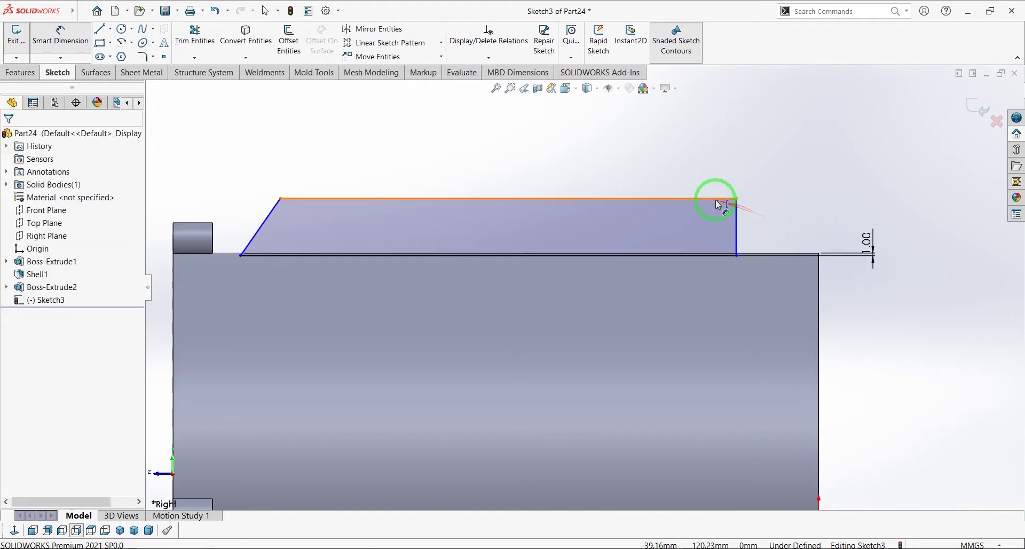
pyautogui.click(776, 254)
pyautogui.click(775, 254)
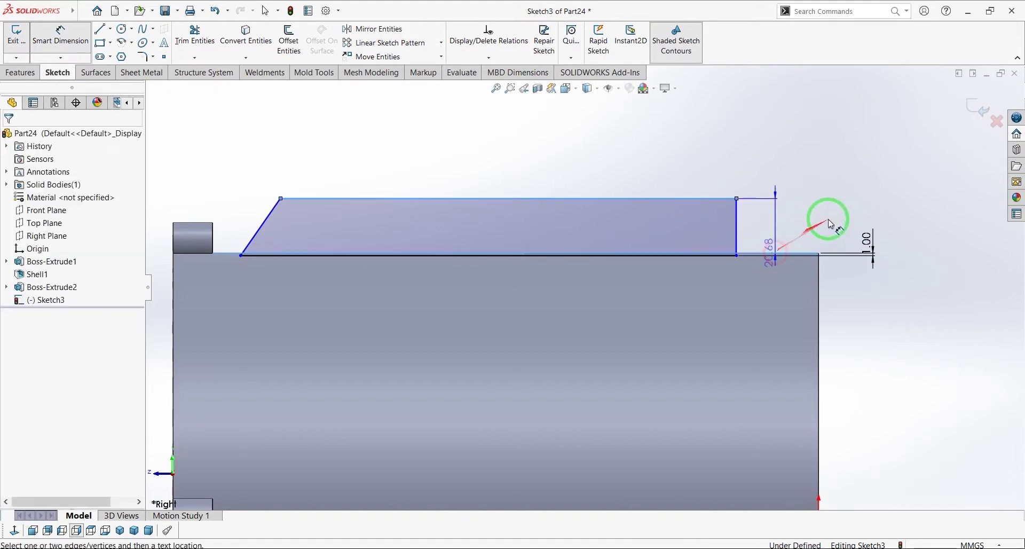
pyautogui.click(833, 219)
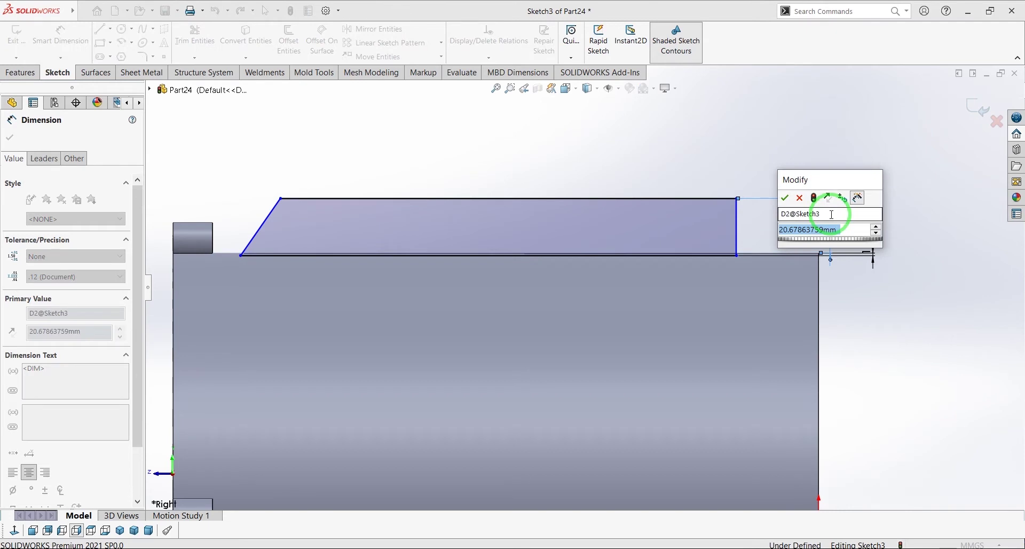
pyautogui.write('15')
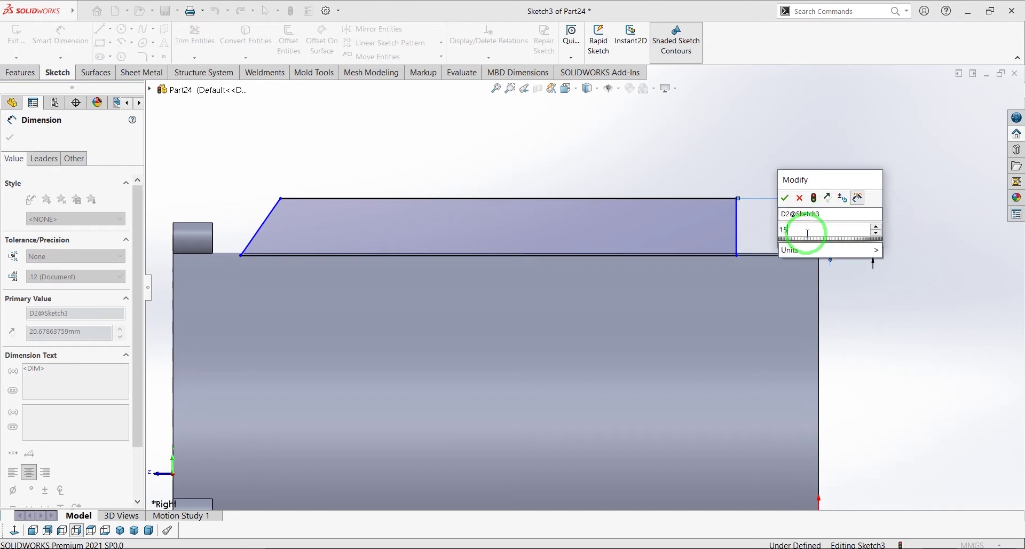
pyautogui.click(784, 199)
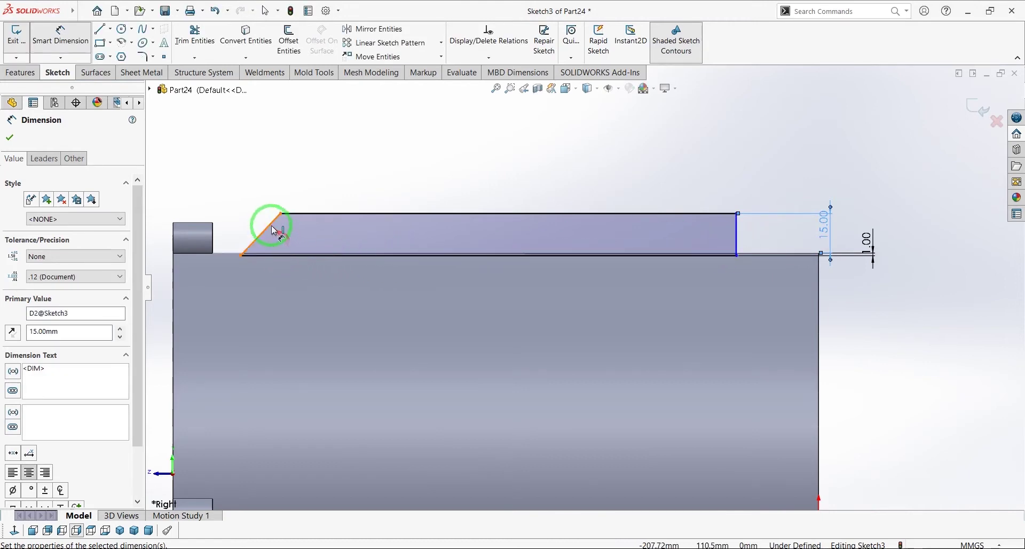
# Dimension the angle between the profile's slanted line and the tube's upper outer edge as 45 degrees.
pyautogui.click(280, 249)
pyautogui.click(278, 255)
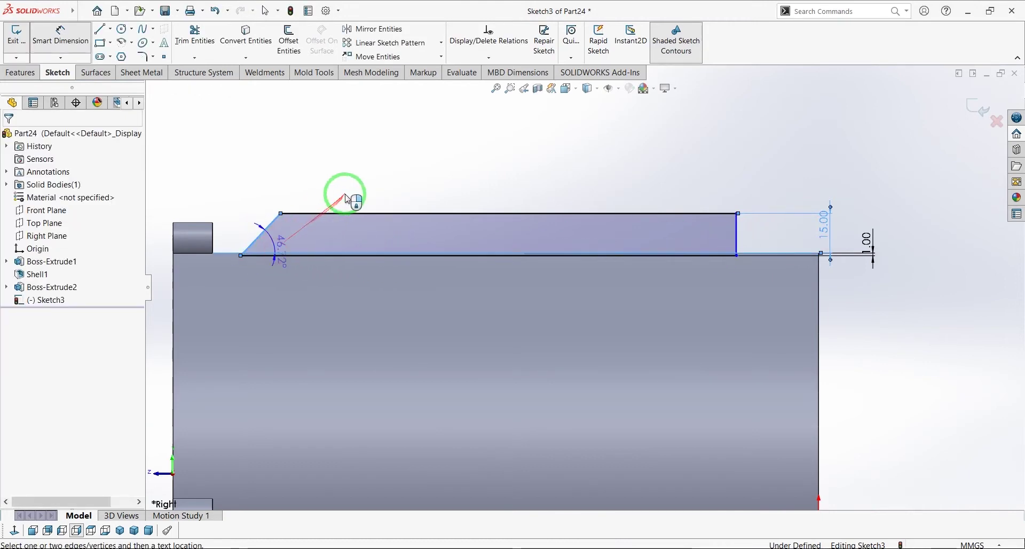
pyautogui.click(336, 226)
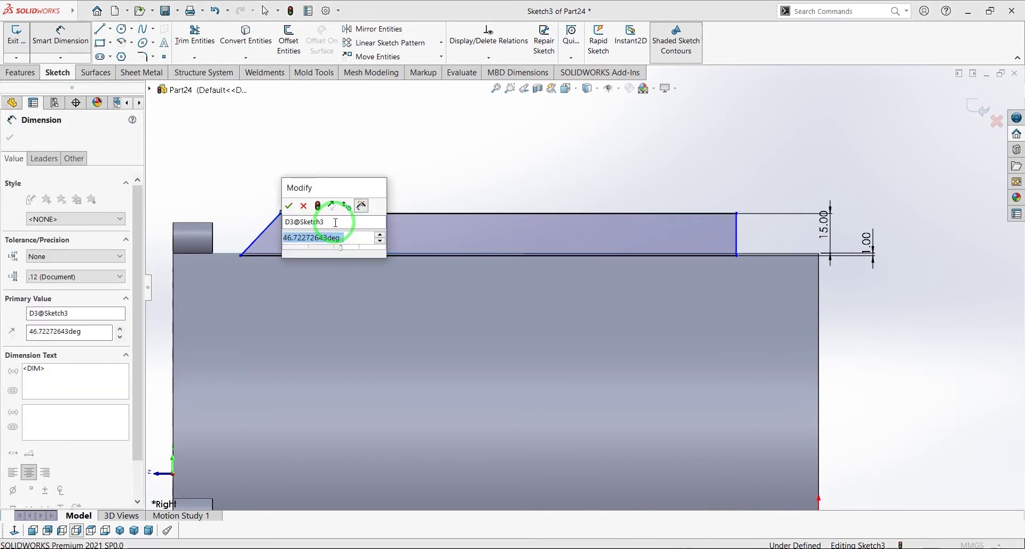
pyautogui.write('45')
pyautogui.press('Return')
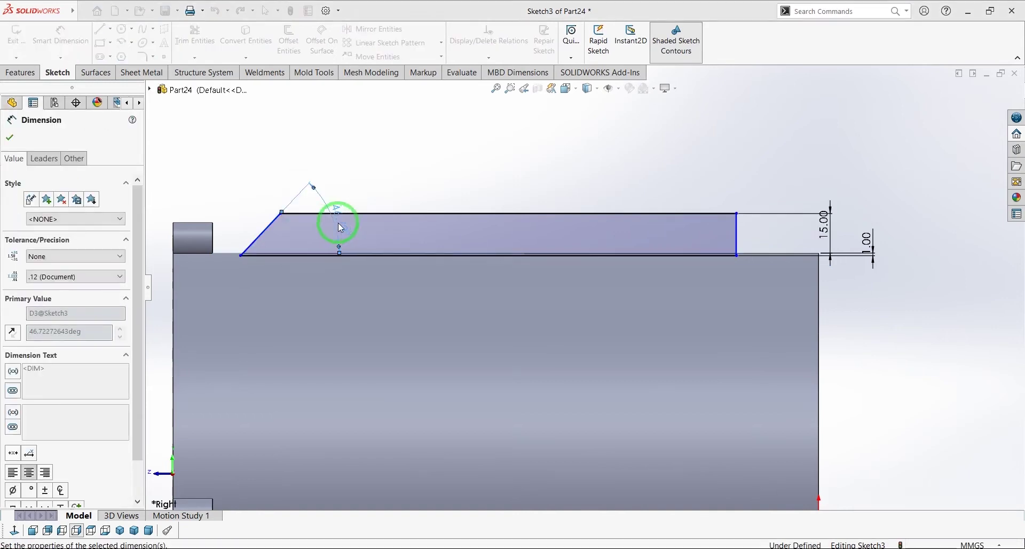
# Dimension the distance from the slanted line's lower corner to the tube's end face beside the small boss as 24.75 mm.
pyautogui.click(242, 257)
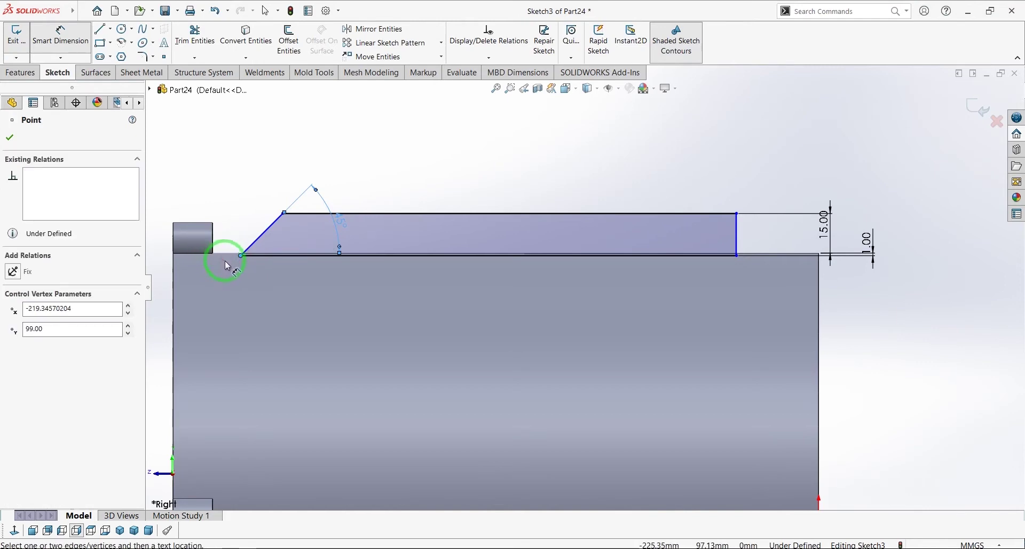
pyautogui.click(175, 250)
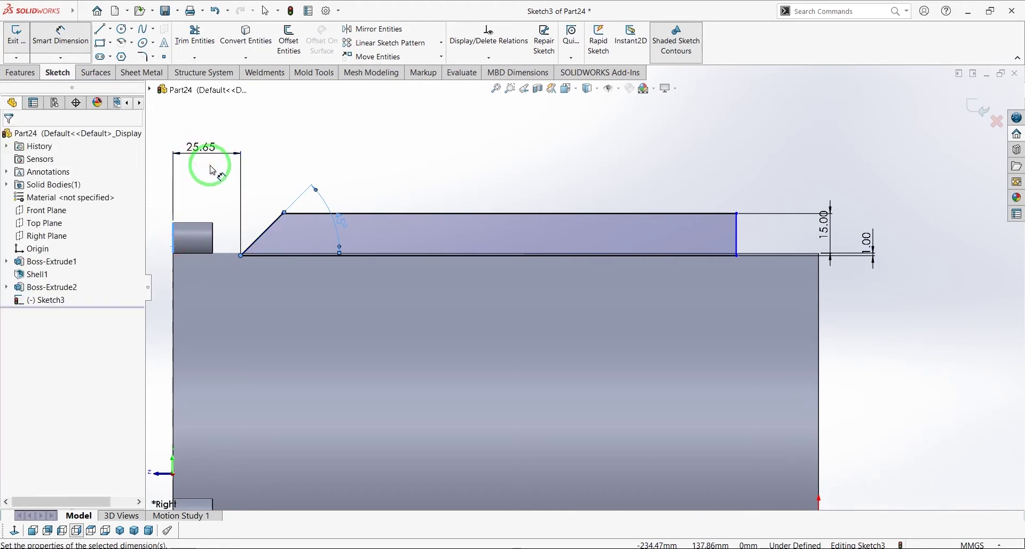
pyautogui.click(213, 170)
pyautogui.write('24')
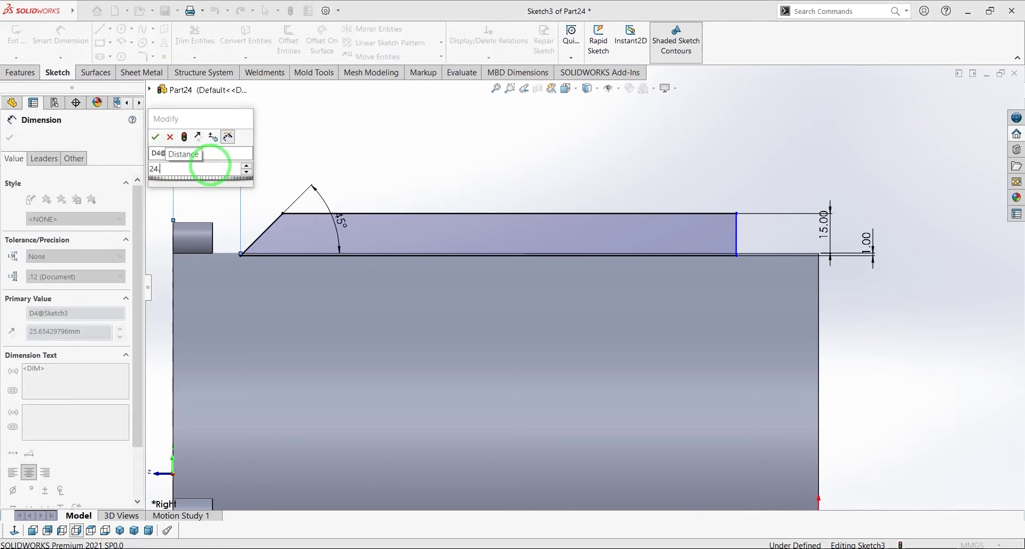
pyautogui.write('.75')
pyautogui.click(156, 136)
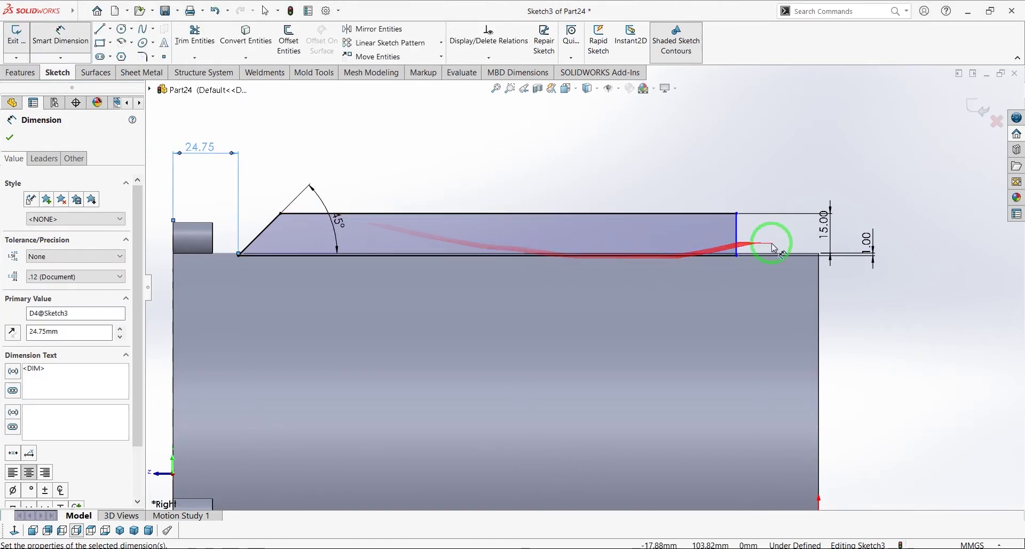
# Dimension the distance between the profile's vertical end line and the tube's far end edge as 25.24 mm.
pyautogui.click(739, 242)
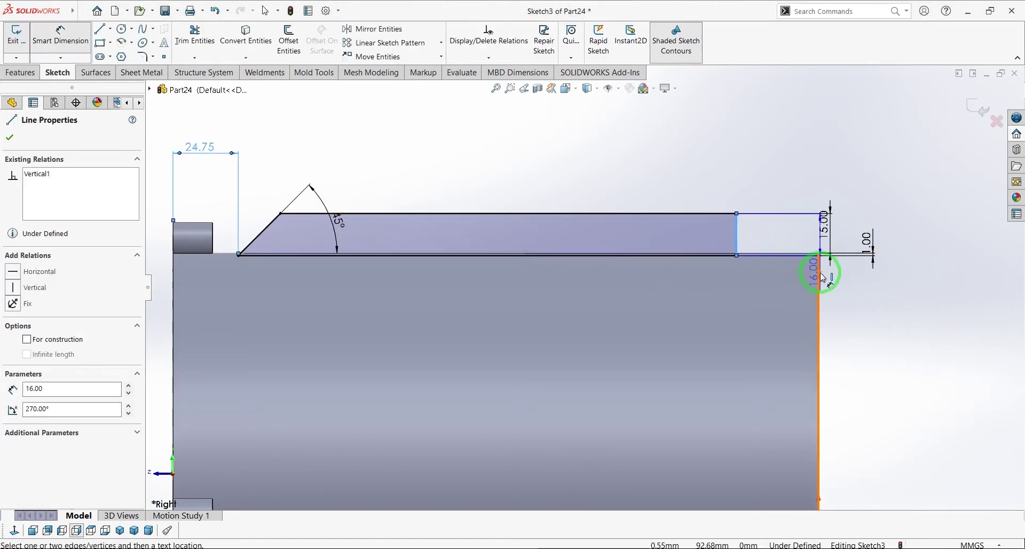
pyautogui.click(819, 264)
pyautogui.click(806, 154)
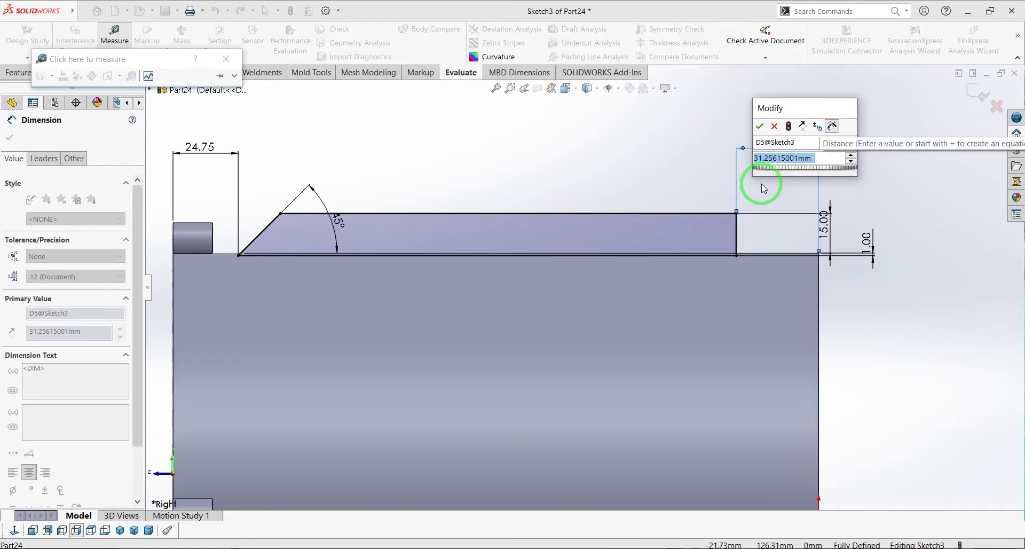
pyautogui.click(771, 157)
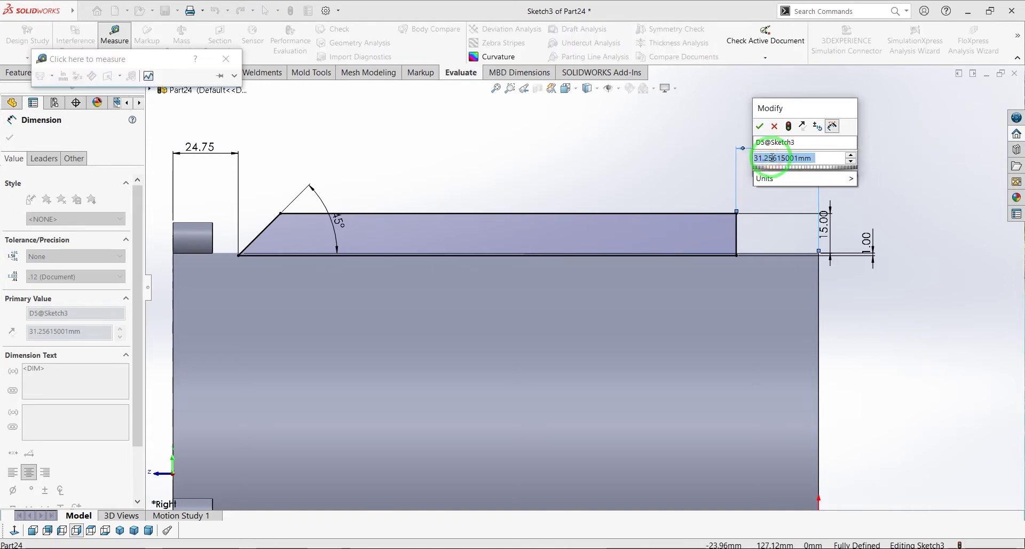
pyautogui.write('25.24')
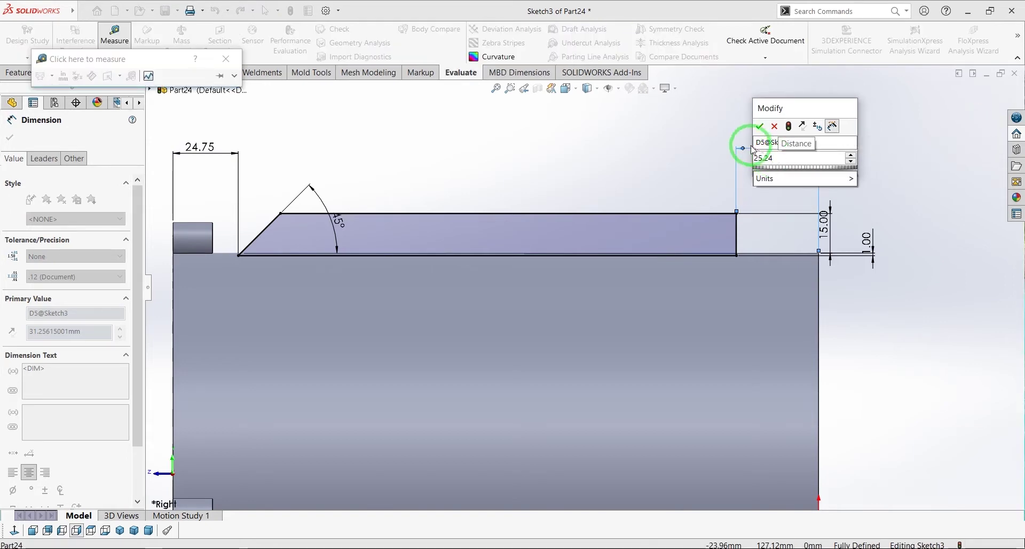
pyautogui.click(760, 126)
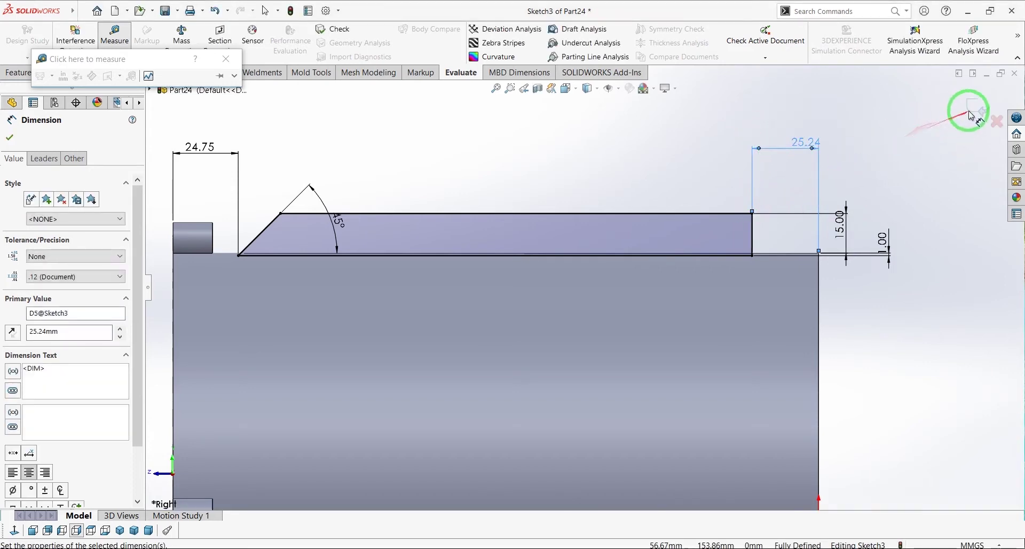
# Extrude the fin profile 2 mm thick with the Mid Plane end condition, merging it with the tube.
pyautogui.click(16, 72)
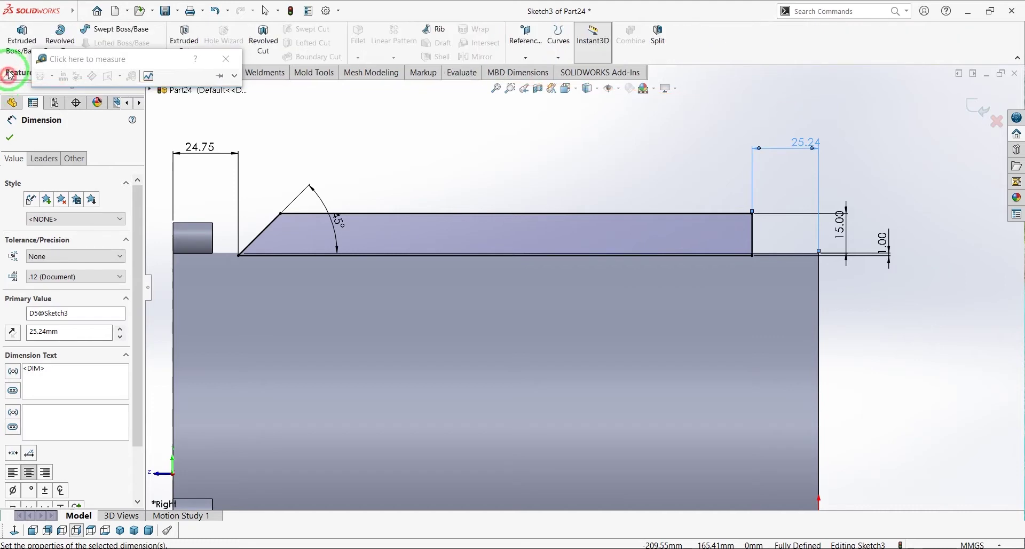
pyautogui.click(225, 65)
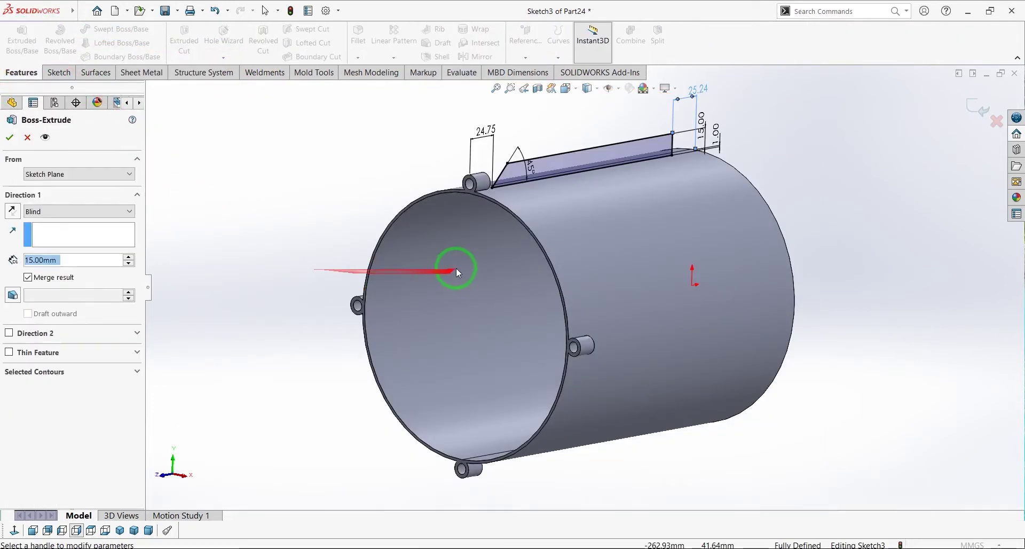
pyautogui.moveTo(513, 186); pyautogui.dragTo(534, 209, button='middle')
pyautogui.click(48, 260)
pyautogui.doubleClick(48, 259)
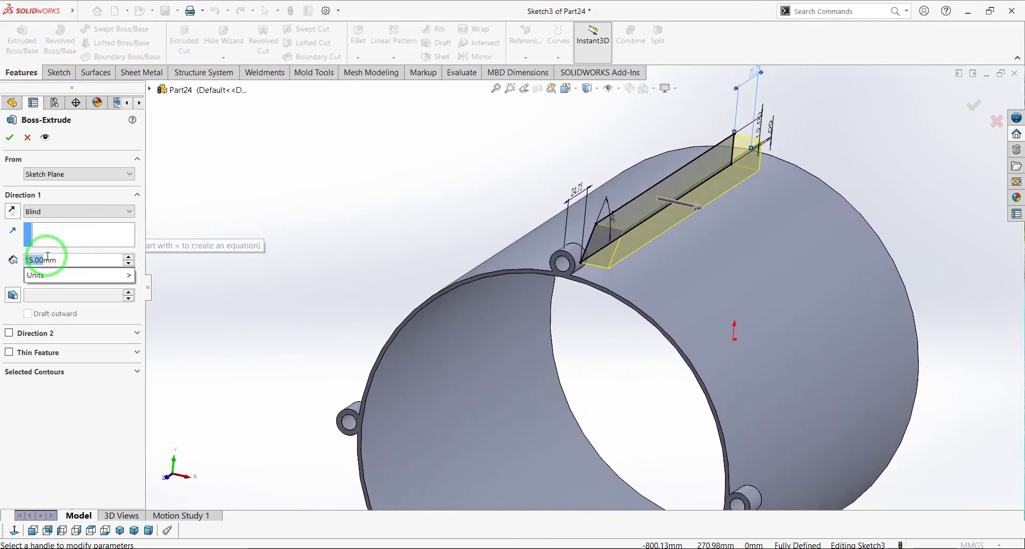
pyautogui.write('2')
pyautogui.click(10, 269)
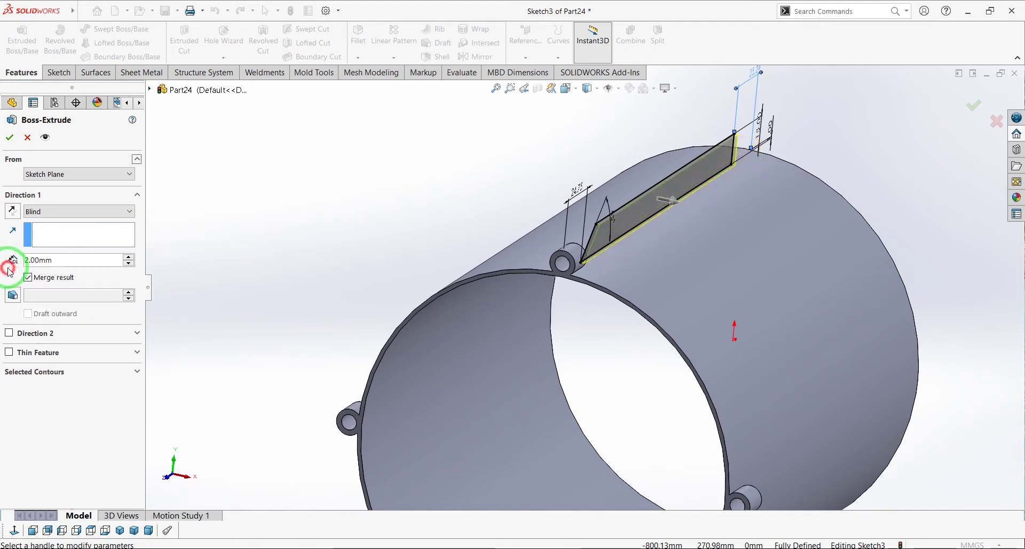
pyautogui.click(67, 213)
pyautogui.click(57, 280)
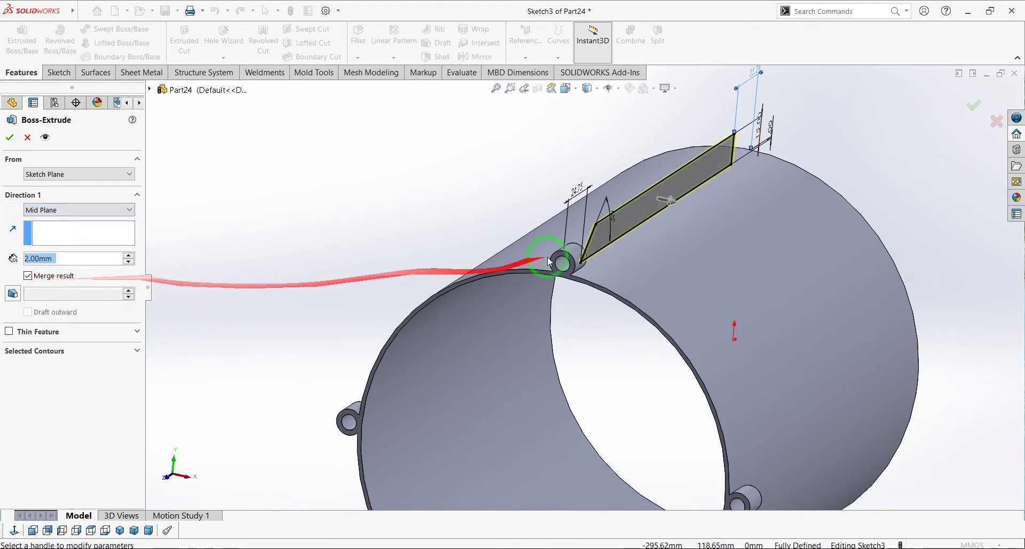
pyautogui.scroll(-8, 581, 255)
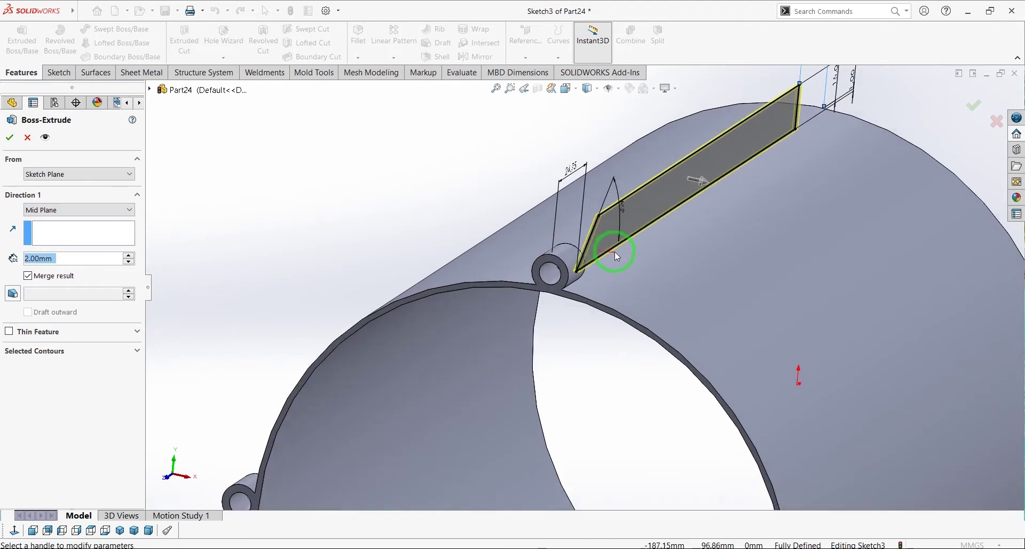
pyautogui.scroll(8, 572, 258)
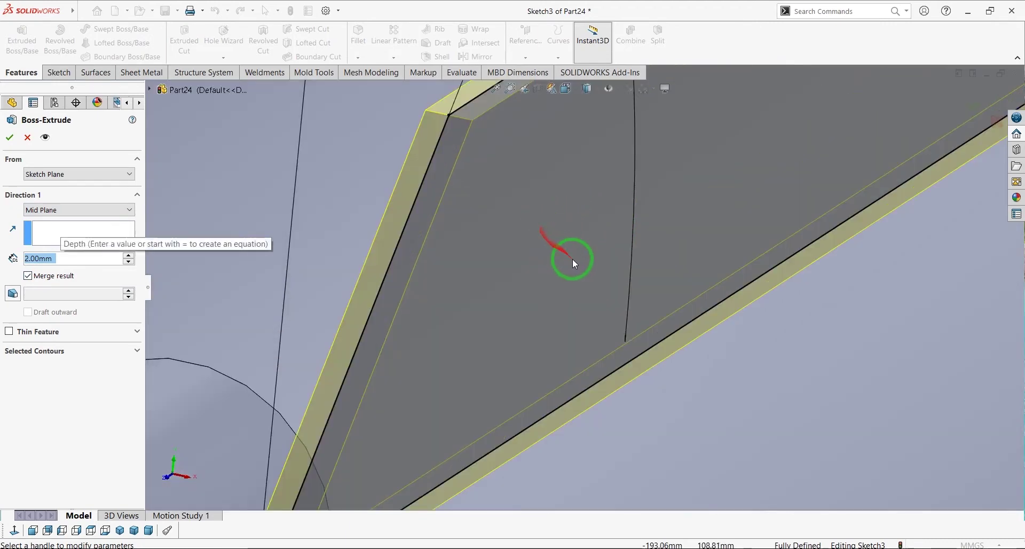
pyautogui.click(9, 137)
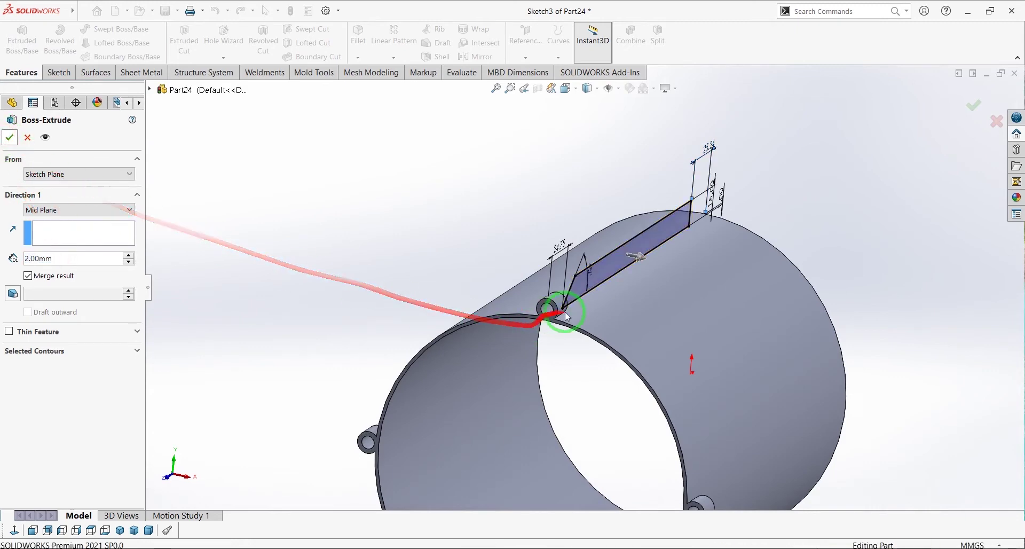
pyautogui.moveTo(578, 306)
pyautogui.mouseDown(button='middle')
pyautogui.moveTo(600, 238)
pyautogui.moveTo(650, 275)
pyautogui.moveTo(545, 338)
pyautogui.moveTo(590, 319)
pyautogui.mouseUp(button='middle')
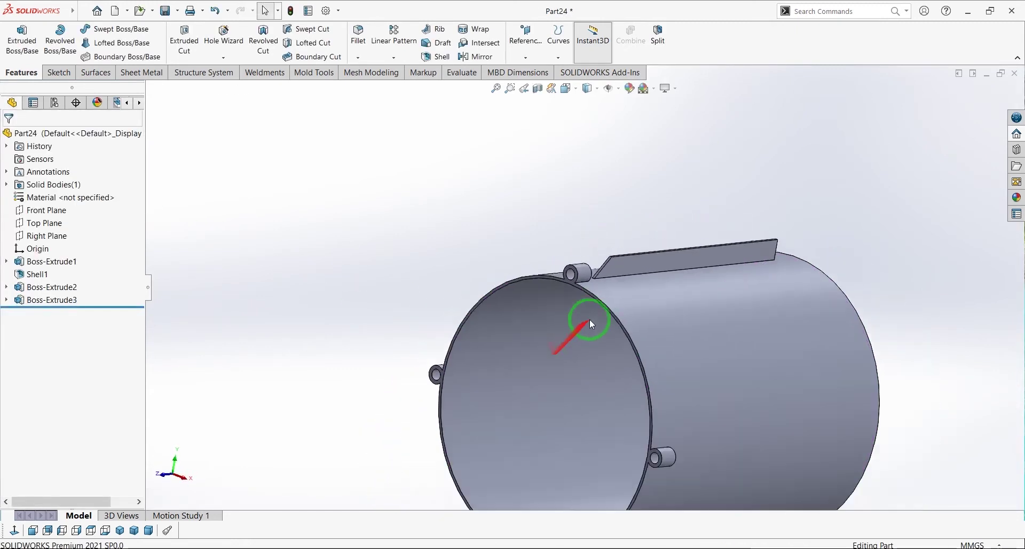
pyautogui.rightClick(610, 272)
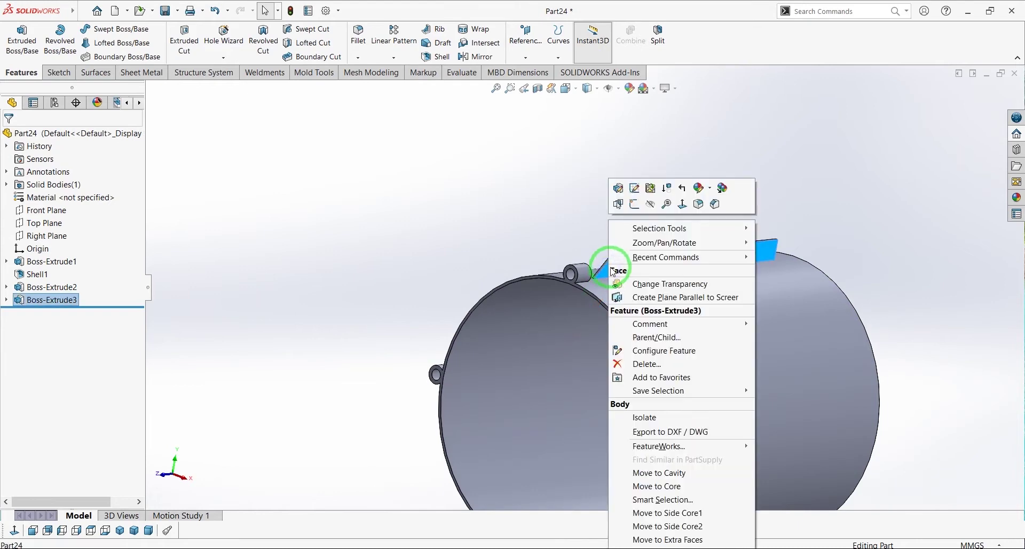
pyautogui.click(655, 208)
pyautogui.hotkey('ctrl', 'z')
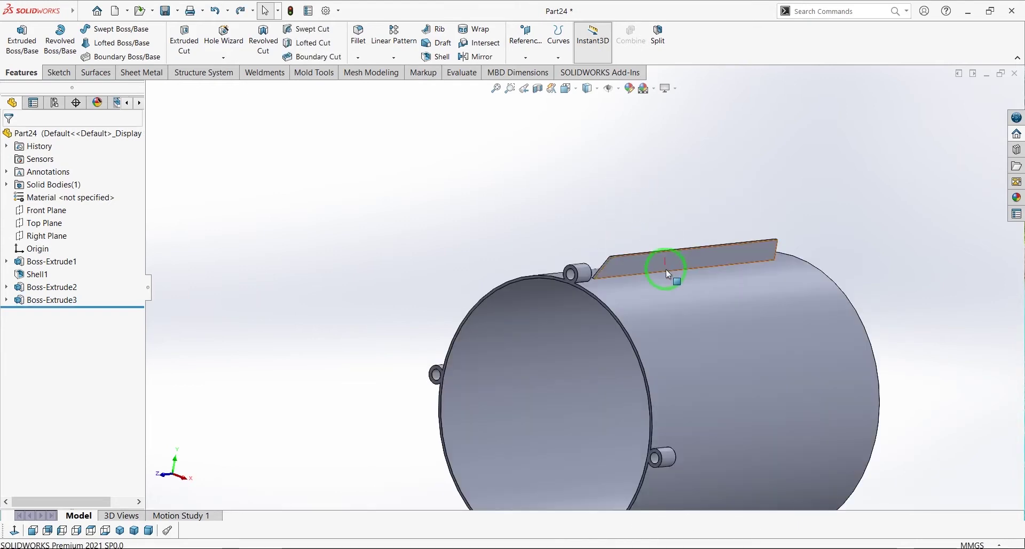
# Create a circular pattern of the extruded fin around the tube's outer cylindrical face with 35 equally spaced instances over 360 degrees.
pyautogui.moveTo(616, 284); pyautogui.dragTo(599, 256, button='middle')
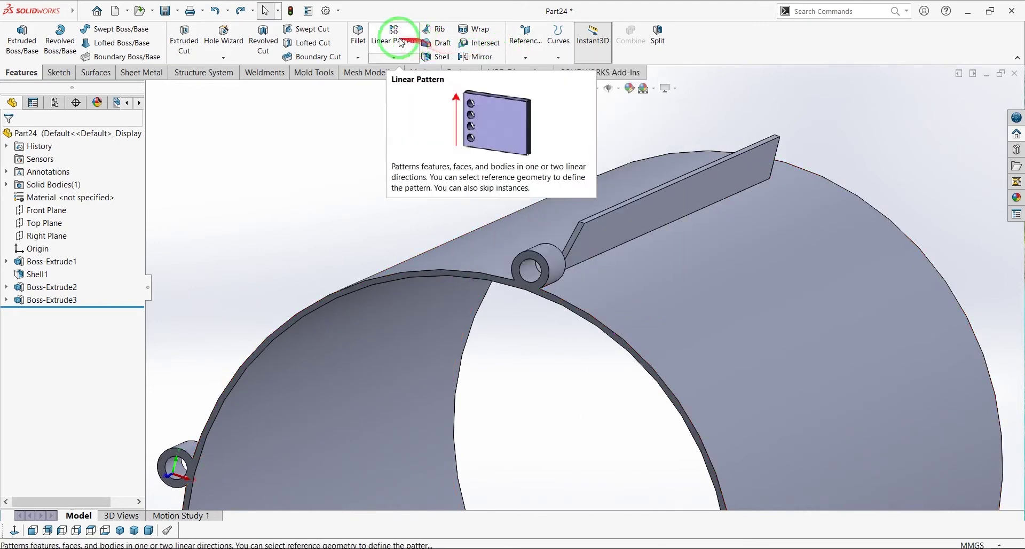
pyautogui.click(393, 57)
pyautogui.click(405, 84)
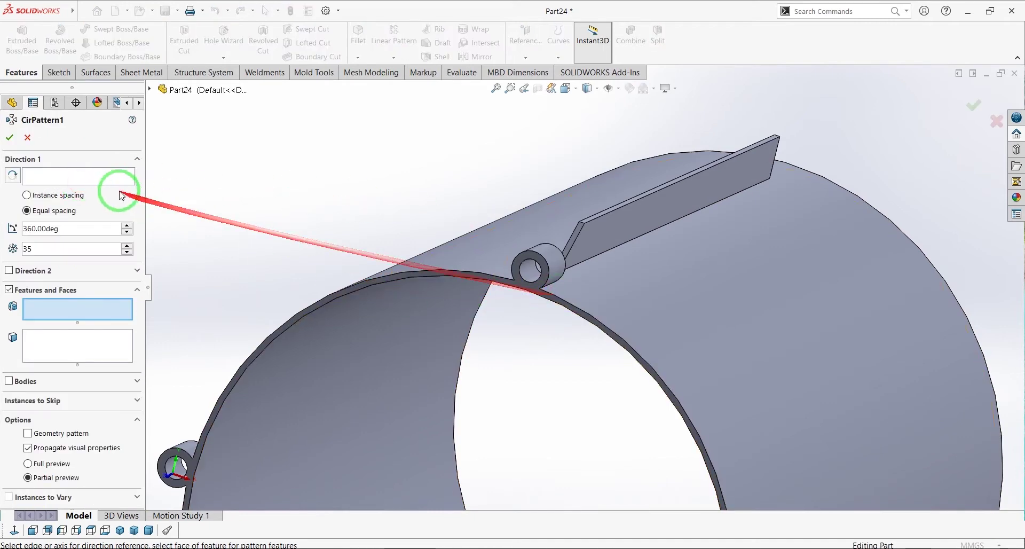
pyautogui.click(80, 175)
pyautogui.click(559, 298)
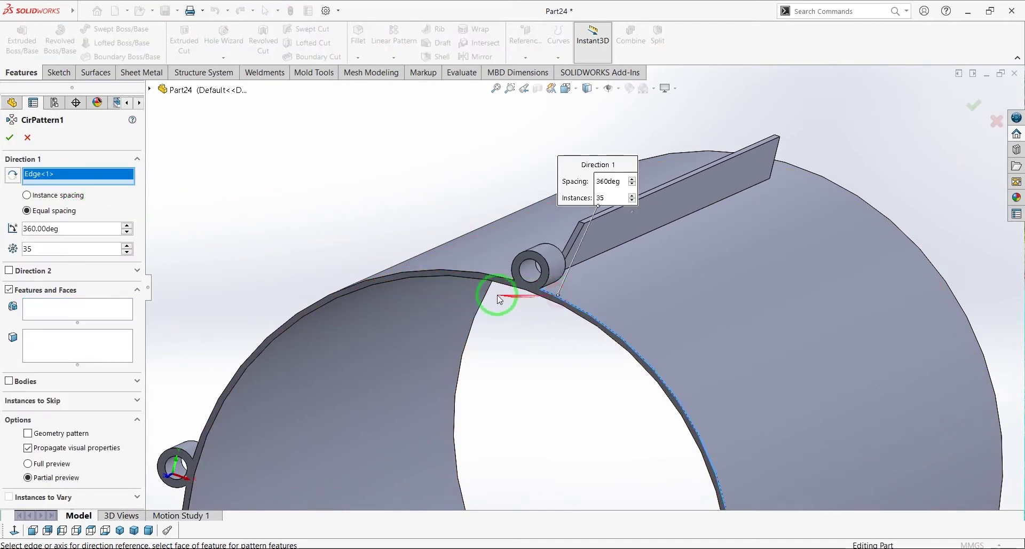
pyautogui.click(677, 367)
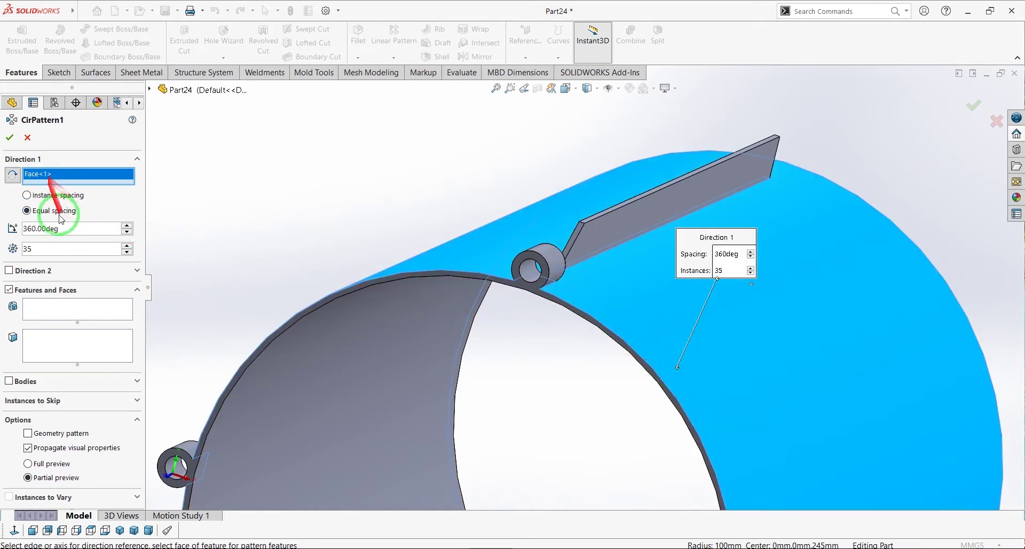
pyautogui.click(54, 313)
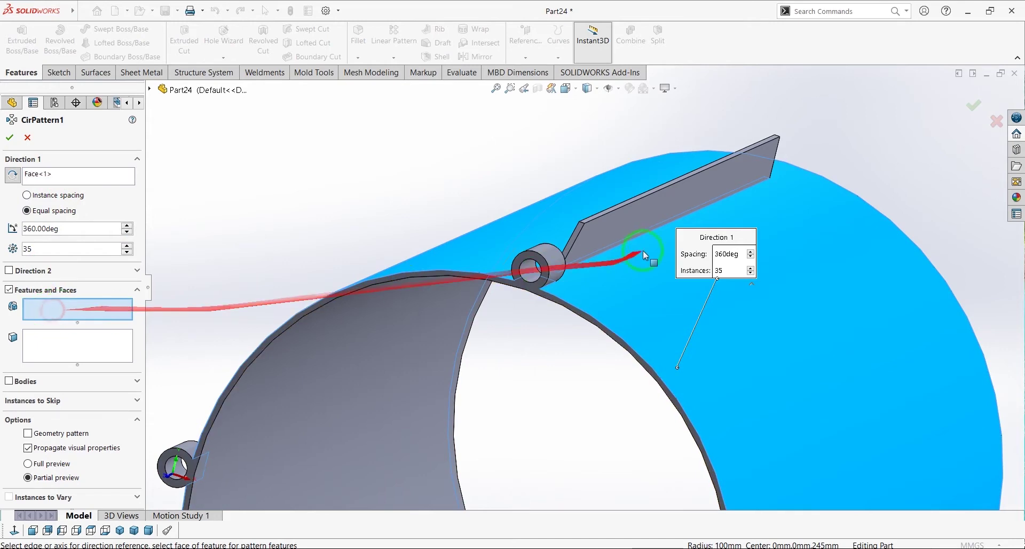
pyautogui.click(642, 220)
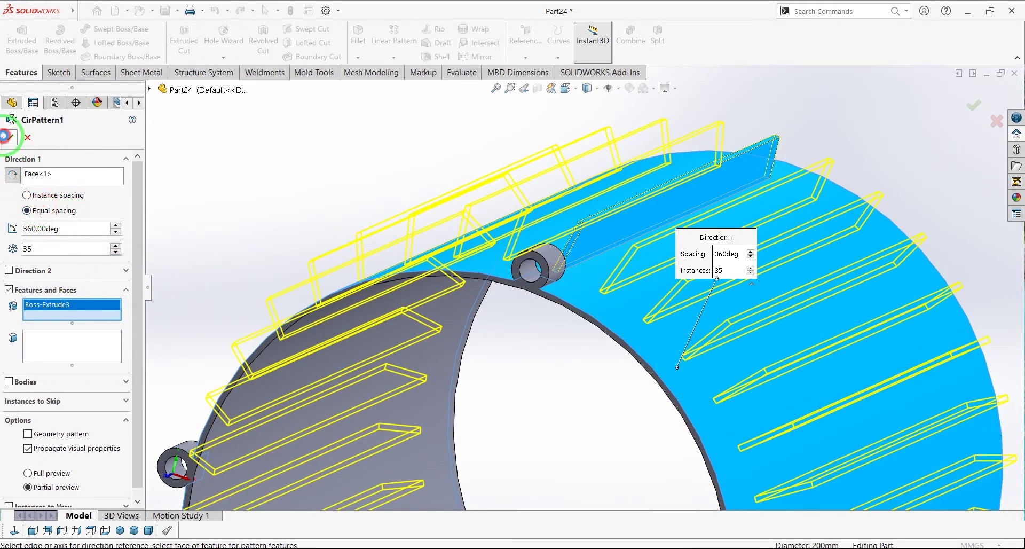
pyautogui.click(9, 137)
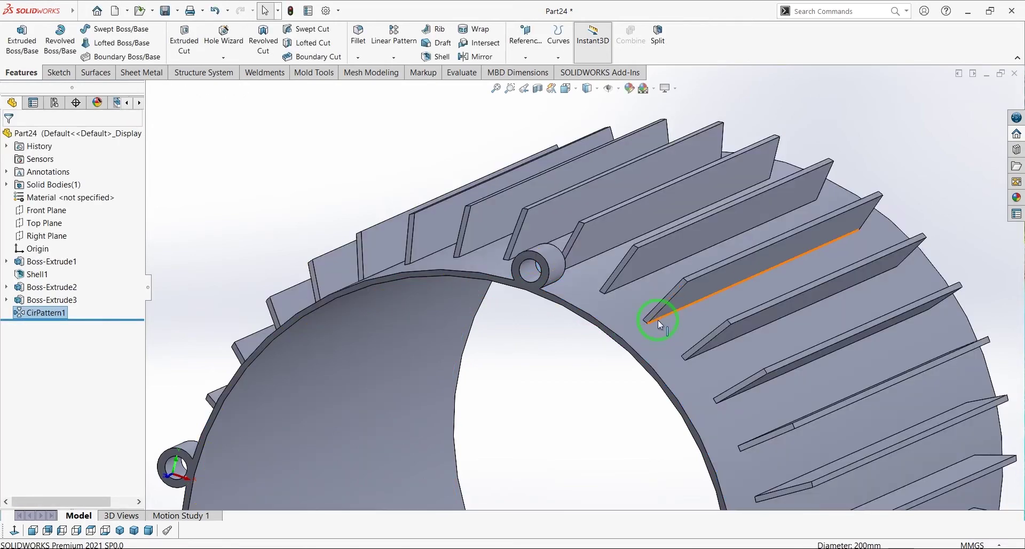
pyautogui.scroll(-4, 651, 310)
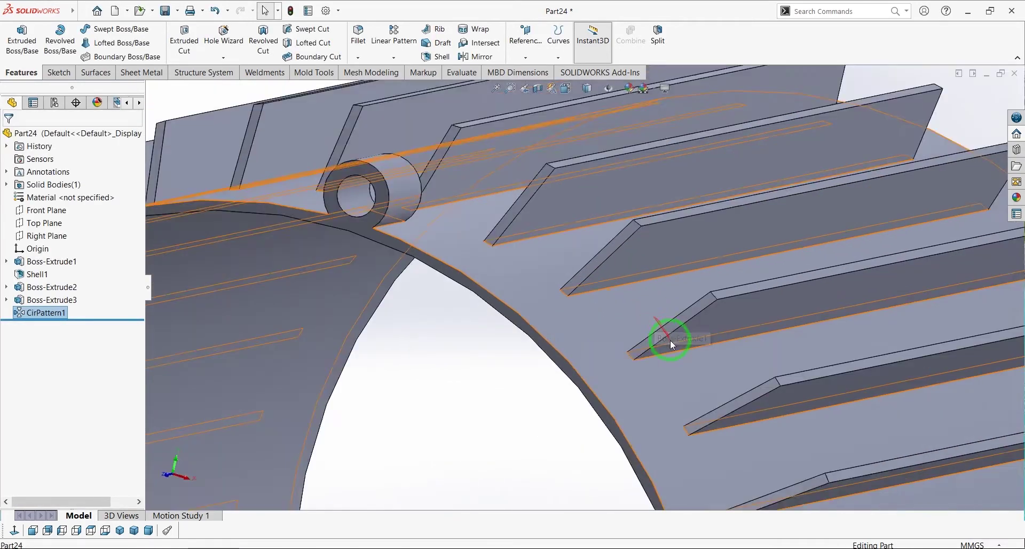
pyautogui.scroll(8, 671, 340)
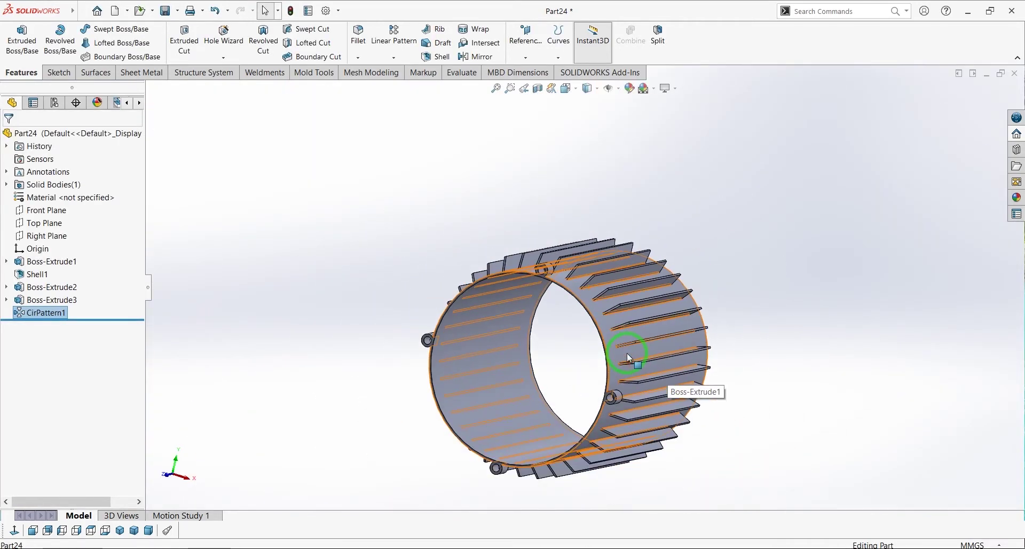
pyautogui.moveTo(629, 358)
pyautogui.mouseDown(button='middle')
pyautogui.moveTo(636, 384)
pyautogui.moveTo(611, 384)
pyautogui.moveTo(613, 363)
pyautogui.mouseUp(button='middle')
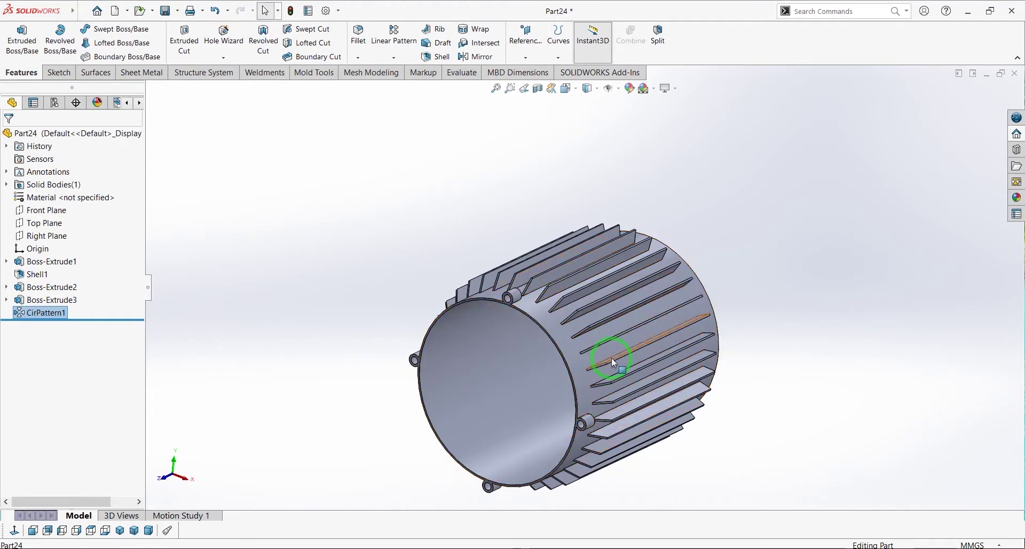
pyautogui.scroll(3, 613, 352)
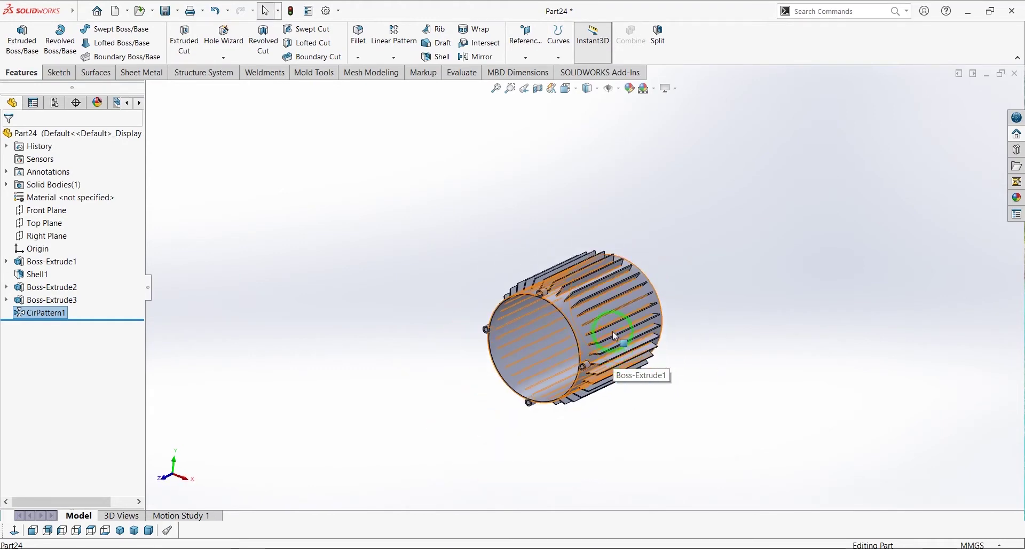
pyautogui.scroll(-5, 614, 336)
pyautogui.scroll(3, 467, 263)
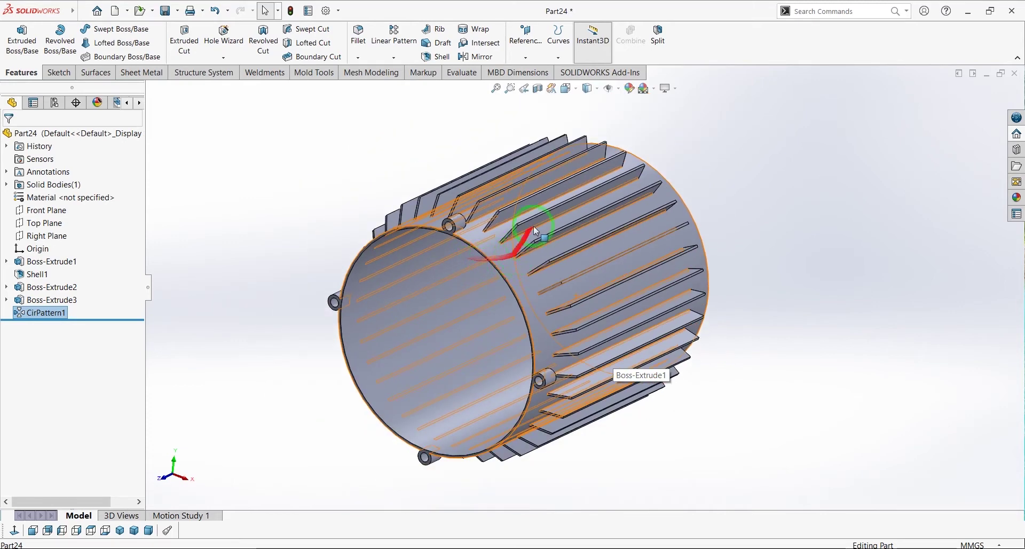
# Create a reference plane offset 133.02 mm above the Top Plane.
pyautogui.click(525, 57)
pyautogui.click(531, 71)
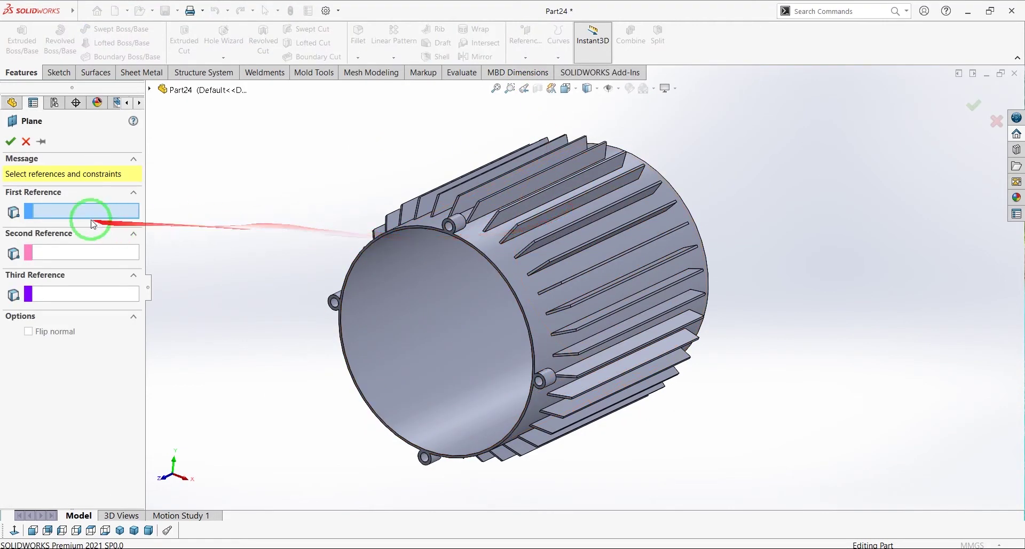
pyautogui.click(153, 88)
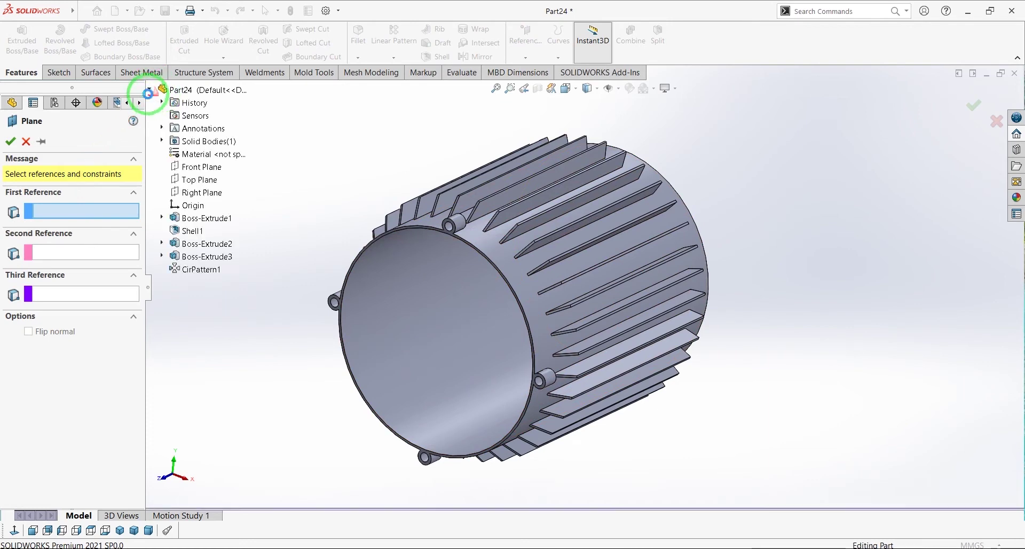
pyautogui.click(198, 180)
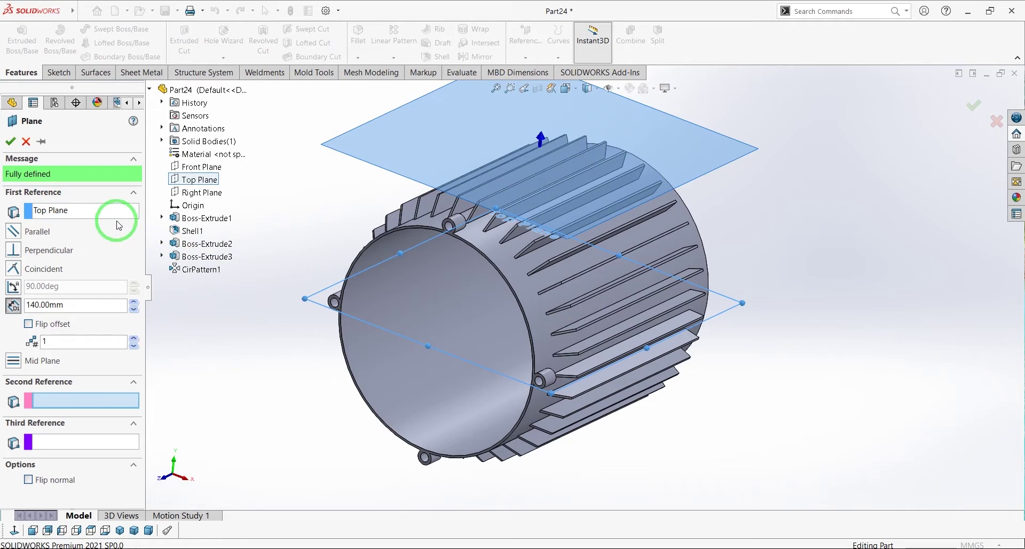
pyautogui.doubleClick(69, 305)
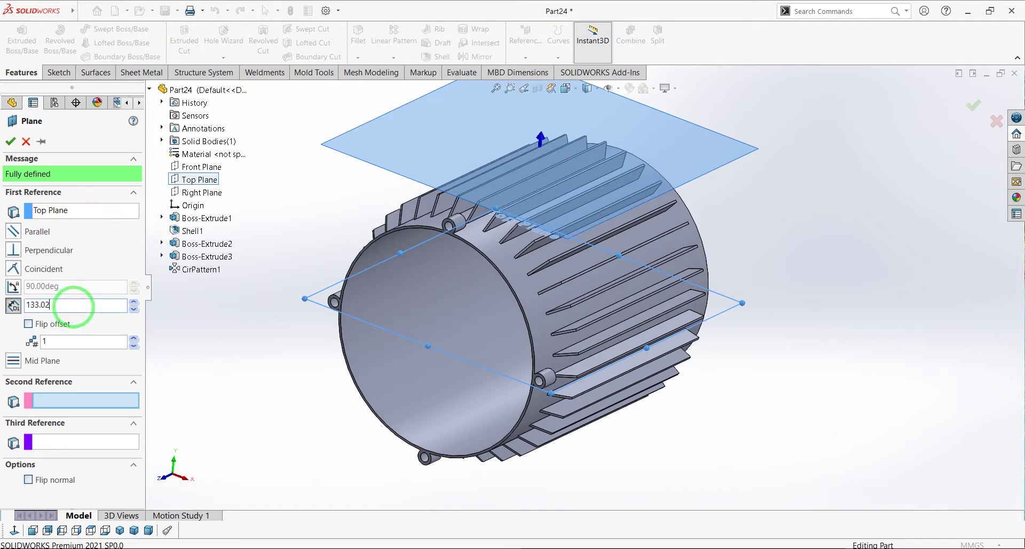
pyautogui.click(3, 177)
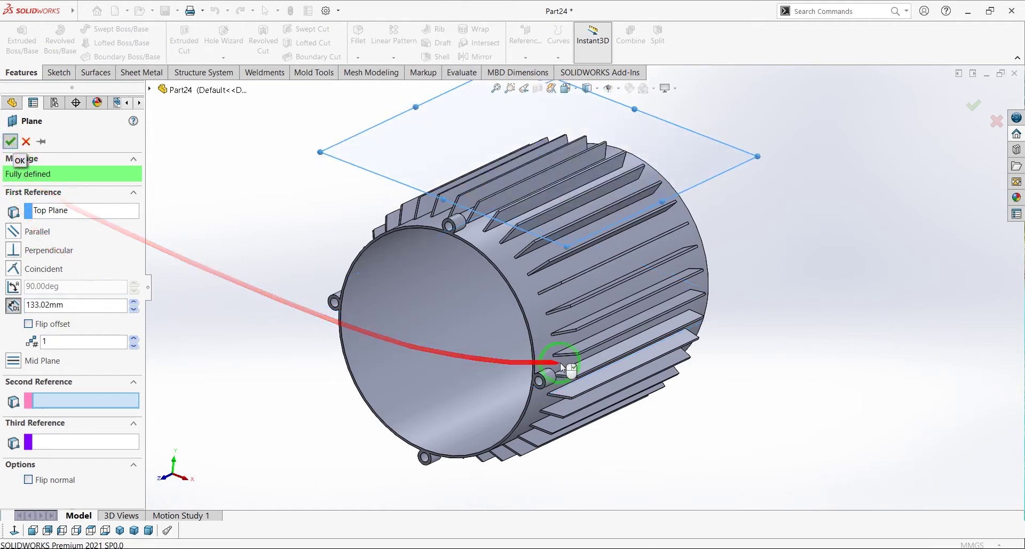
# Start a sketch on the new offset plane and draw a corner rectangle about 25 by 32 mm over the middle fins.
pyautogui.moveTo(550, 320); pyautogui.dragTo(673, 147, button='middle')
pyautogui.click(674, 147)
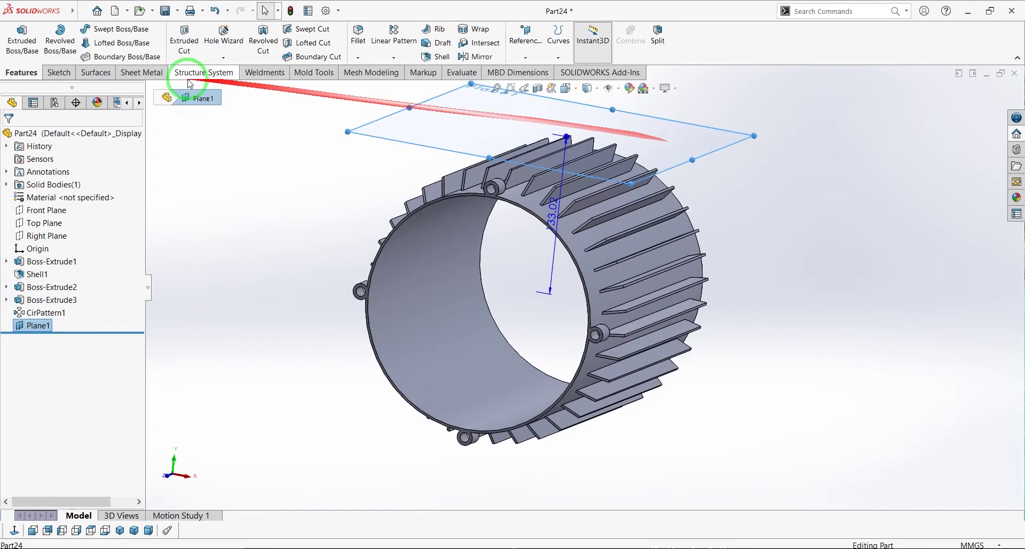
pyautogui.click(59, 72)
pyautogui.click(16, 33)
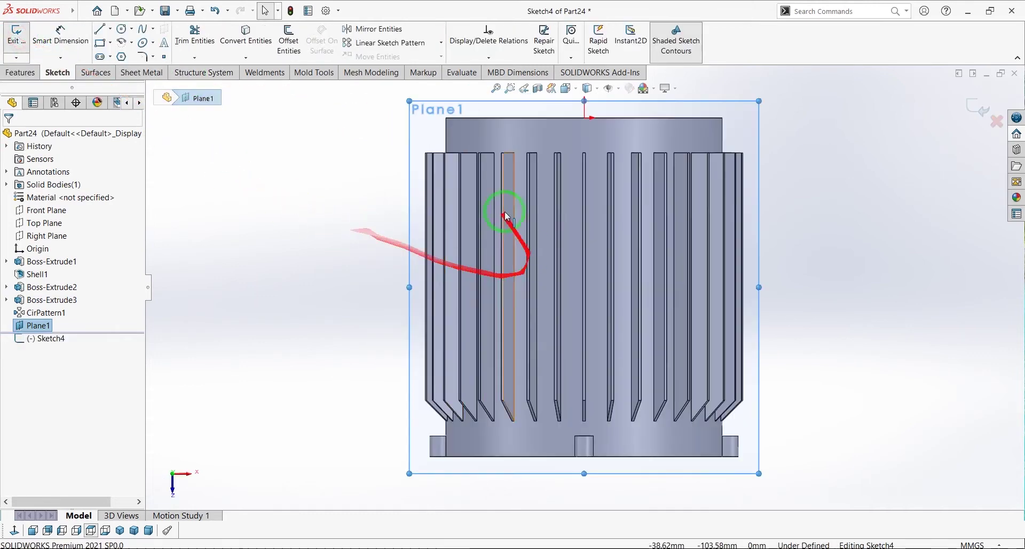
pyautogui.click(103, 45)
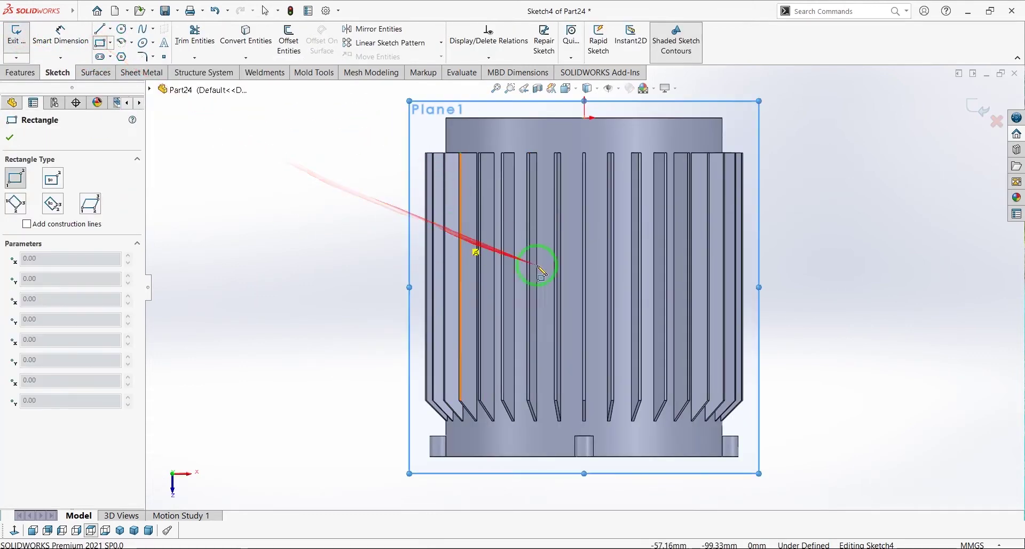
pyautogui.click(602, 227)
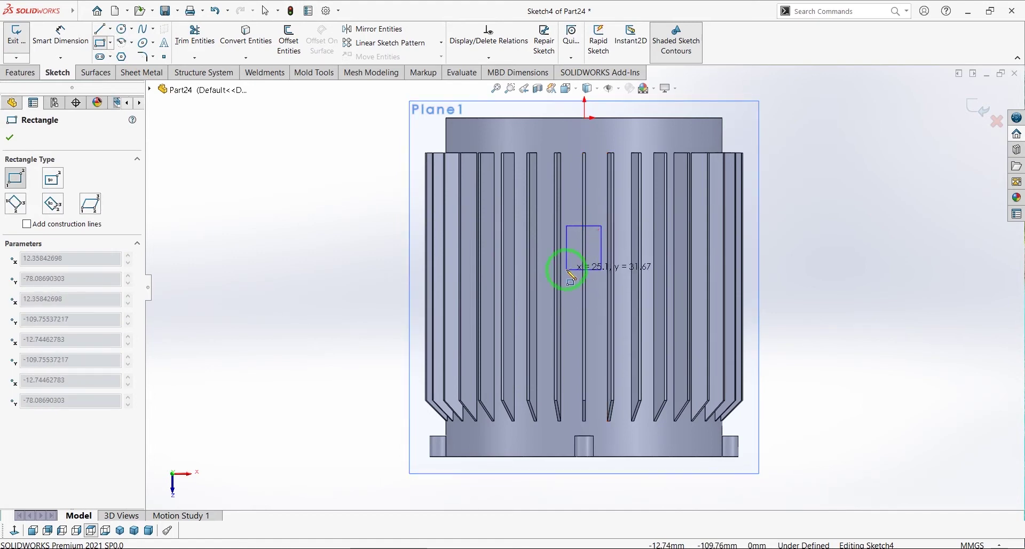
pyautogui.click(566, 270)
pyautogui.press('Escape')
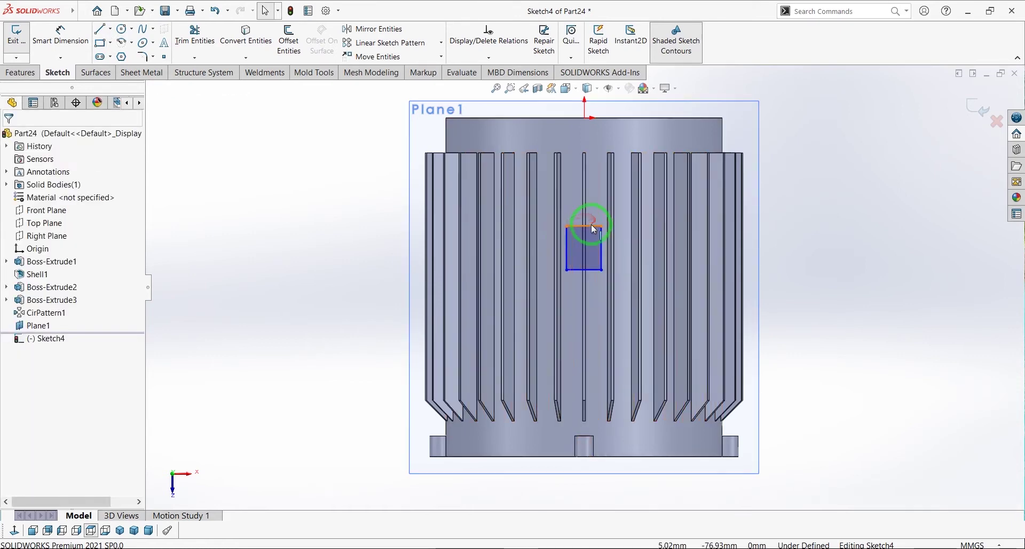
# Add an Equal relation between two adjacent sides of the rectangle to make it a square.
pyautogui.click(592, 227)
pyautogui.keyDown('ctrl'); pyautogui.click(565, 248); pyautogui.keyUp('ctrl')
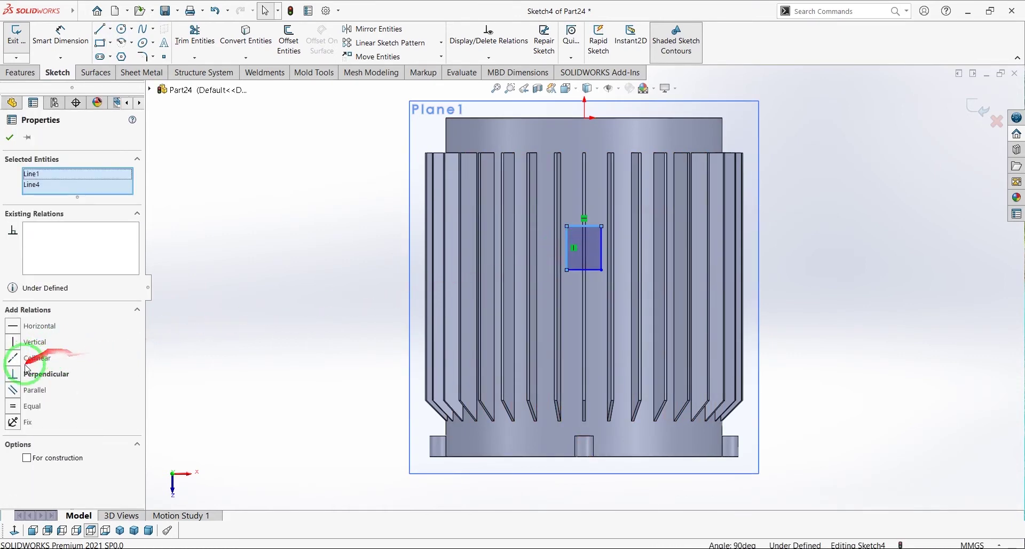
pyautogui.click(13, 406)
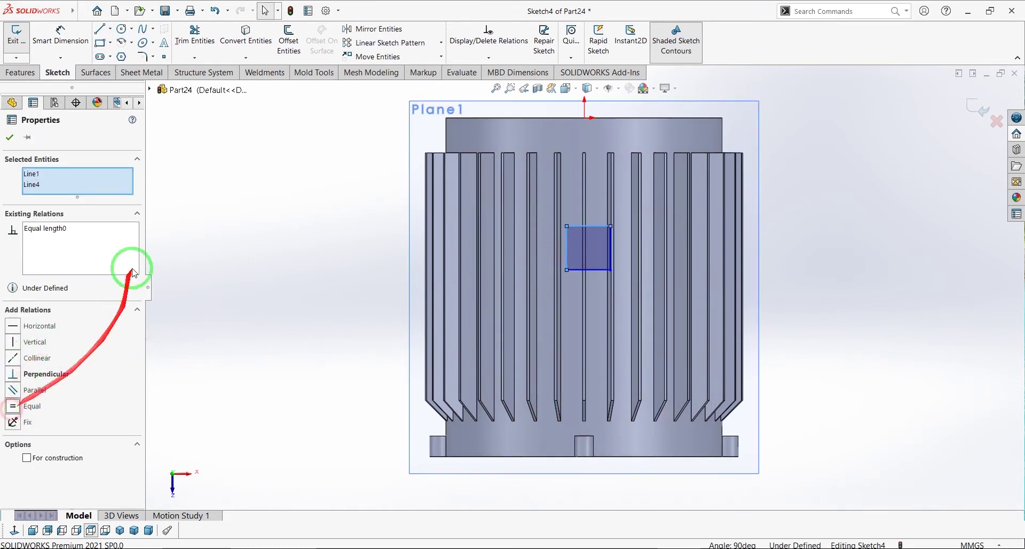
# Dimension the square's upper side as 60 mm.
pyautogui.click(75, 56)
pyautogui.click(595, 226)
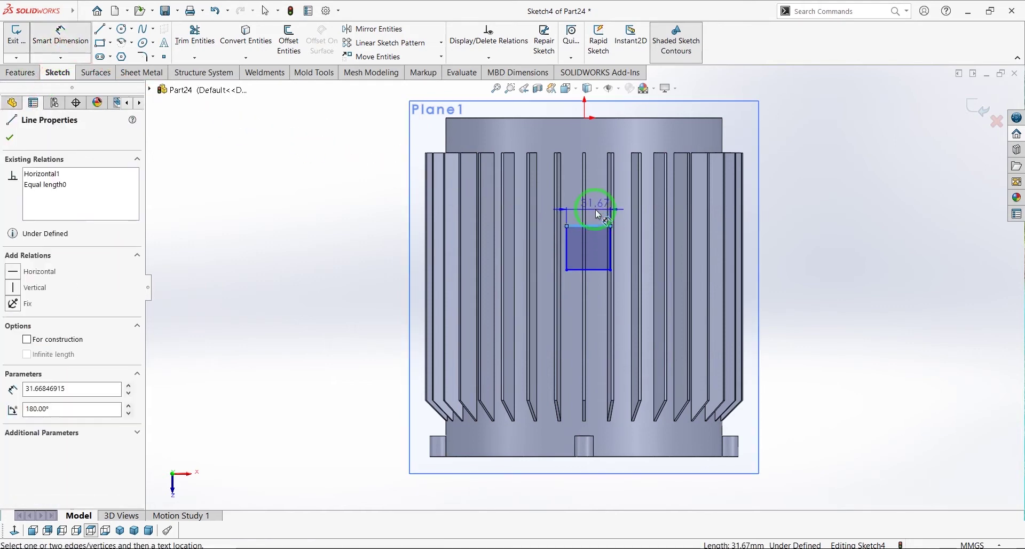
pyautogui.click(596, 212)
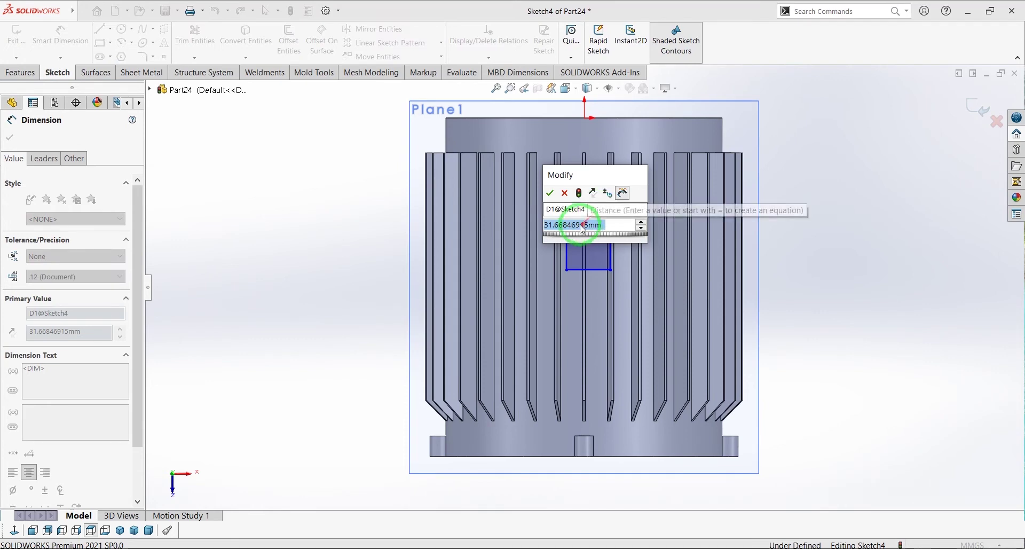
pyautogui.write('60')
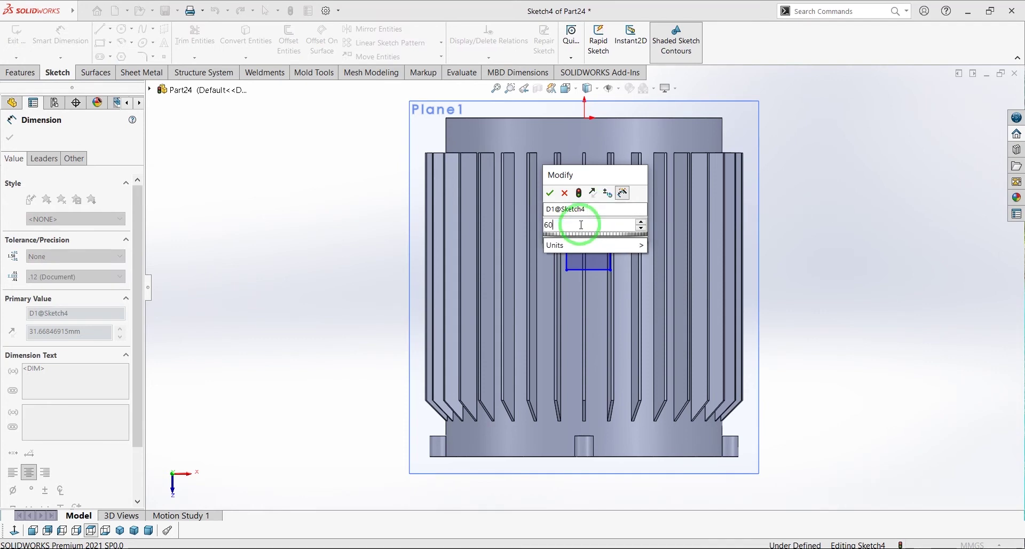
pyautogui.click(549, 194)
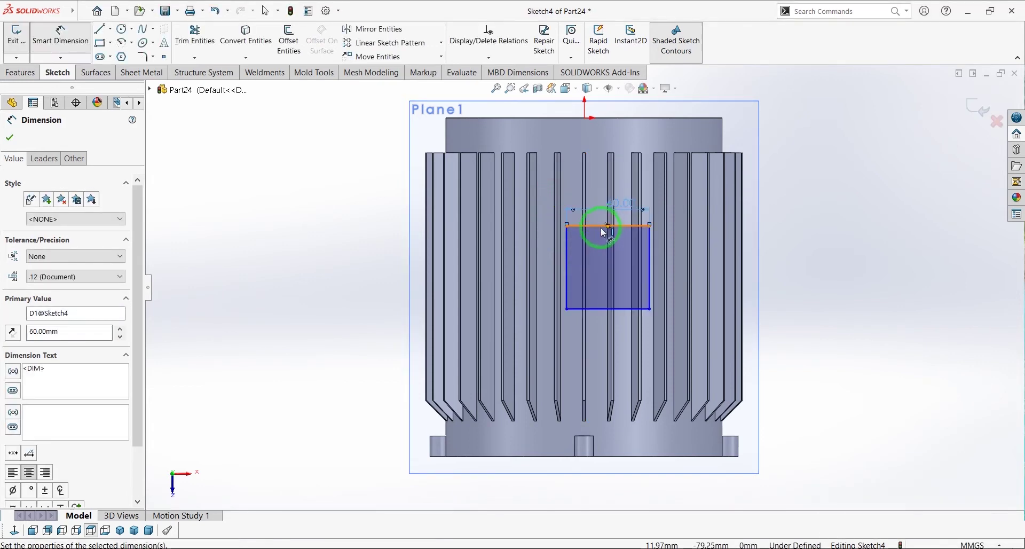
pyautogui.press('Escape')
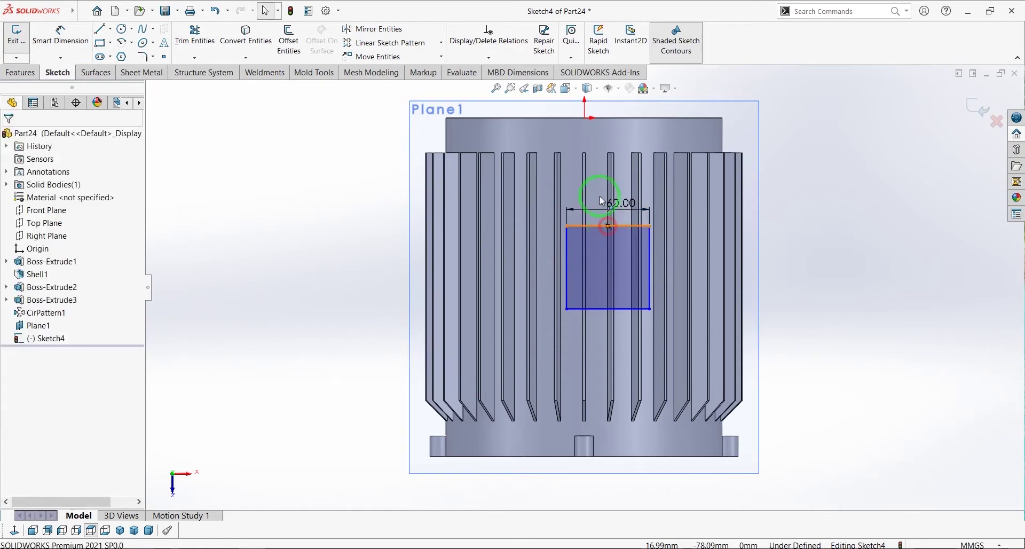
# Center the square on the tube by adding a Vertical relation between its upper side's midpoint and the origin.
pyautogui.click(608, 225)
pyautogui.keyDown('ctrl'); pyautogui.click(584, 117); pyautogui.keyUp('ctrl')
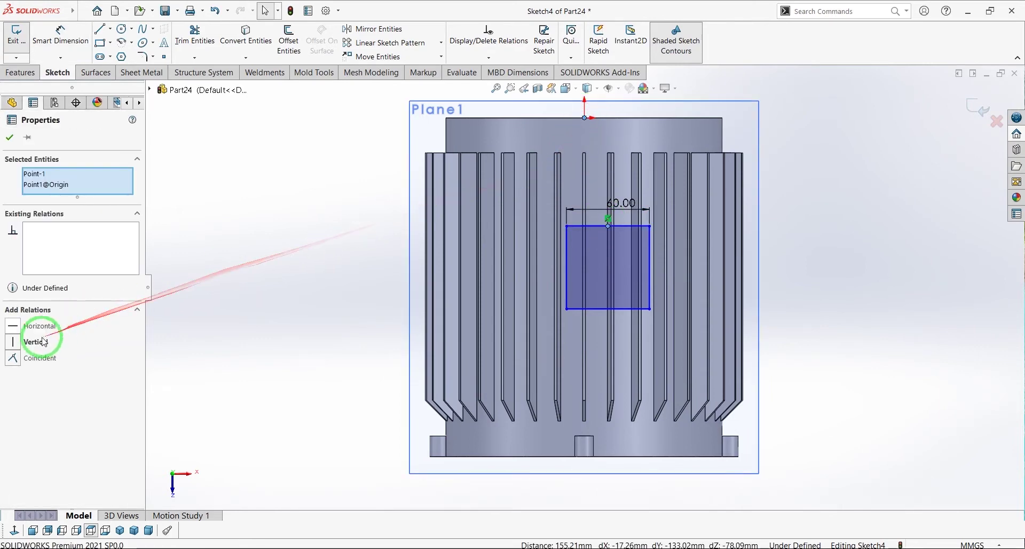
pyautogui.click(44, 342)
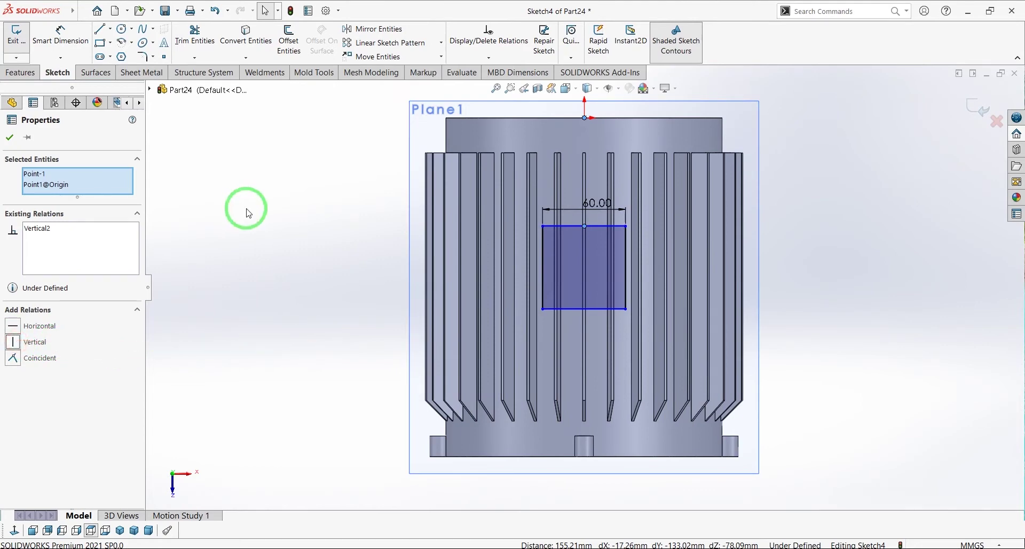
# Dimension the distance from the square's lower side to the tube's end edge beside the small bosses as 105 mm.
pyautogui.click(80, 33)
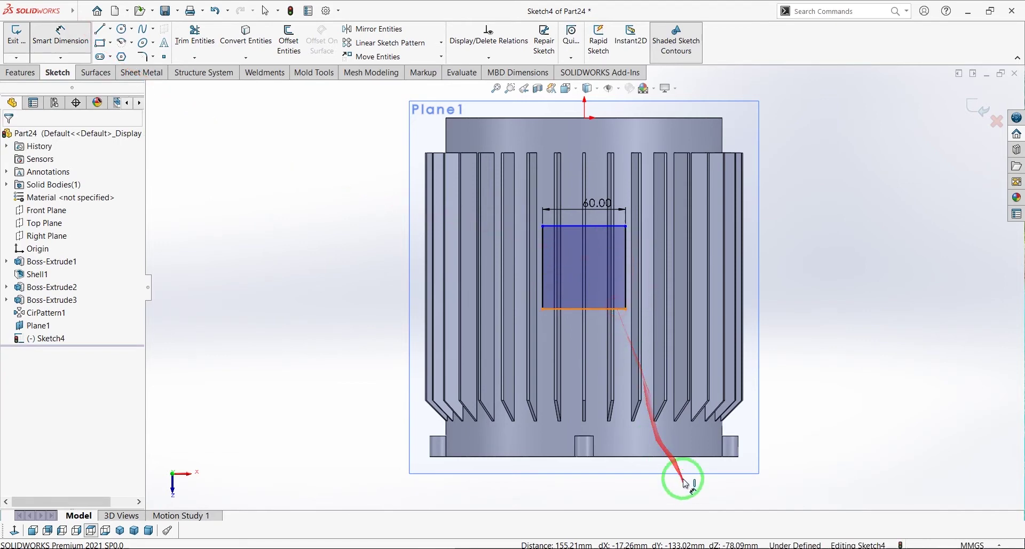
pyautogui.click(678, 457)
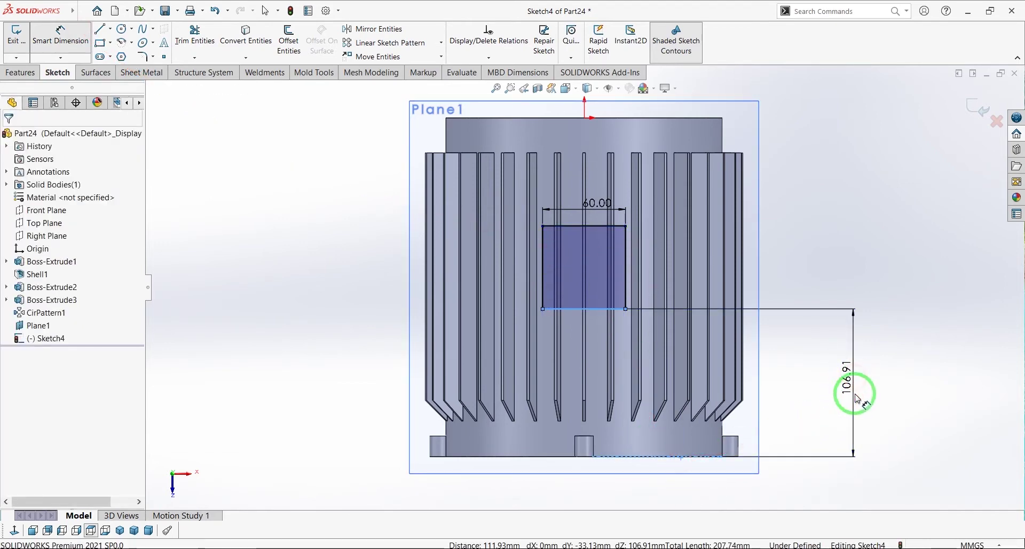
pyautogui.click(856, 397)
pyautogui.write('1')
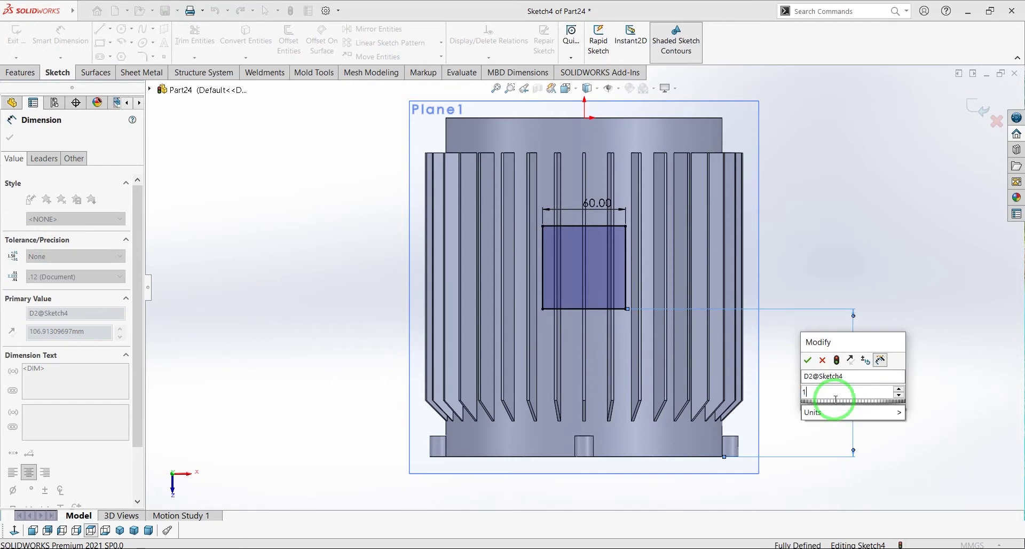
pyautogui.write('05')
pyautogui.click(823, 359)
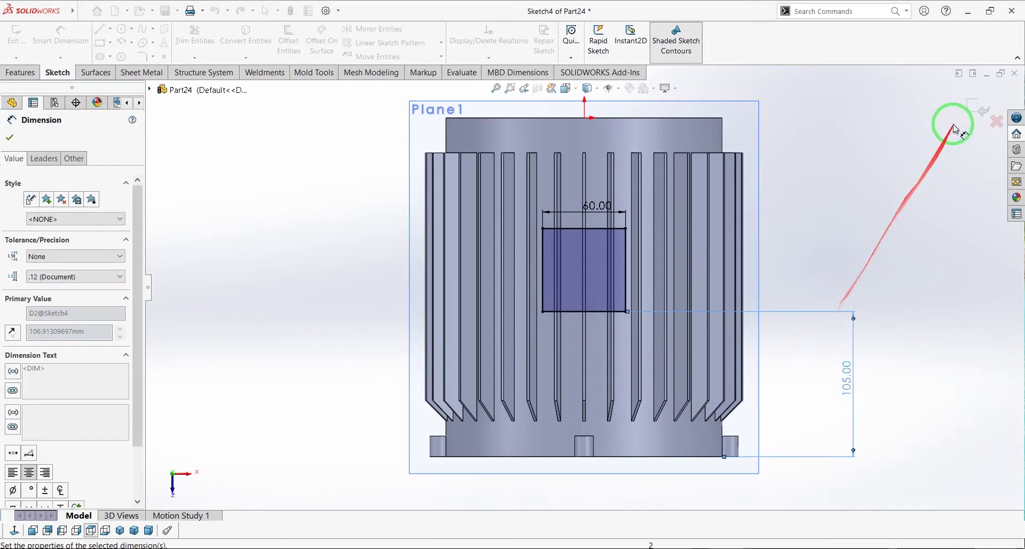
# Extrude the 60 mm square from the offset plane toward the tube with the Up To Next end condition.
pyautogui.click(20, 73)
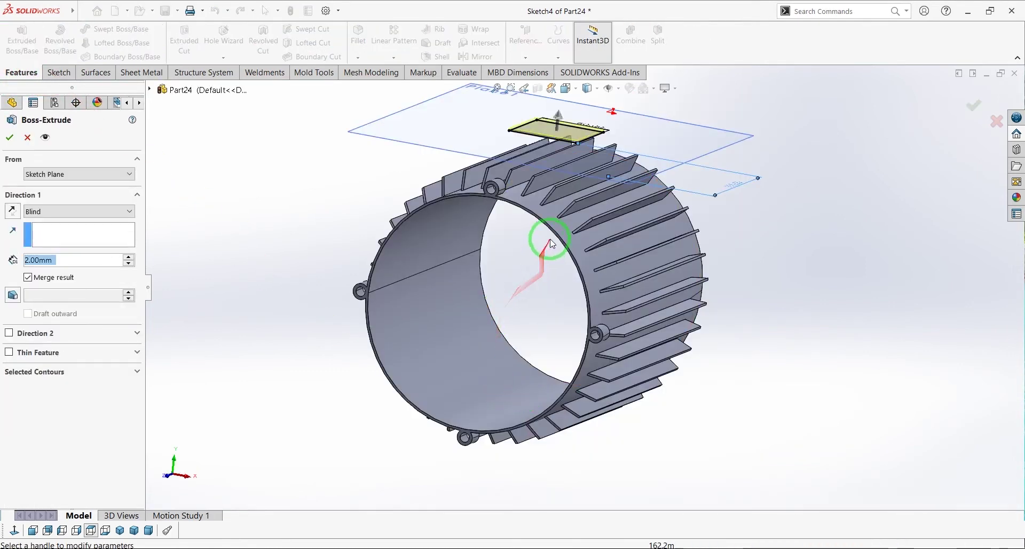
pyautogui.moveTo(537, 230)
pyautogui.mouseDown(button='middle')
pyautogui.moveTo(526, 228)
pyautogui.moveTo(532, 212)
pyautogui.moveTo(595, 182)
pyautogui.mouseUp(button='middle')
pyautogui.scroll(2, 595, 184)
pyautogui.scroll(-5, 587, 190)
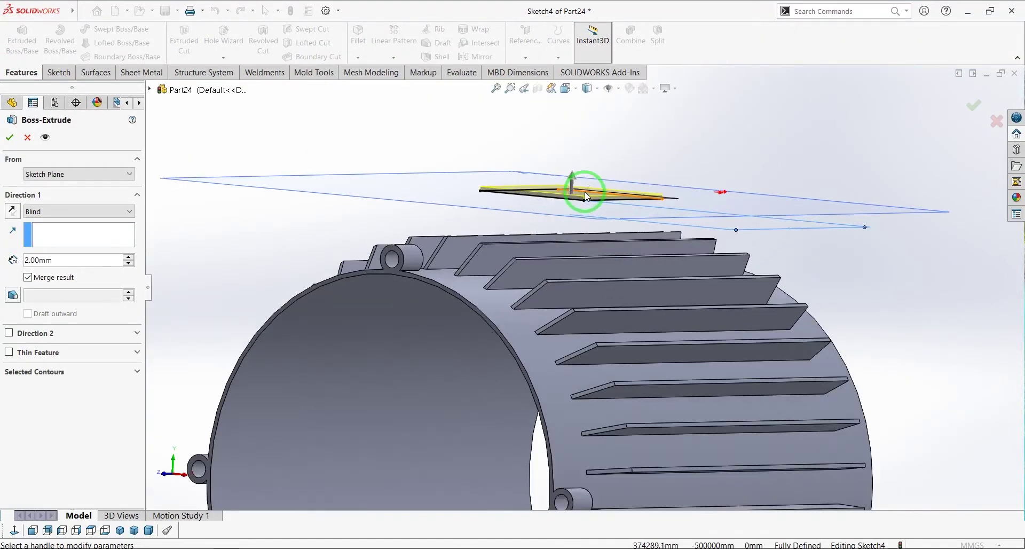
pyautogui.moveTo(519, 247); pyautogui.dragTo(521, 275, button='middle')
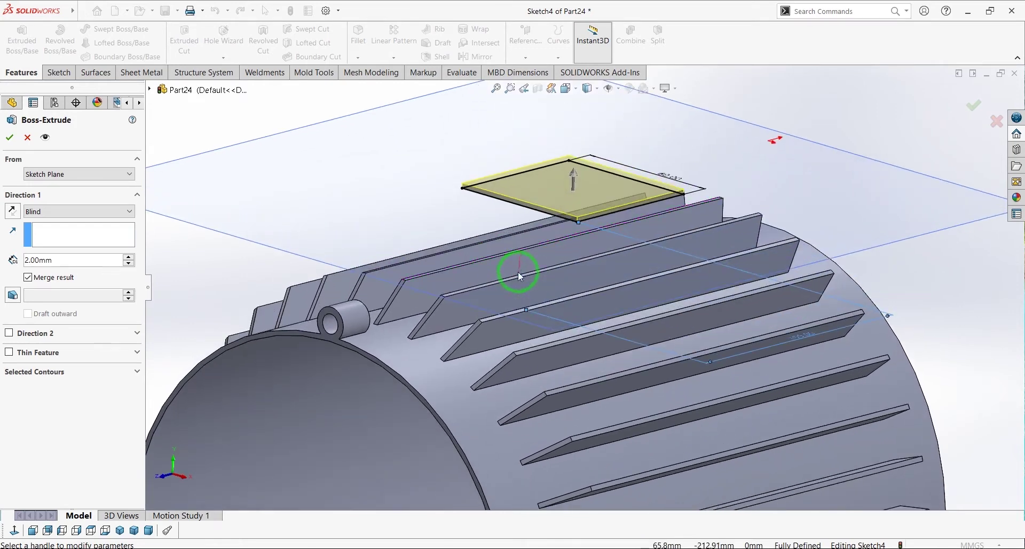
pyautogui.click(12, 211)
pyautogui.click(52, 214)
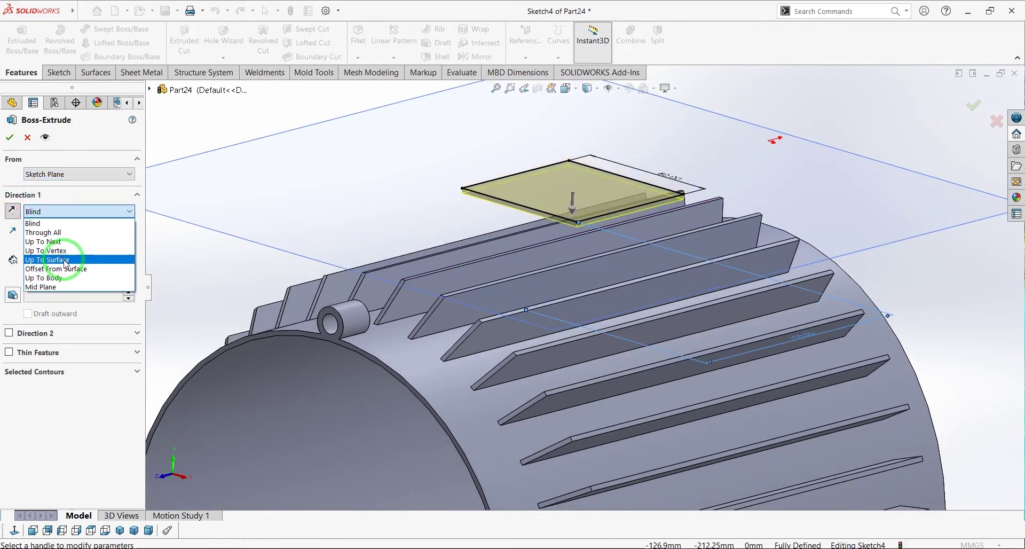
pyautogui.click(54, 241)
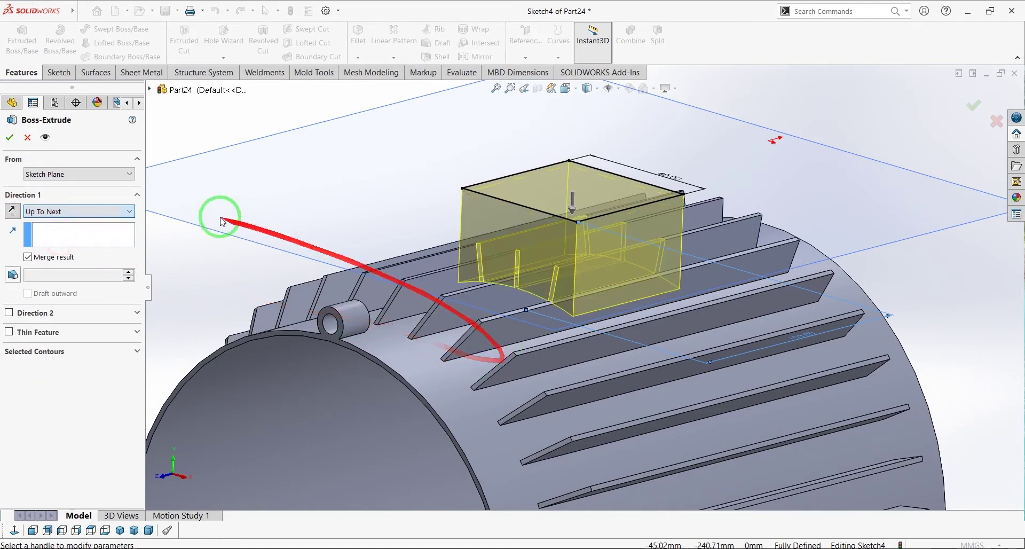
pyautogui.click(9, 137)
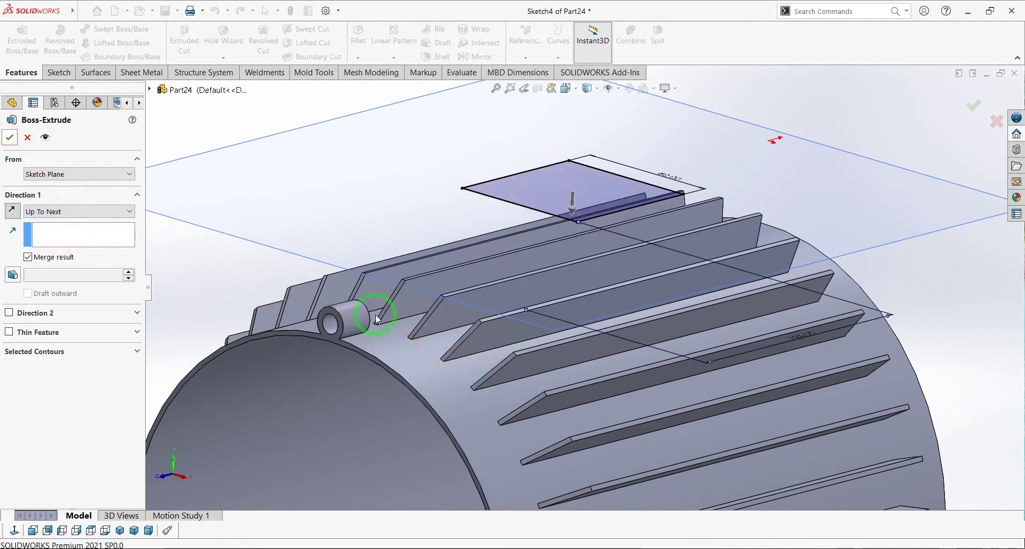
# Start a sketch on the square block's top face and offset its outline 2 mm inward.
pyautogui.moveTo(476, 350); pyautogui.dragTo(508, 295, button='middle')
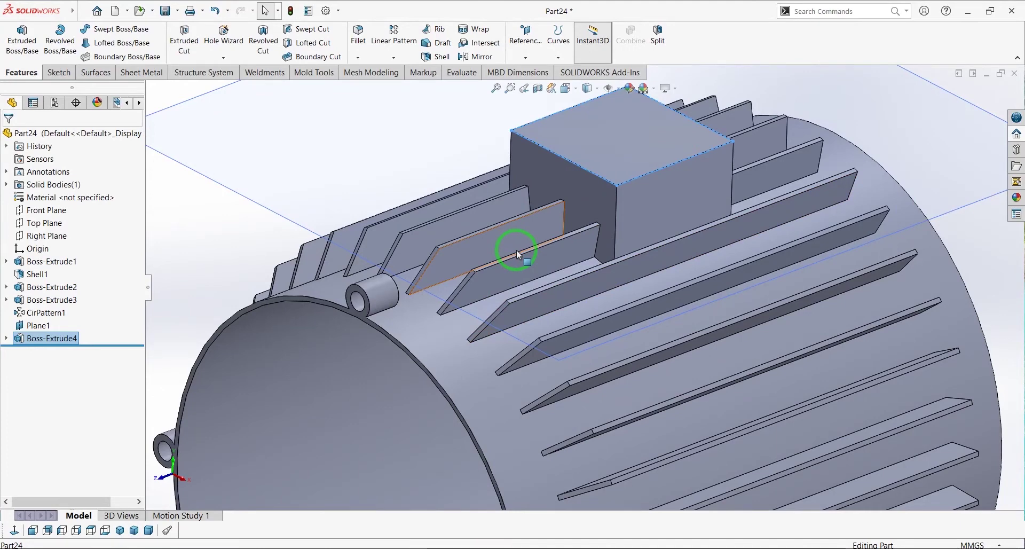
pyautogui.rightClick(639, 130)
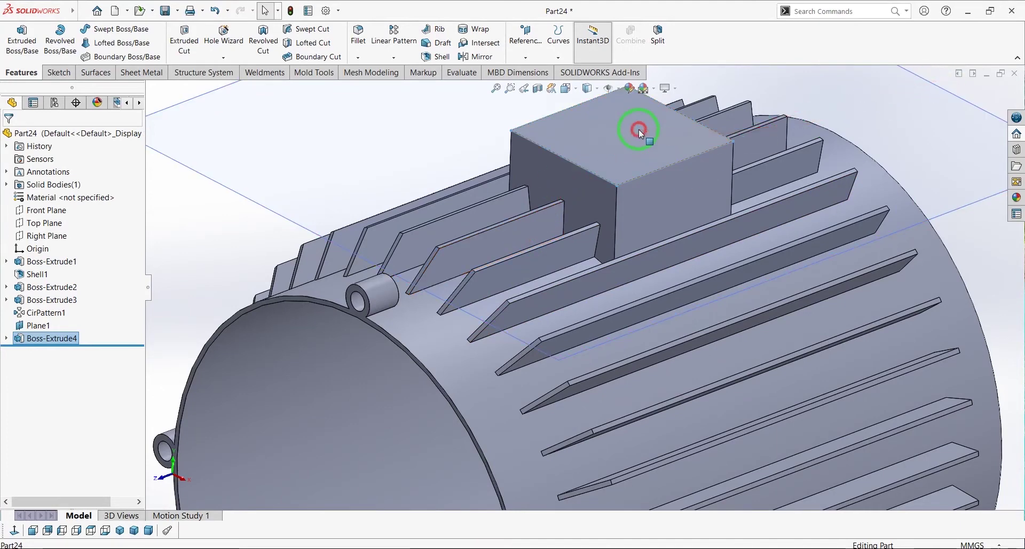
pyautogui.click(686, 99)
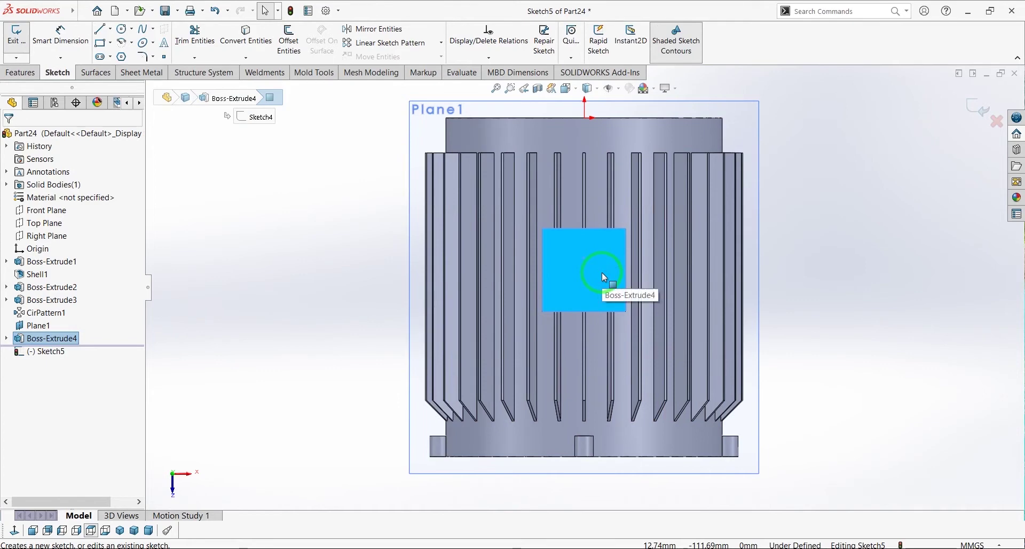
pyautogui.scroll(-5, 602, 274)
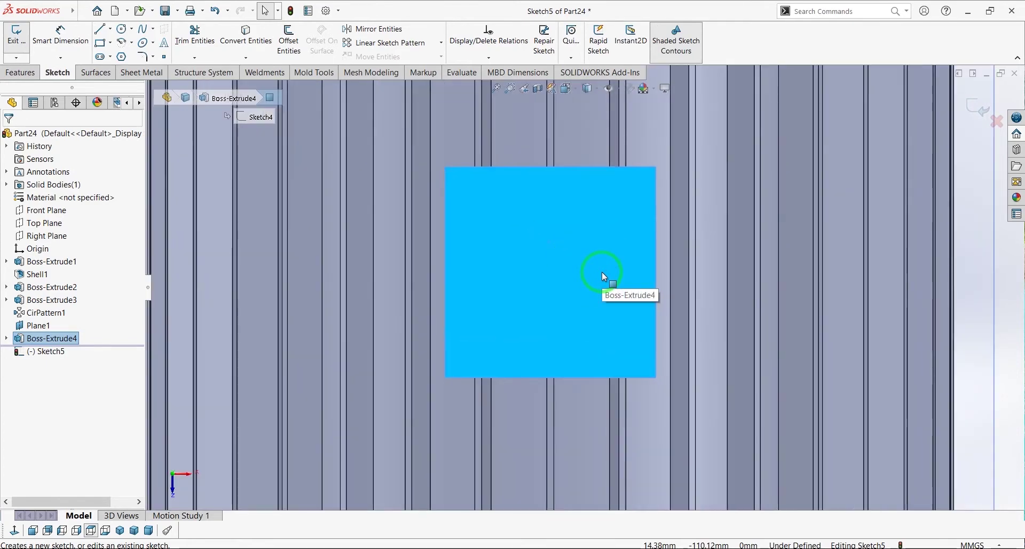
pyautogui.scroll(-1, 599, 270)
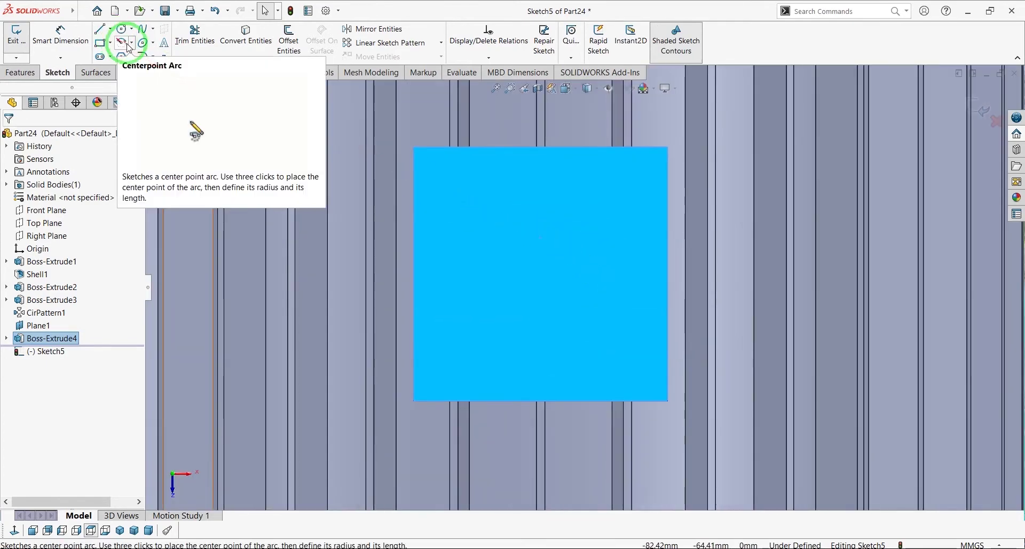
pyautogui.click(289, 40)
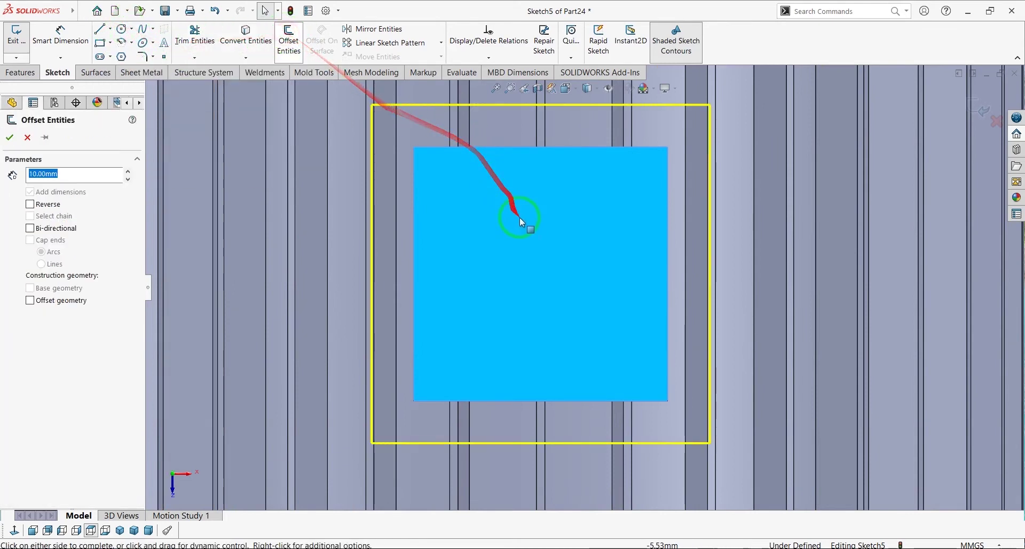
pyautogui.click(30, 204)
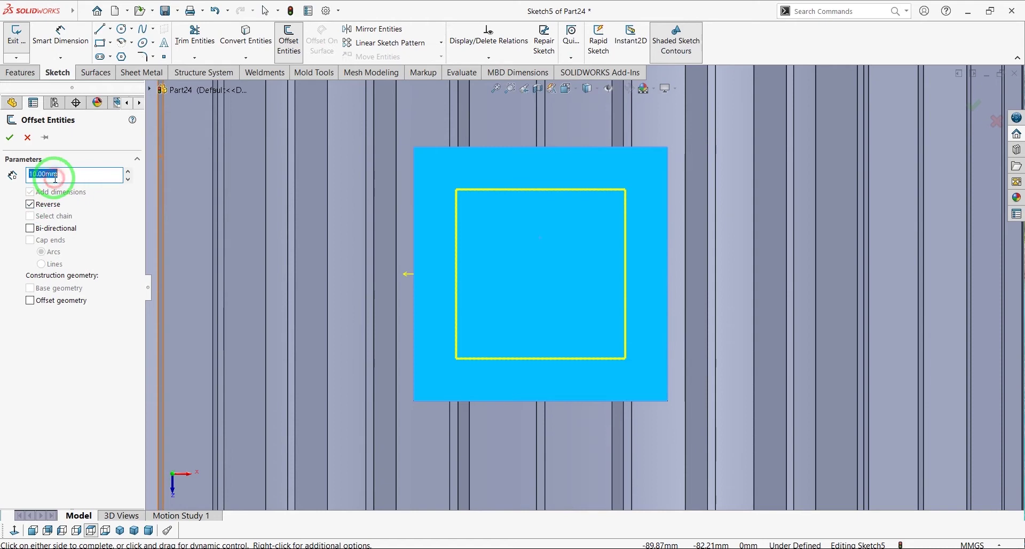
pyautogui.write('2')
pyautogui.press('Return')
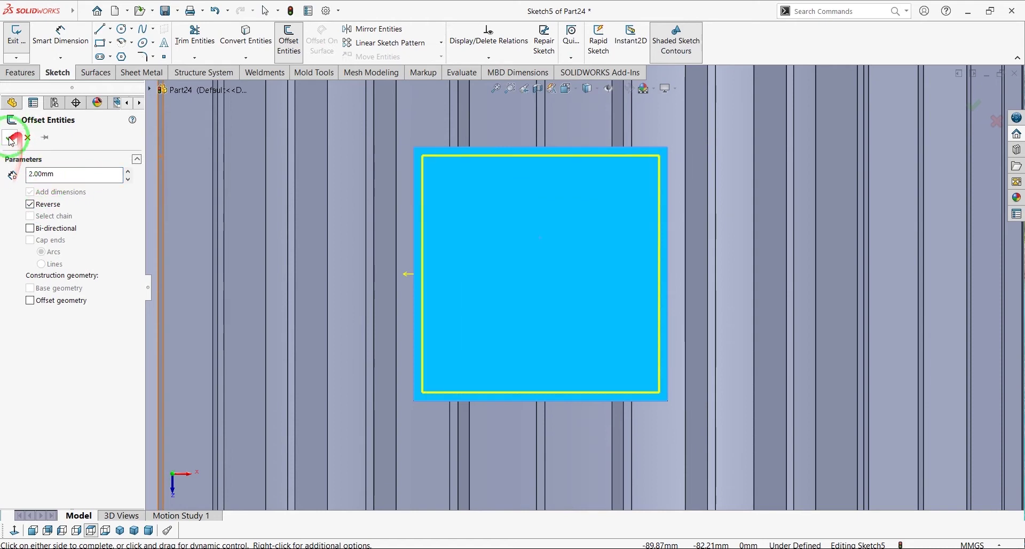
pyautogui.click(10, 140)
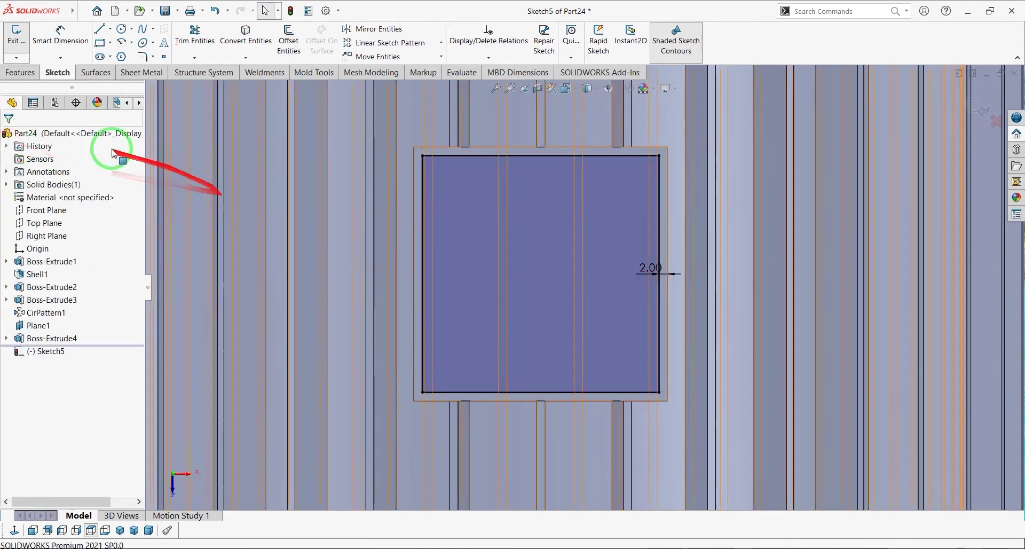
# Cut the offset square 30 mm deep into the block with a blind Extruded Cut.
pyautogui.click(20, 73)
pyautogui.click(184, 38)
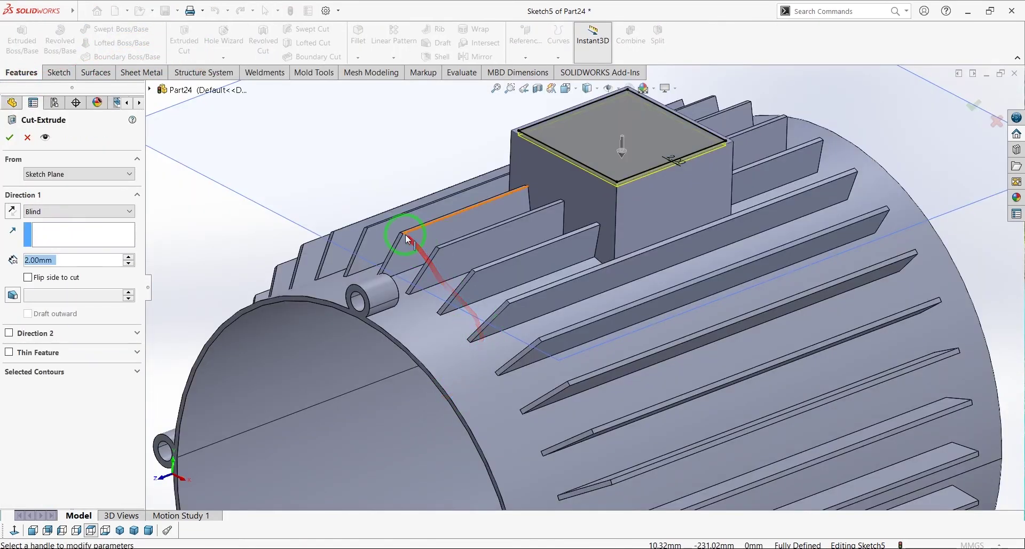
pyautogui.click(52, 259)
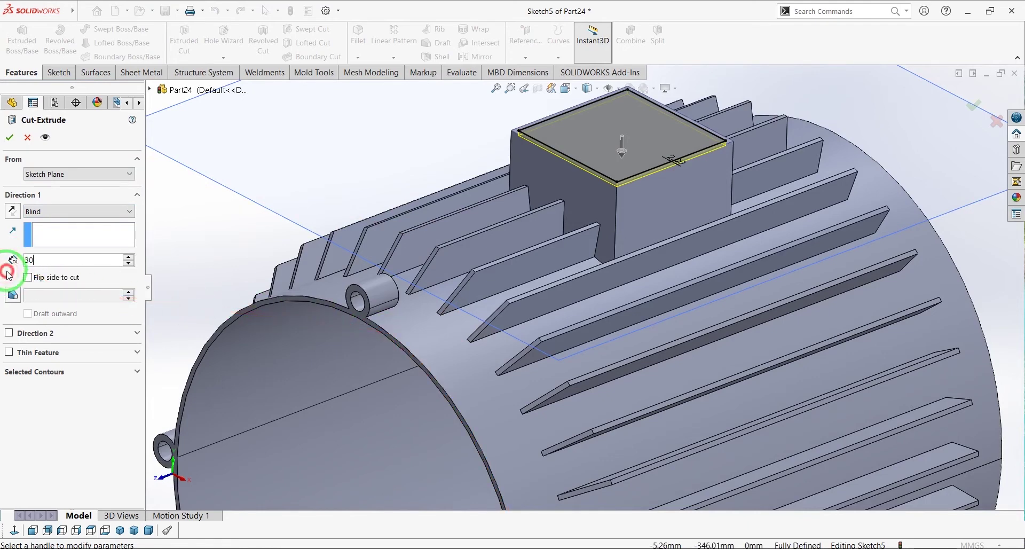
pyautogui.write('30')
pyautogui.moveTo(515, 327); pyautogui.dragTo(3, 173, button='middle')
pyautogui.click(9, 136)
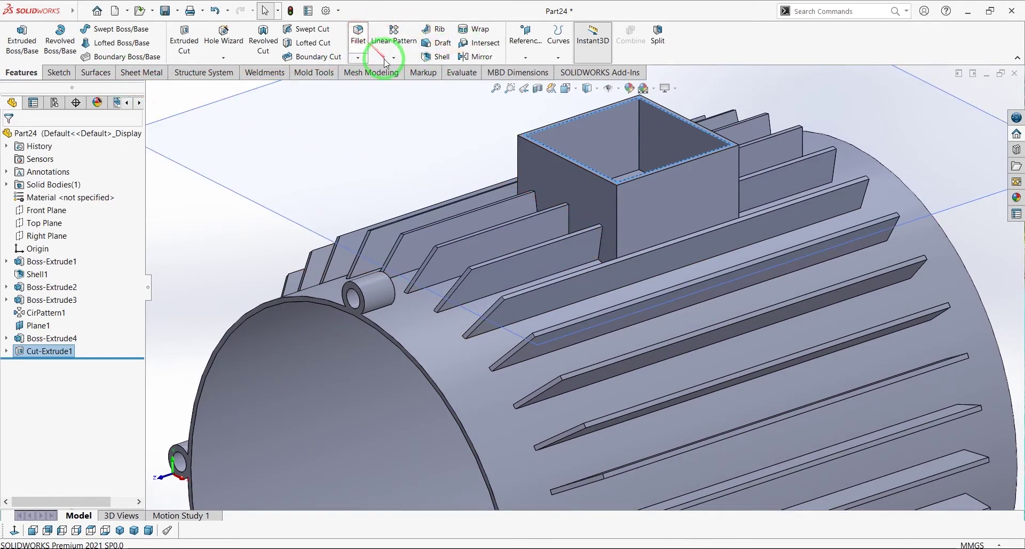
# Fillet the four outer vertical corner edges of the square box with a 2 mm radius.
pyautogui.click(616, 196)
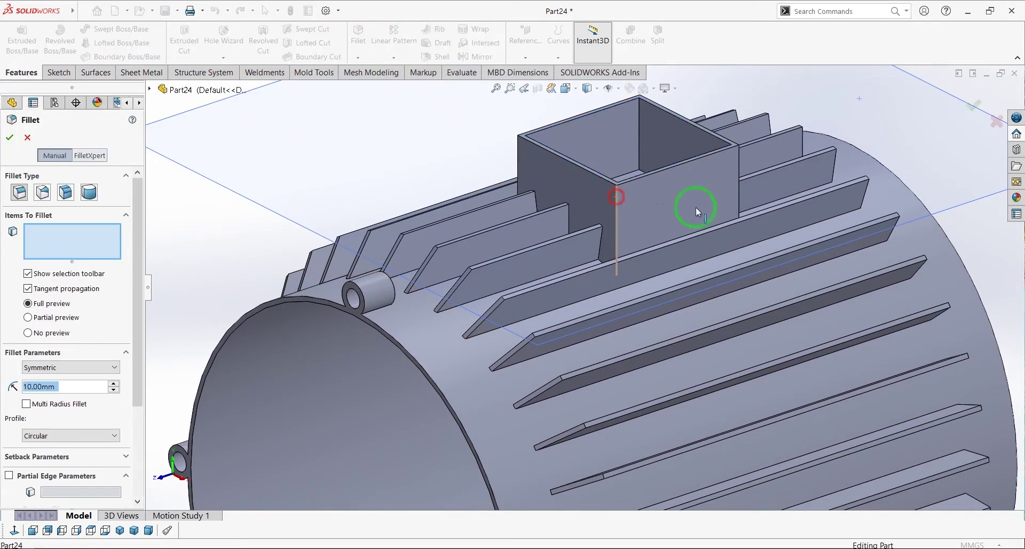
pyautogui.moveTo(714, 184); pyautogui.dragTo(688, 207, button='middle')
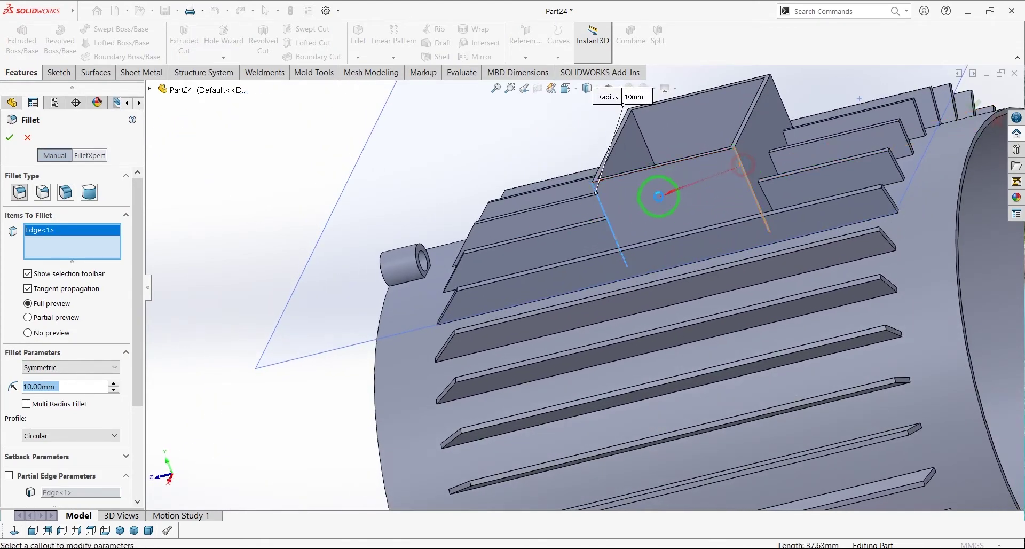
pyautogui.click(654, 171)
pyautogui.moveTo(654, 171); pyautogui.dragTo(754, 193, button='middle')
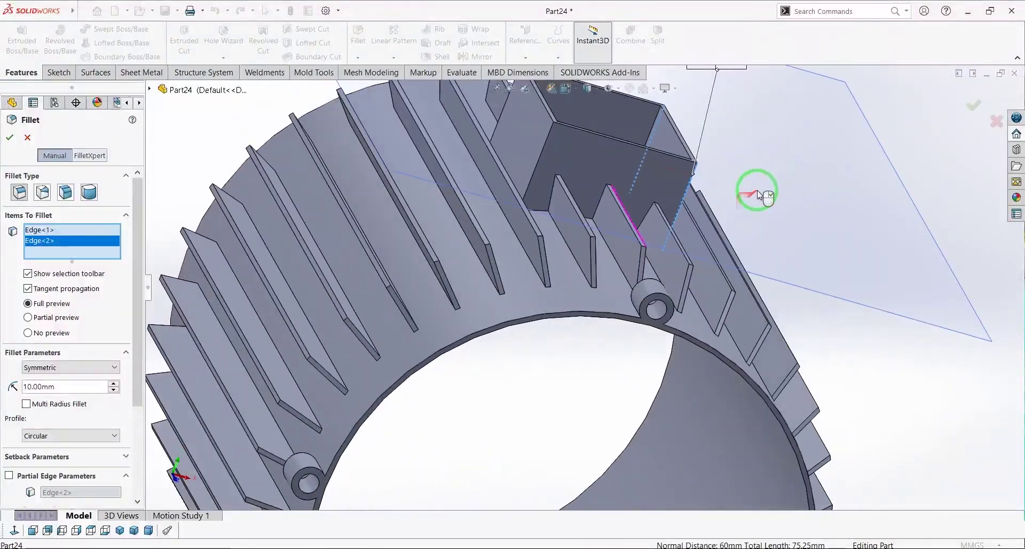
pyautogui.click(545, 146)
pyautogui.moveTo(540, 130); pyautogui.dragTo(163, 223, button='middle')
pyautogui.click(486, 101)
pyautogui.doubleClick(41, 405)
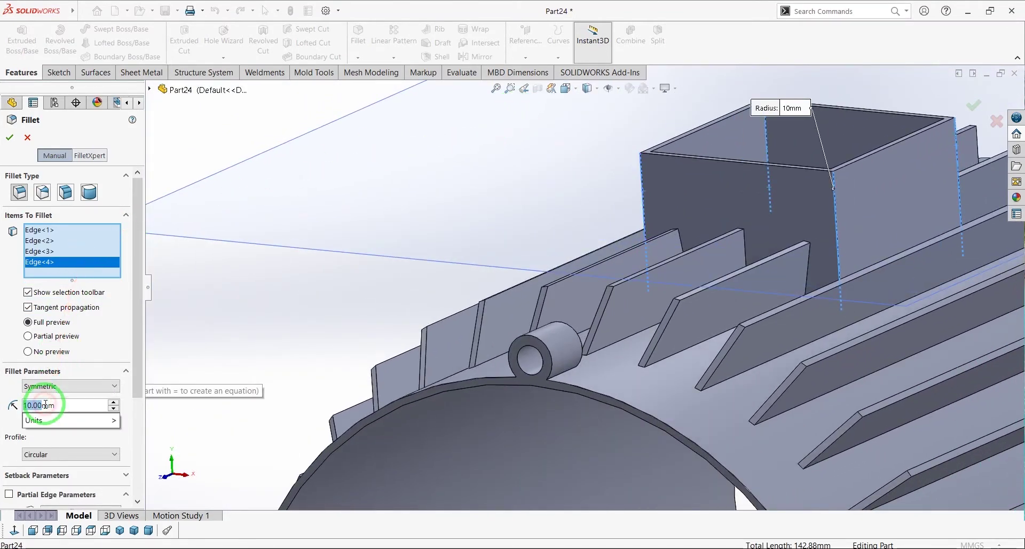
pyautogui.write('2')
pyautogui.click(5, 406)
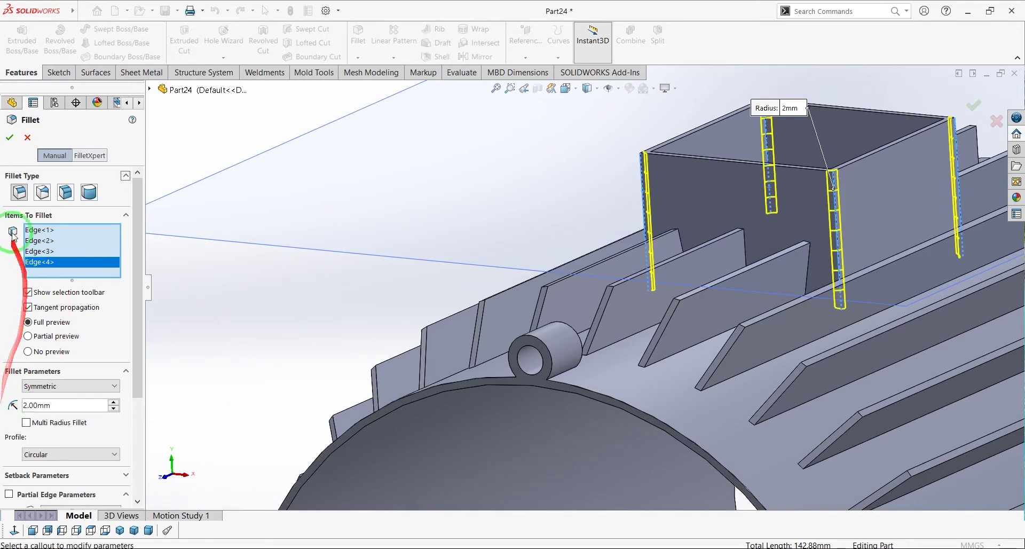
pyautogui.click(10, 137)
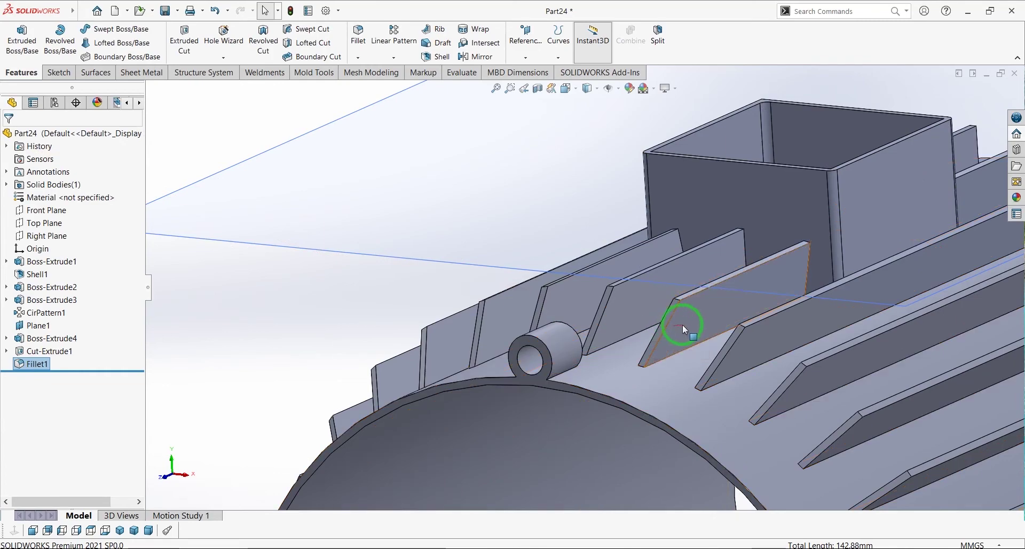
pyautogui.scroll(5, 684, 325)
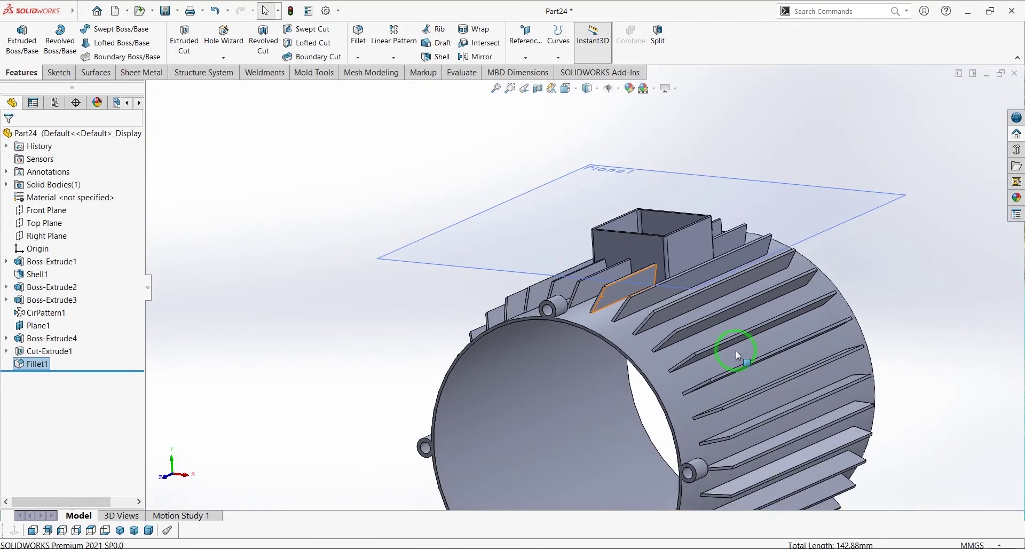
pyautogui.scroll(3, 736, 351)
pyautogui.scroll(-5, 734, 425)
pyautogui.moveTo(625, 283); pyautogui.dragTo(605, 292, button='middle')
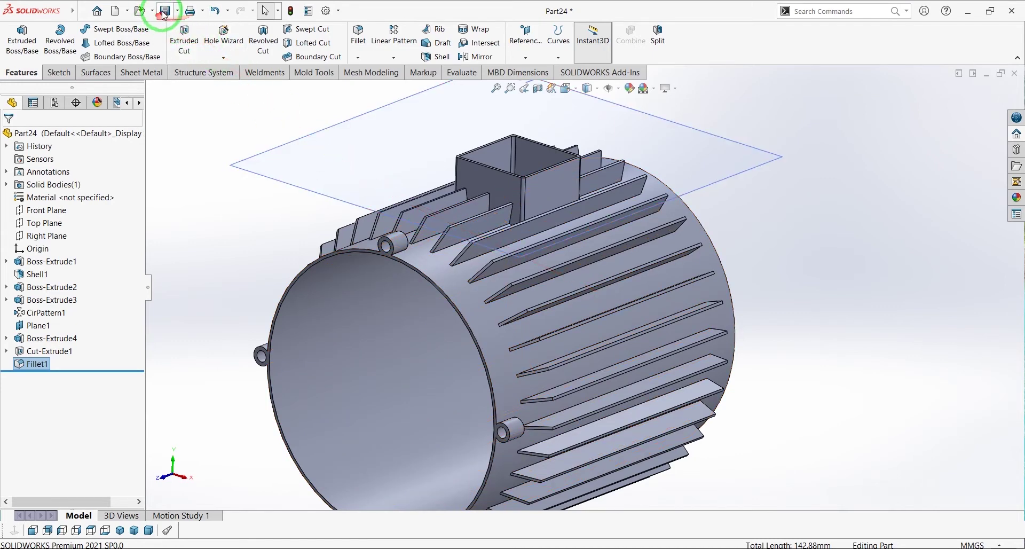
# Save the part to the Desktop as cover1, keeping the existing cover file, and close the document.
pyautogui.moveTo(164, 15); pyautogui.dragTo(274, 157)
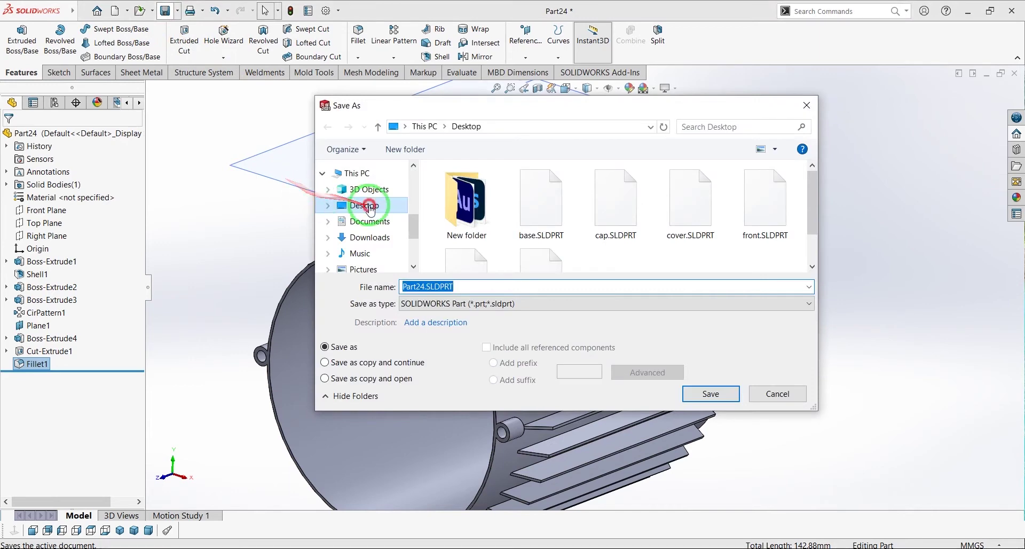
pyautogui.click(366, 208)
pyautogui.click(466, 289)
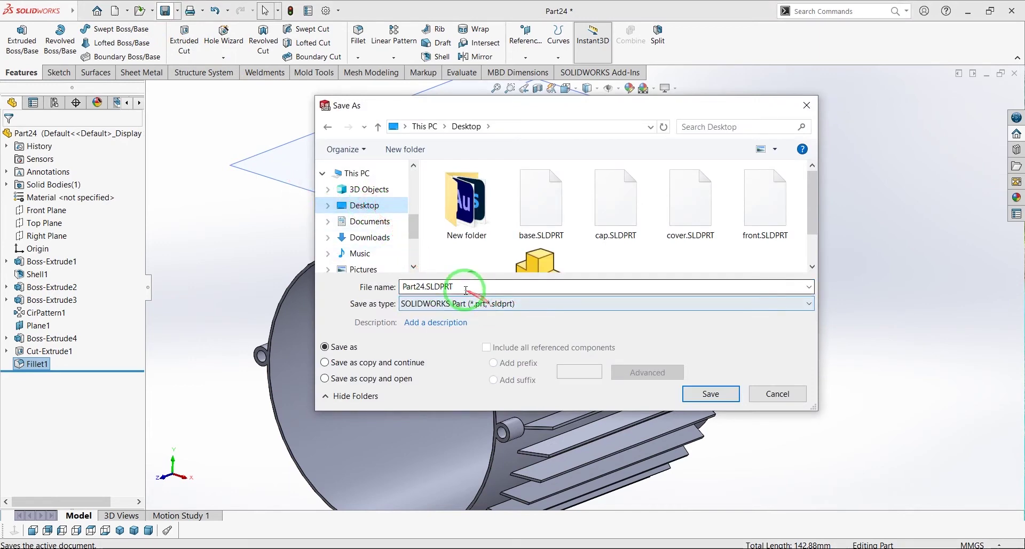
pyautogui.doubleClick(427, 288)
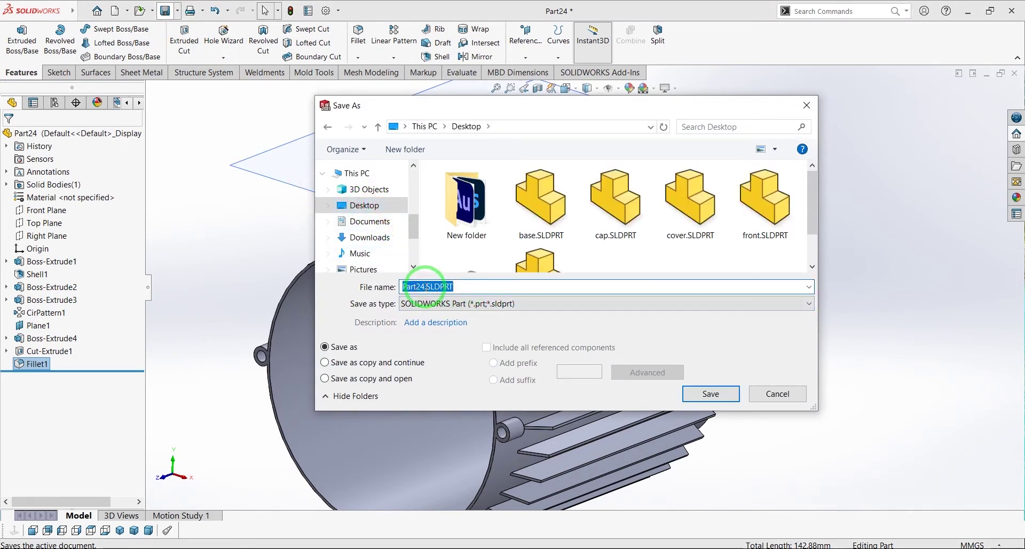
pyautogui.write('cov')
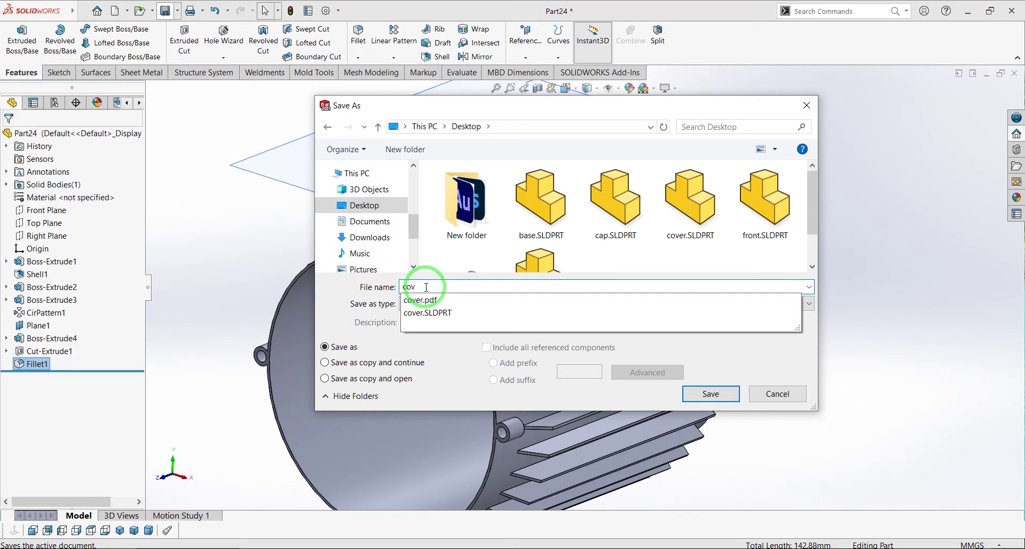
pyautogui.write('er')
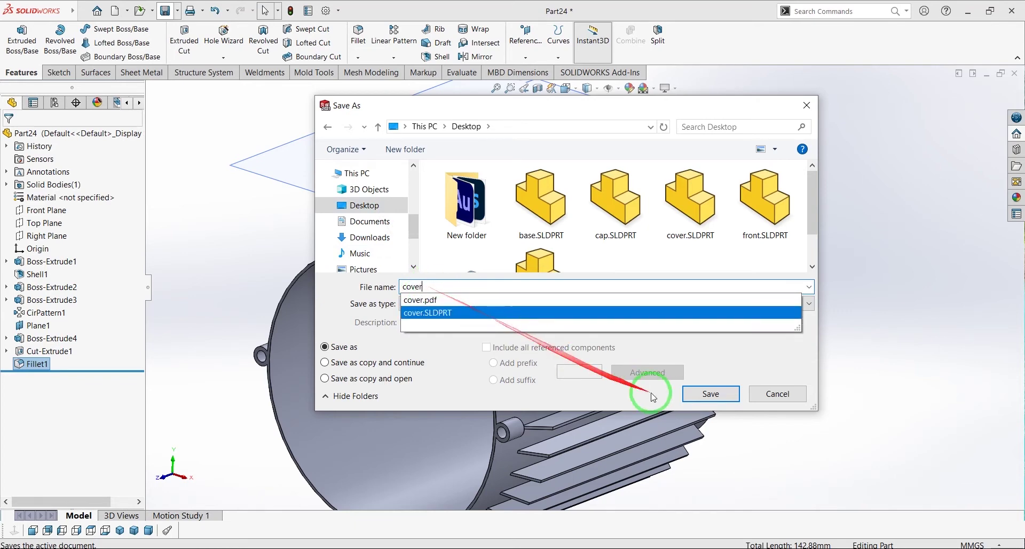
pyautogui.click(704, 395)
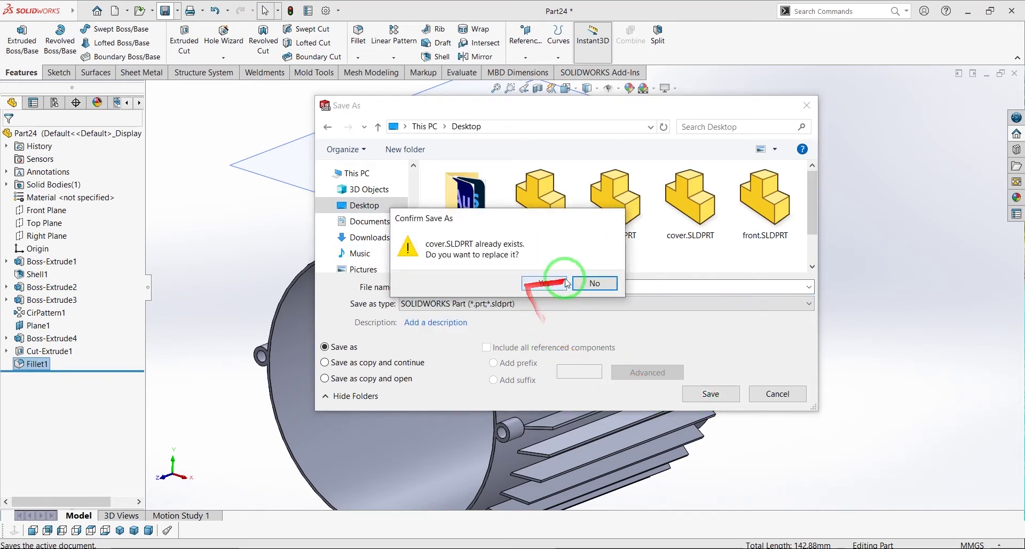
pyautogui.click(592, 283)
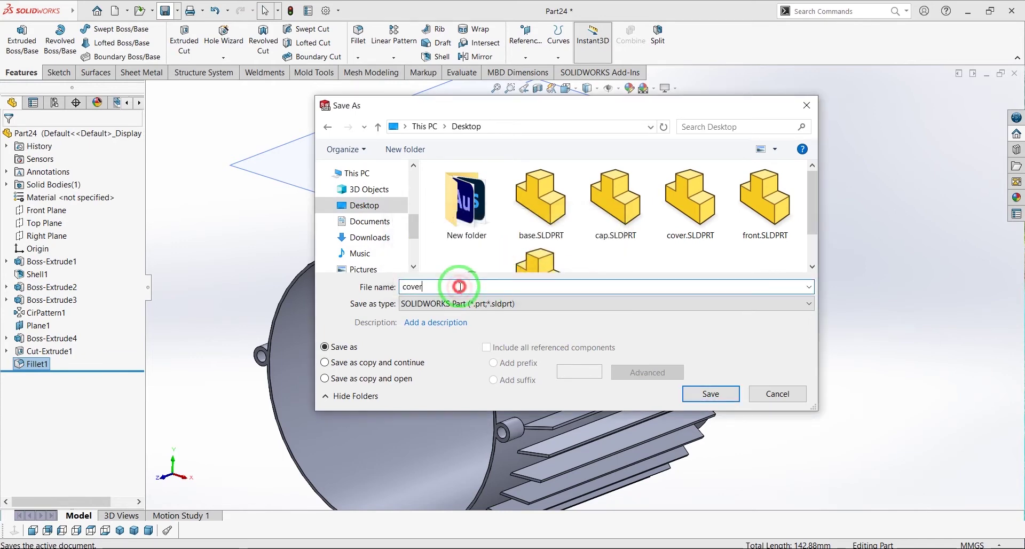
pyautogui.click(710, 392)
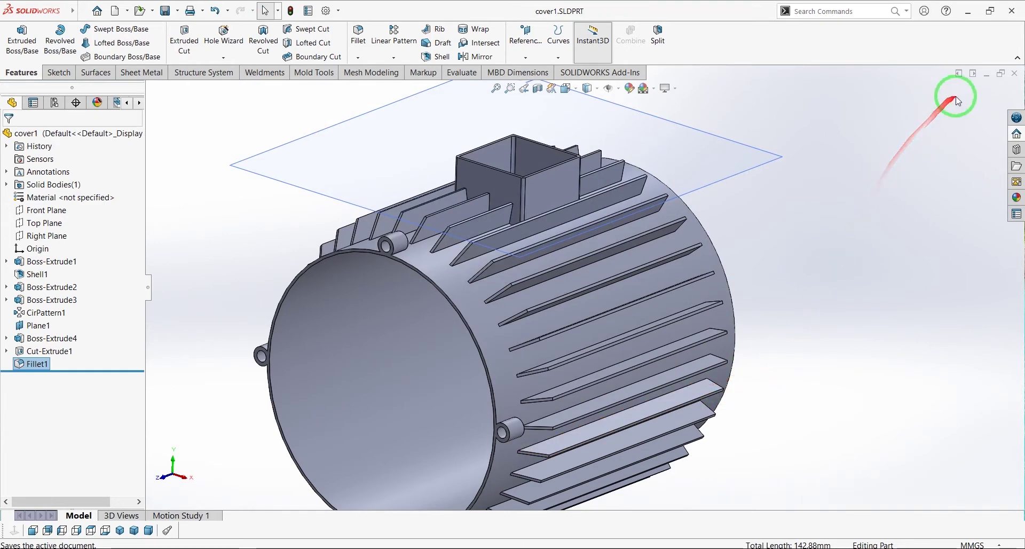
pyautogui.hotkey('ctrl', 'w')
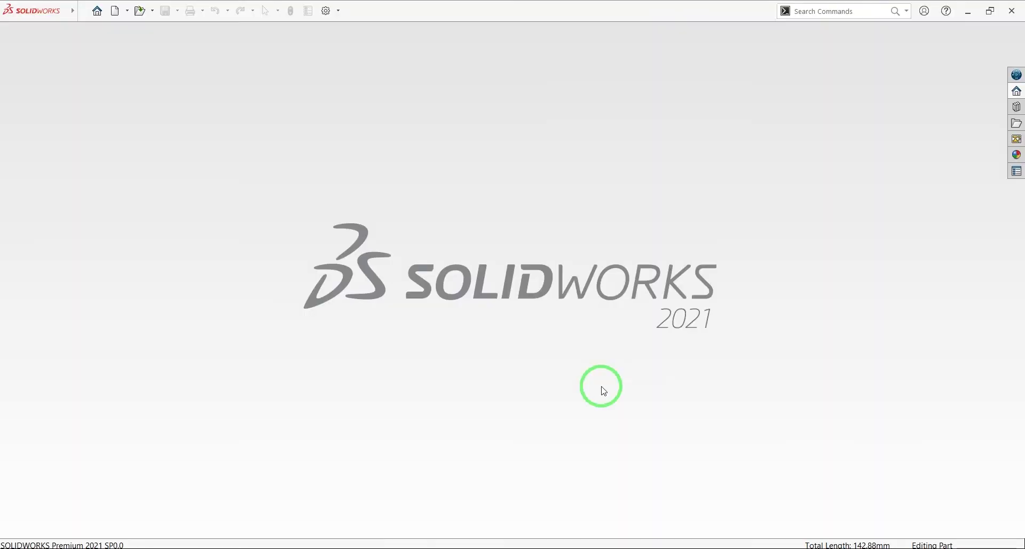
# Create a new part and sketch a circle of about 47.7 mm radius centred on the origin on the Front Plane.
pyautogui.click(116, 11)
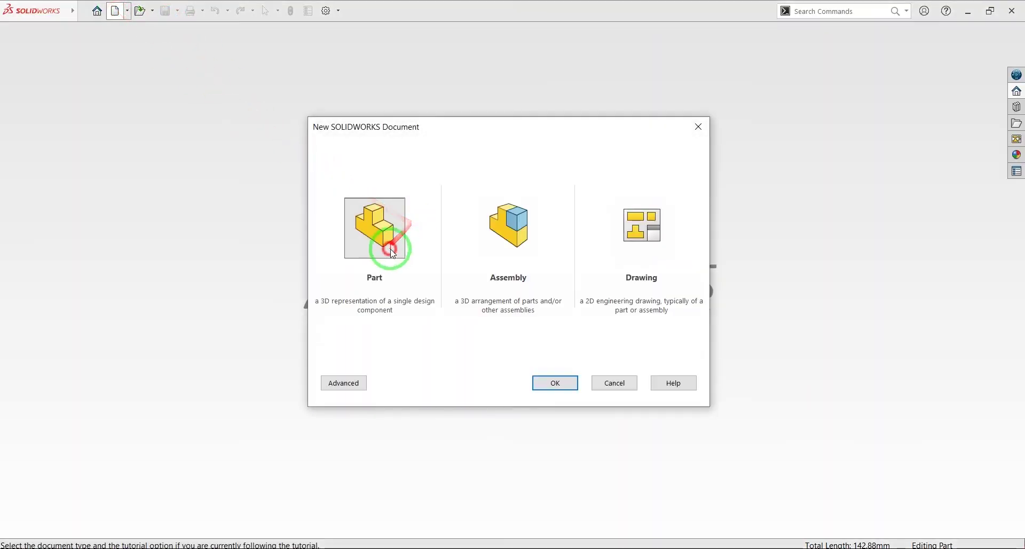
pyautogui.click(555, 376)
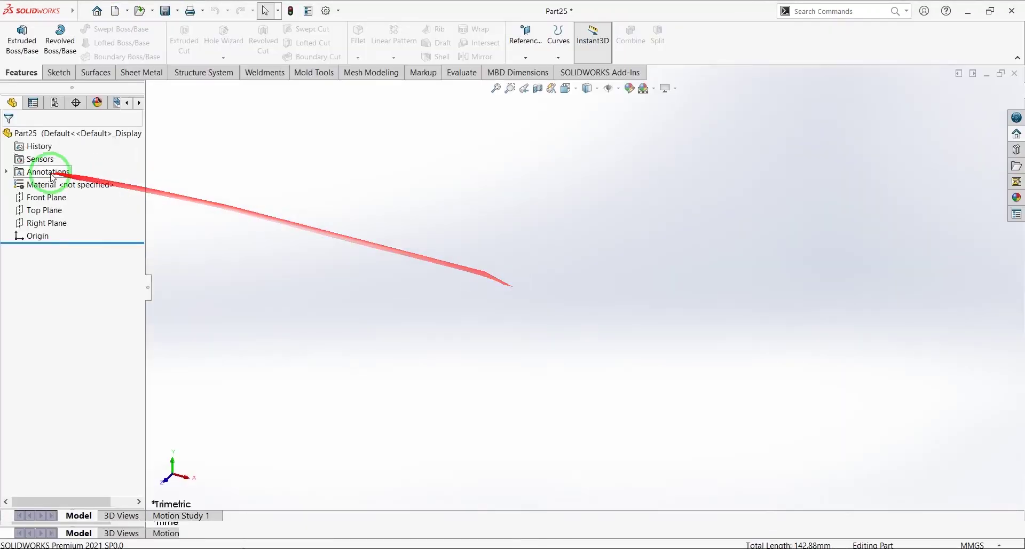
pyautogui.click(45, 198)
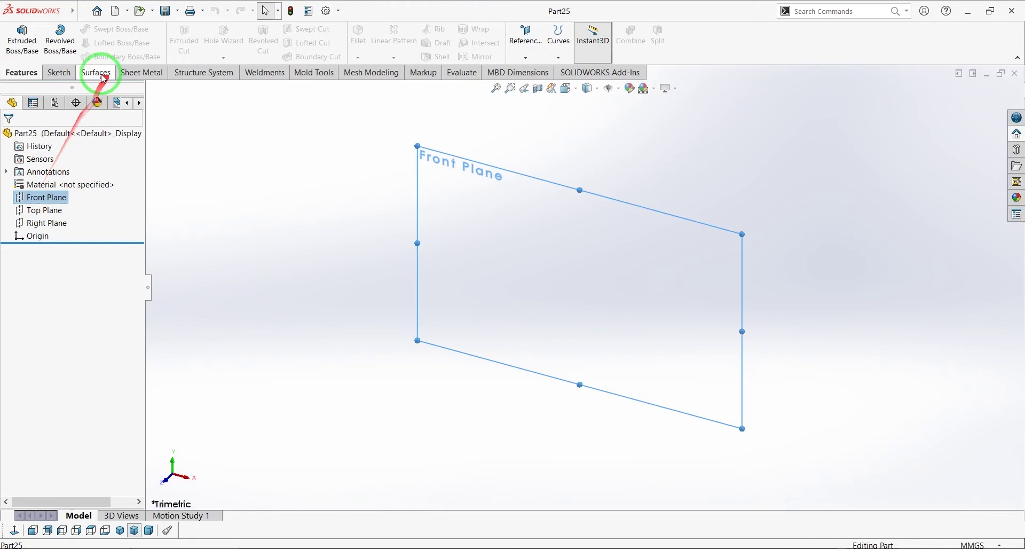
pyautogui.click(59, 73)
pyautogui.click(122, 30)
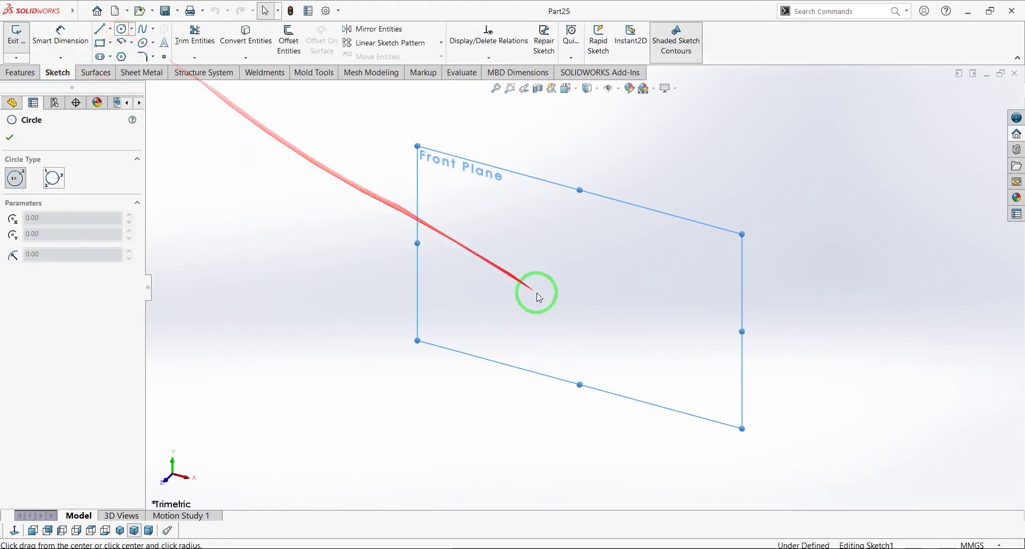
pyautogui.click(581, 287)
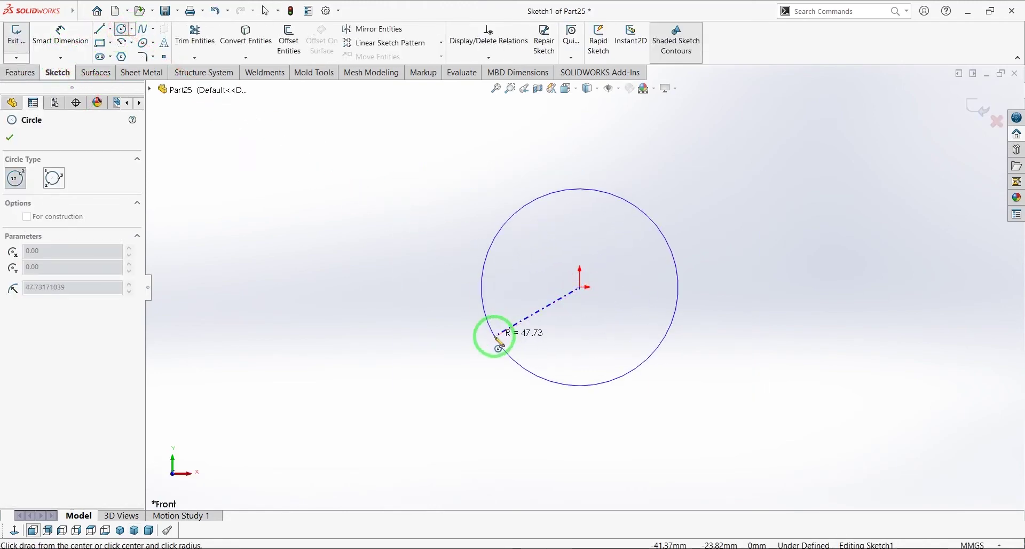
pyautogui.click(495, 337)
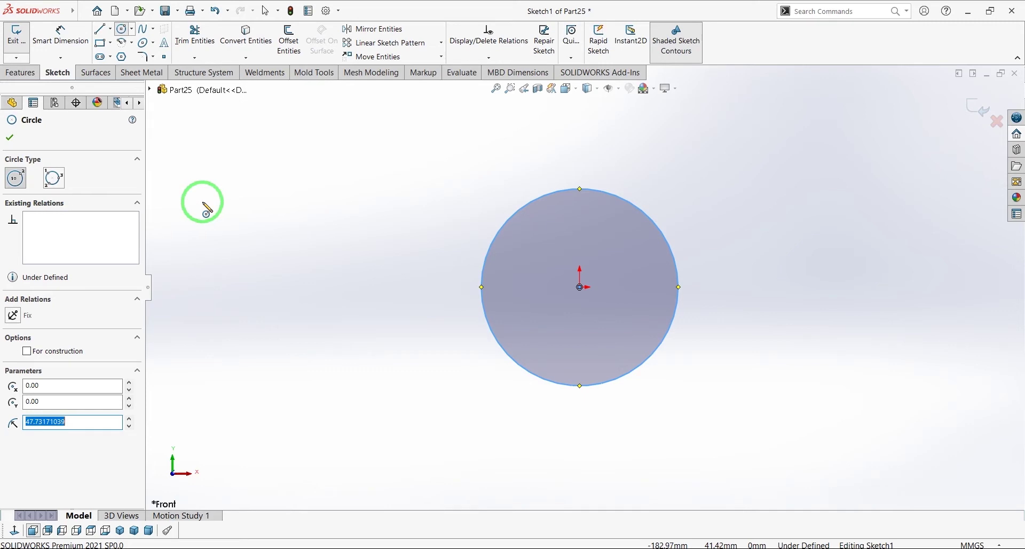
# Dimension the circle's diameter as 230.01 mm.
pyautogui.click(61, 35)
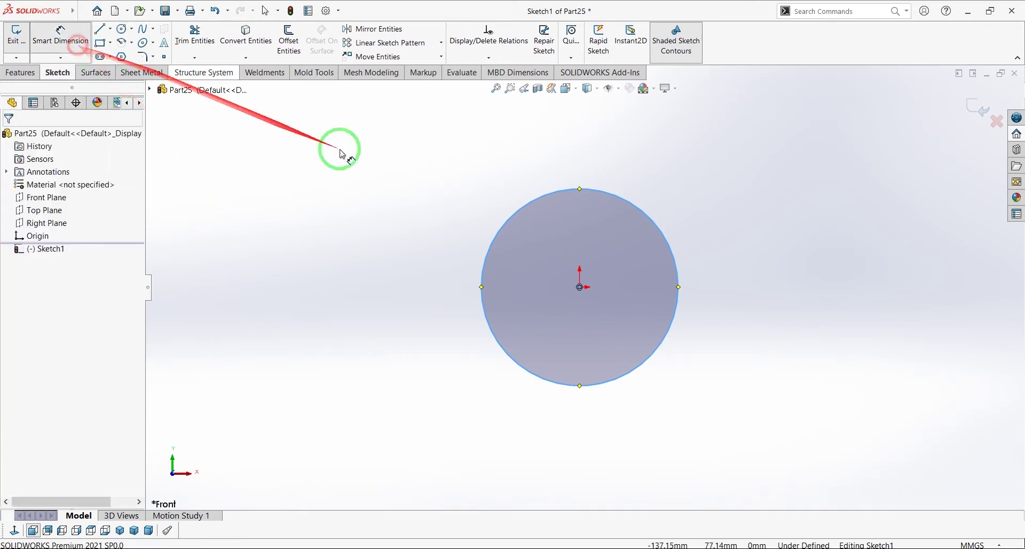
pyautogui.click(487, 248)
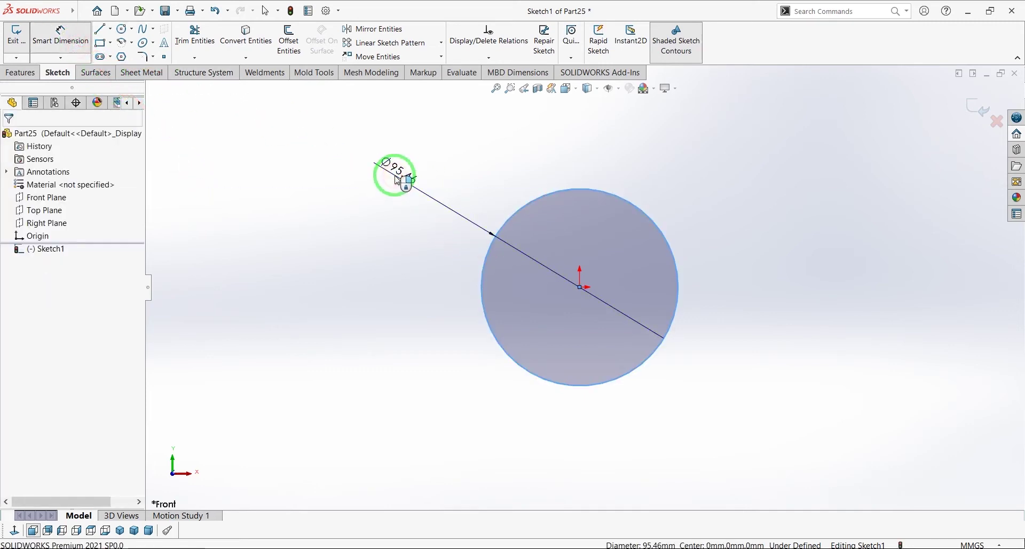
pyautogui.click(398, 180)
pyautogui.write('230')
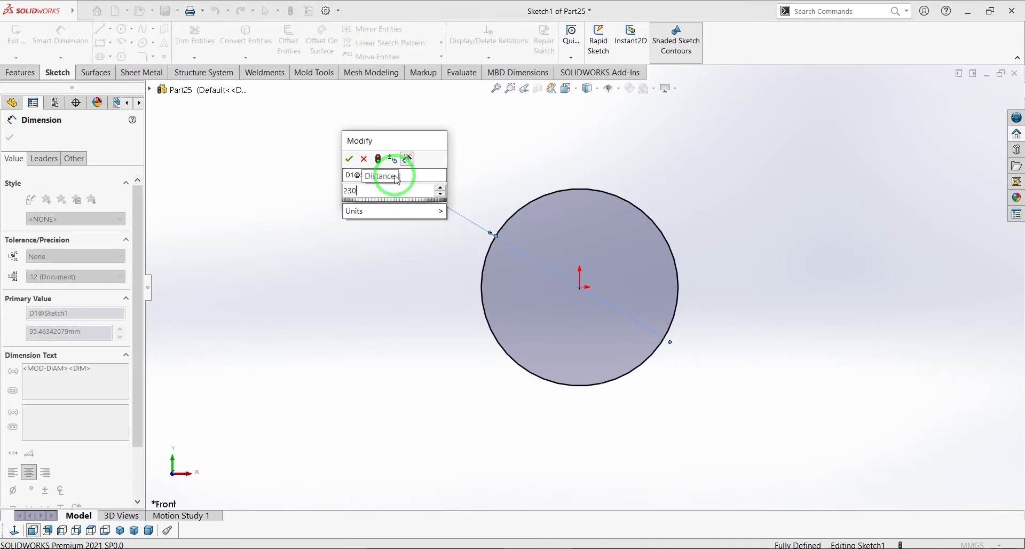
pyautogui.write('.01')
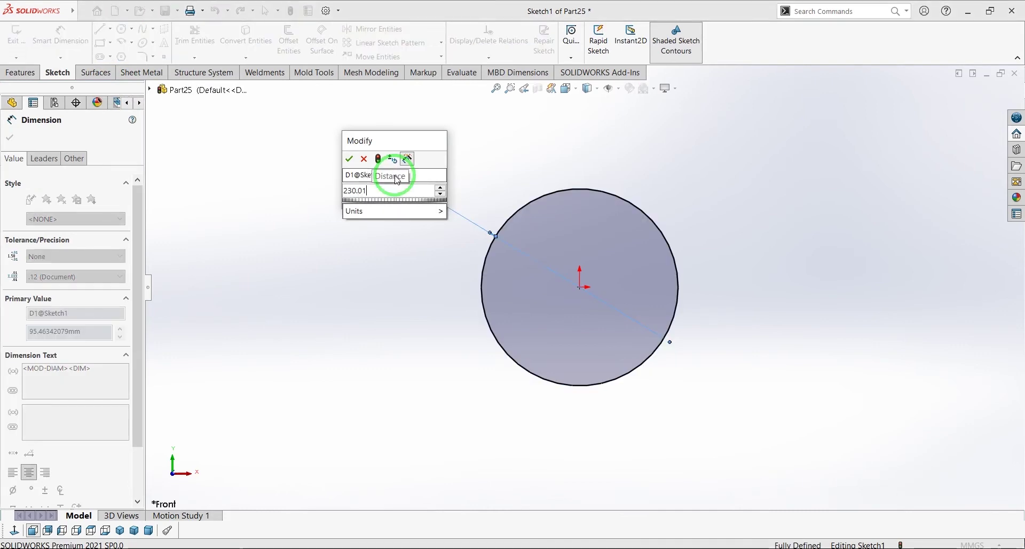
pyautogui.click(348, 158)
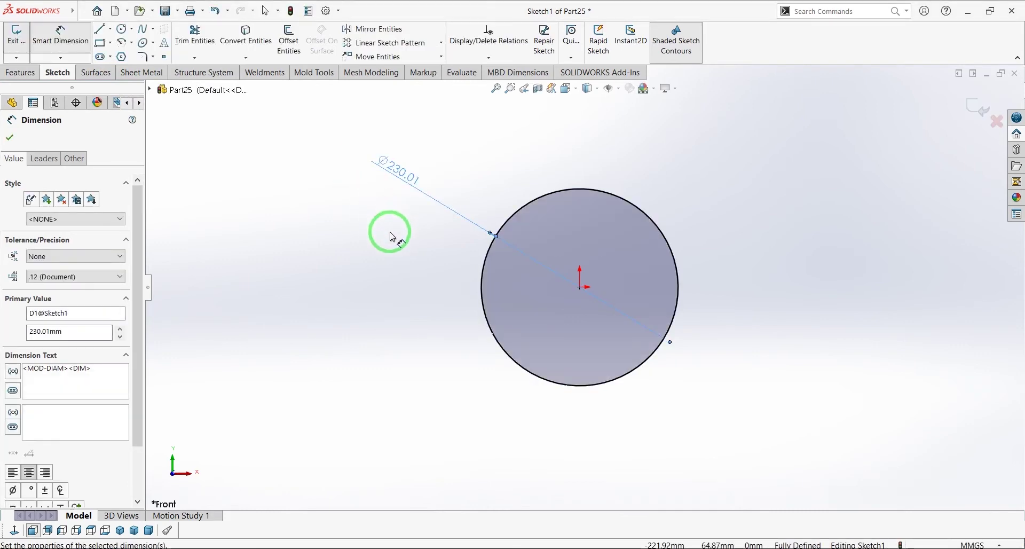
pyautogui.click(572, 295)
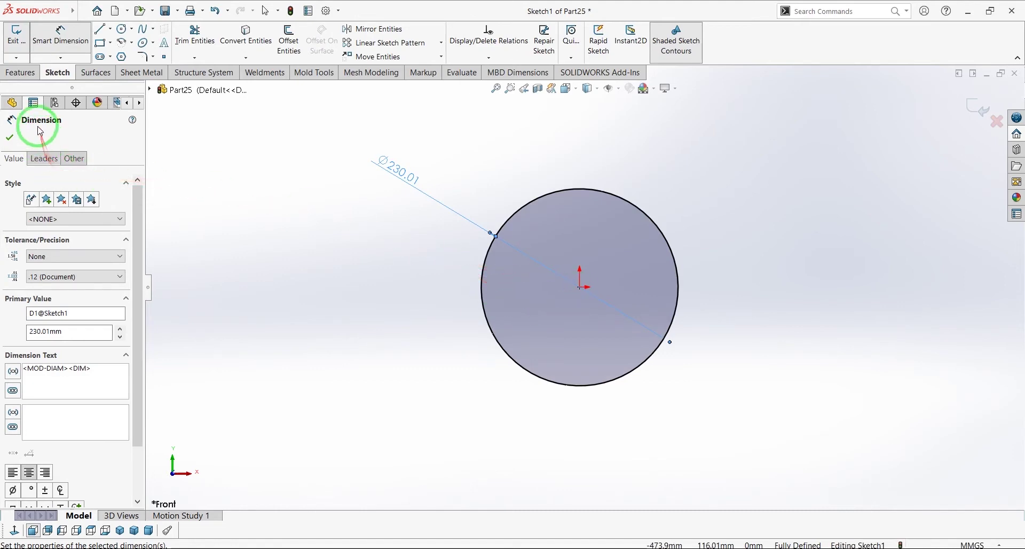
# Extrude the circle 103 mm as a blind boss from the sketch plane.
pyautogui.click(28, 74)
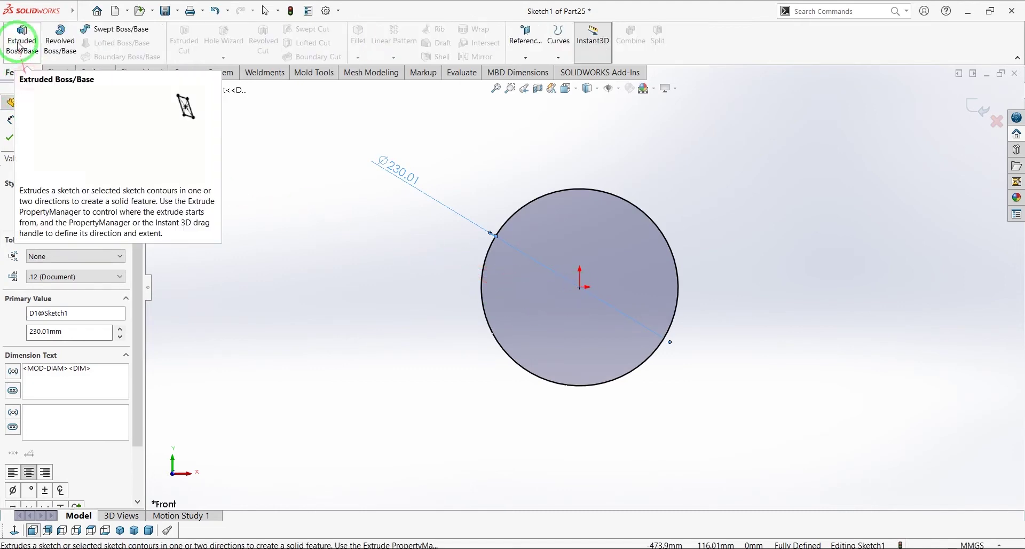
pyautogui.click(21, 37)
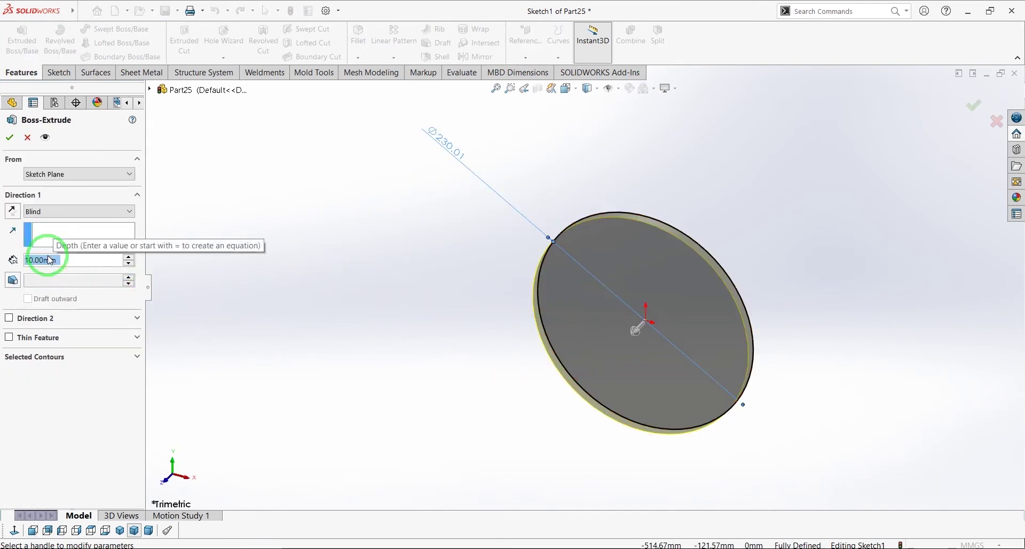
pyautogui.write('1')
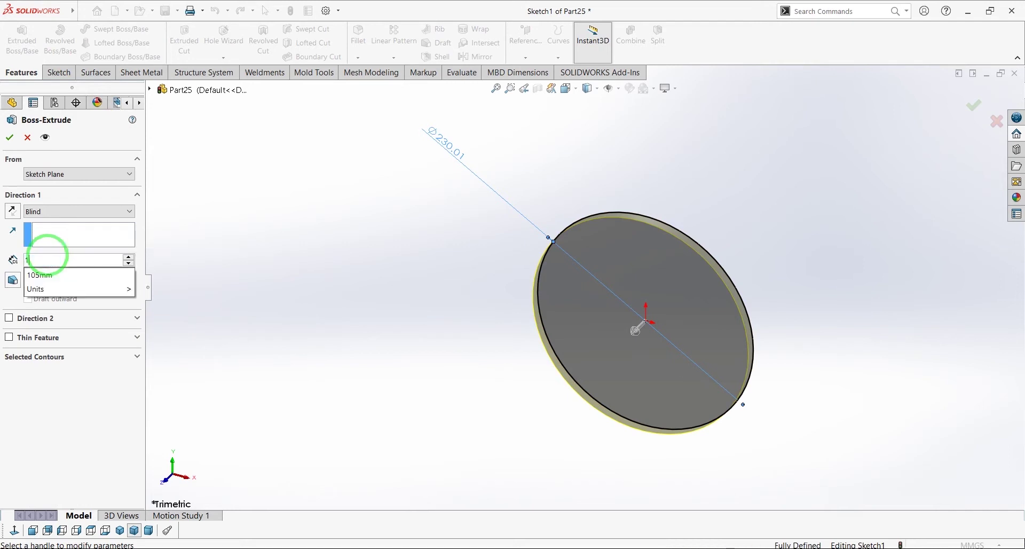
pyautogui.write('03')
pyautogui.press('Return')
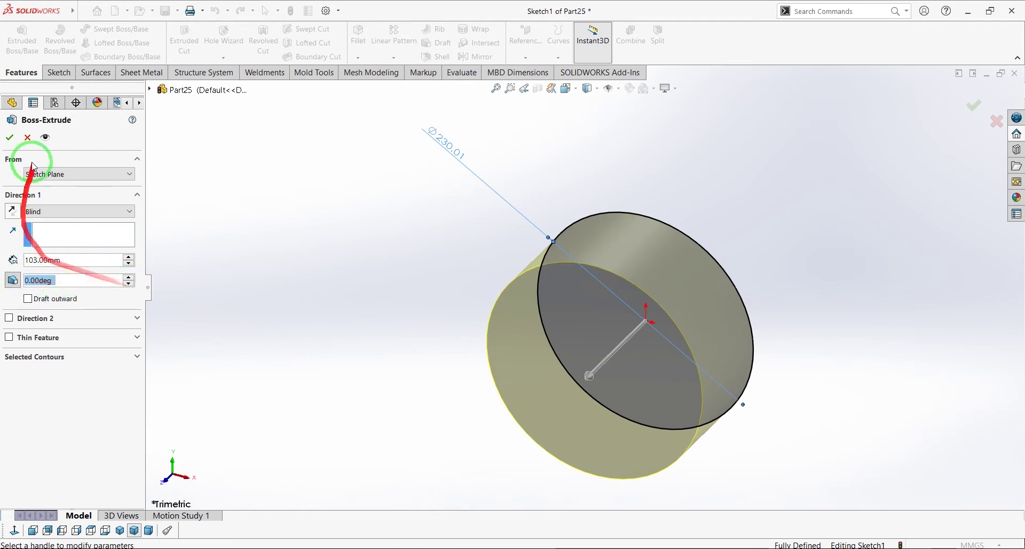
pyautogui.click(10, 137)
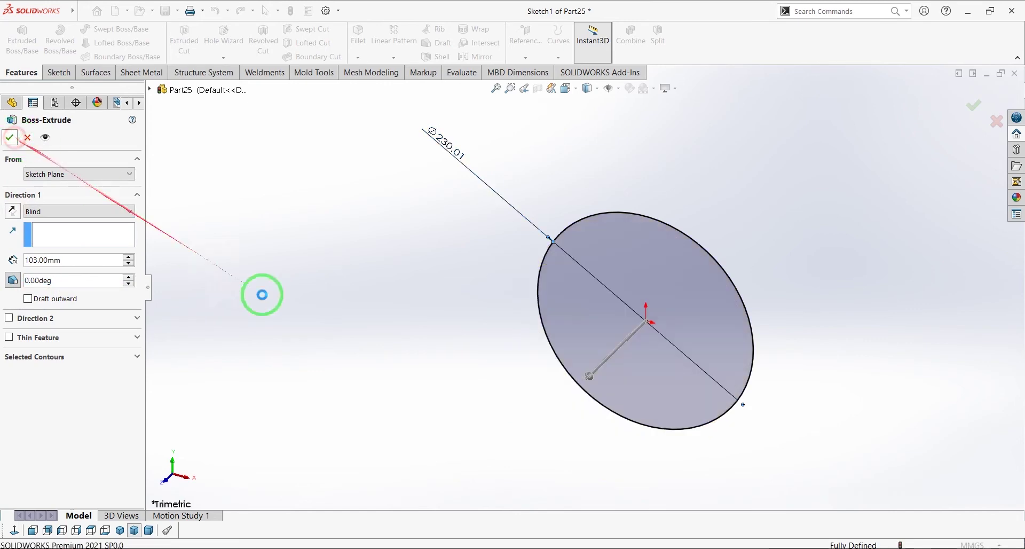
# Chamfer the disc's rear circular edge with an asymmetric Distance Distance chamfer of 40 mm by 30 mm.
pyautogui.moveTo(607, 409); pyautogui.dragTo(674, 424, button='middle')
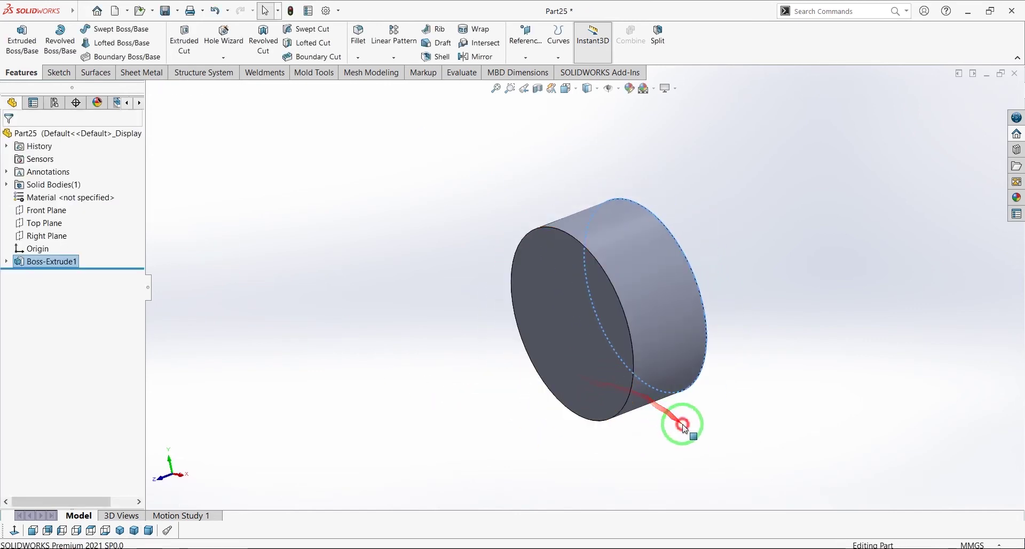
pyautogui.click(134, 530)
pyautogui.moveTo(592, 368); pyautogui.dragTo(428, 216, button='middle')
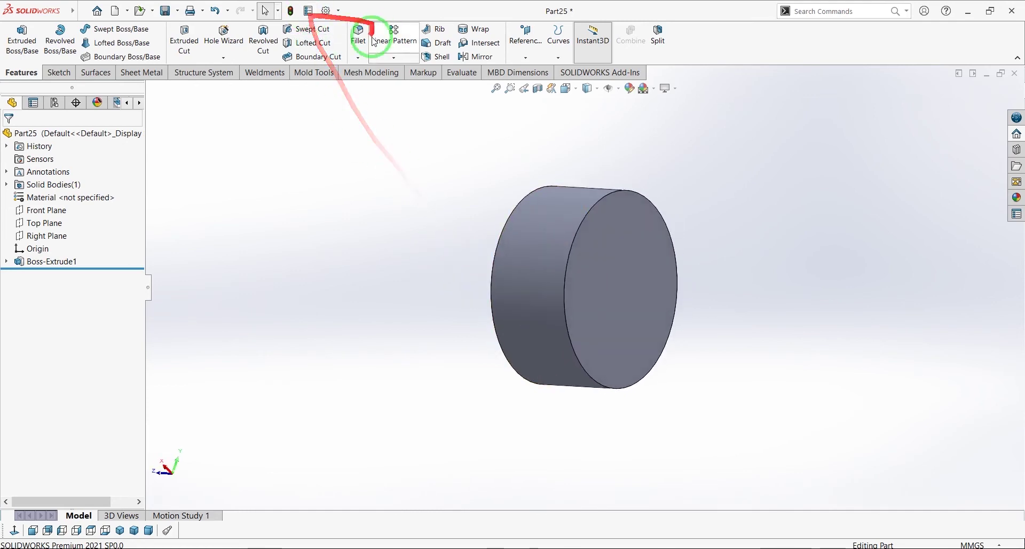
pyautogui.click(358, 57)
pyautogui.click(368, 85)
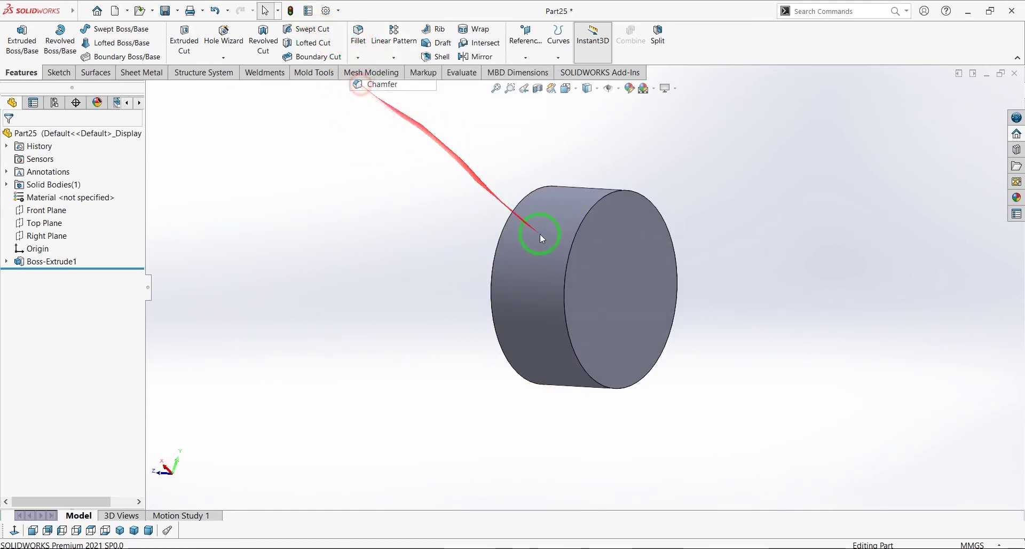
pyautogui.click(565, 286)
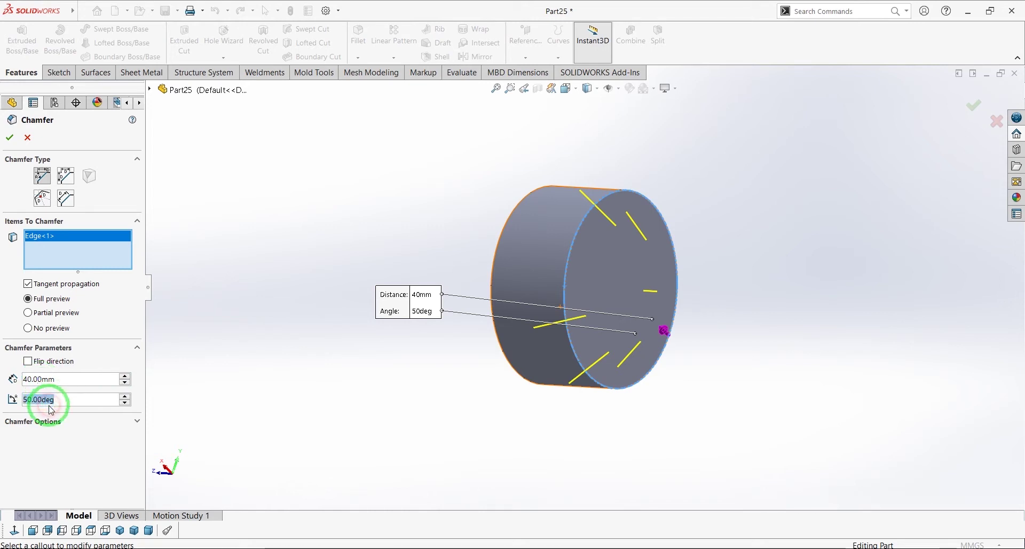
pyautogui.write('30')
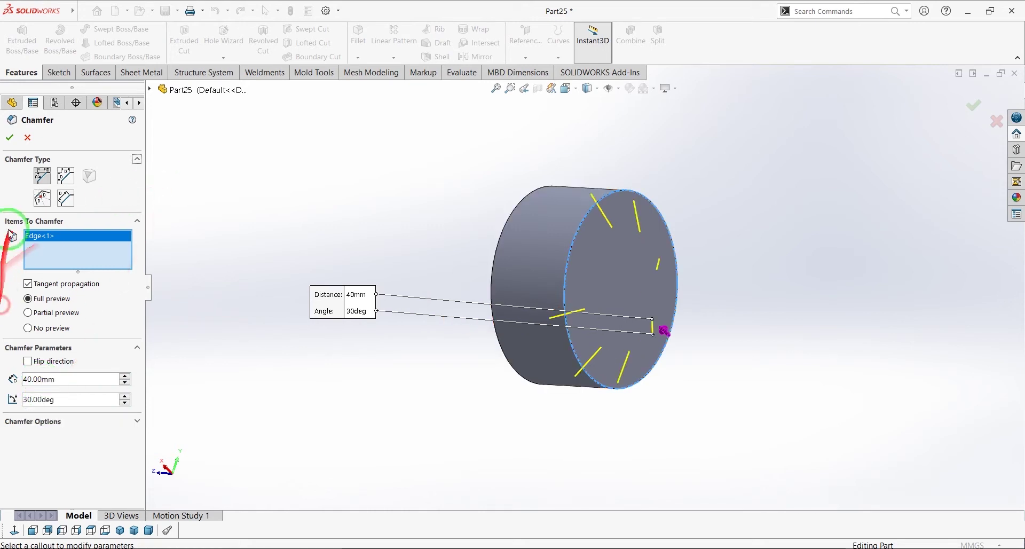
pyautogui.click(64, 176)
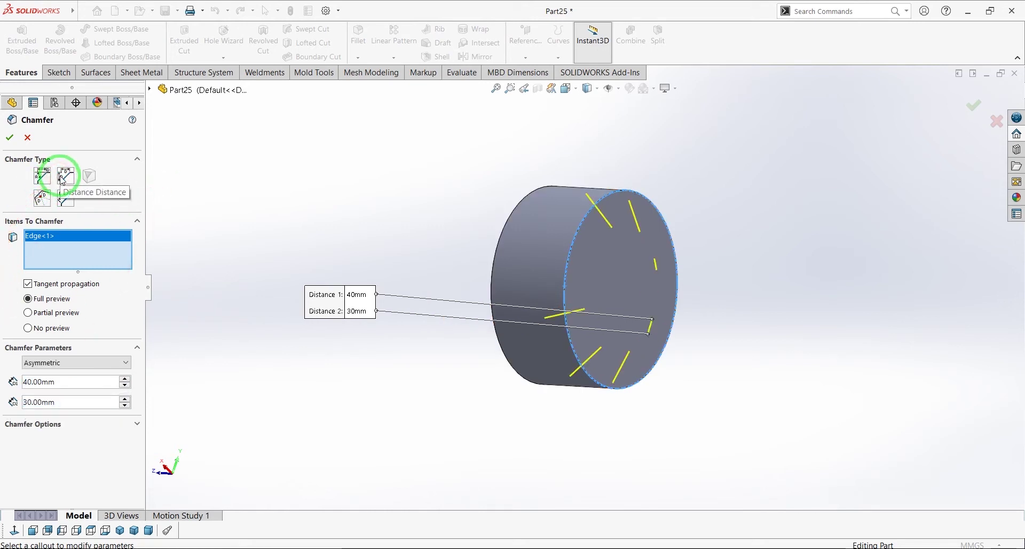
pyautogui.click(18, 140)
# Shell the part to a 2 mm wall thickness, removing the large flat front face.
pyautogui.moveTo(561, 304); pyautogui.dragTo(577, 332, button='middle')
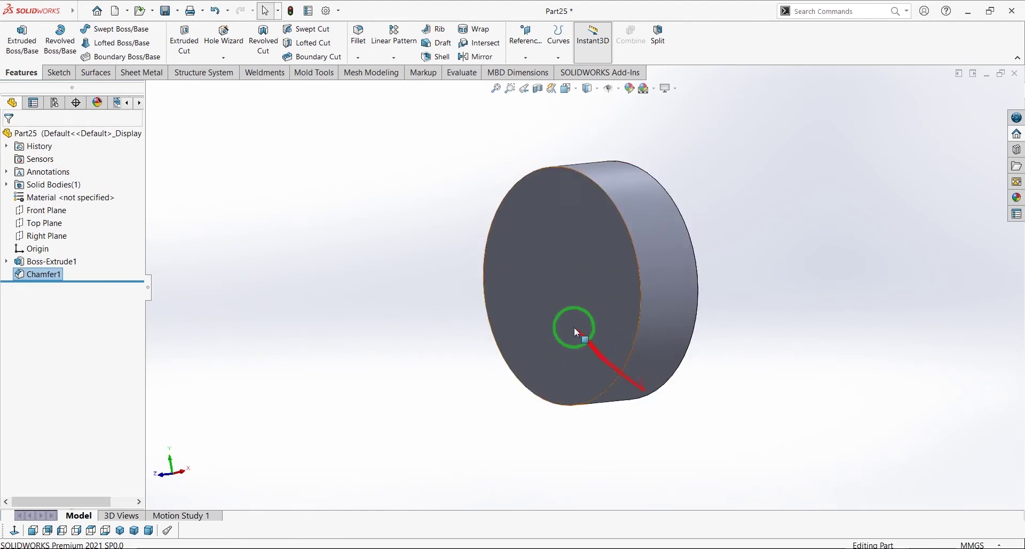
pyautogui.click(436, 57)
pyautogui.click(561, 284)
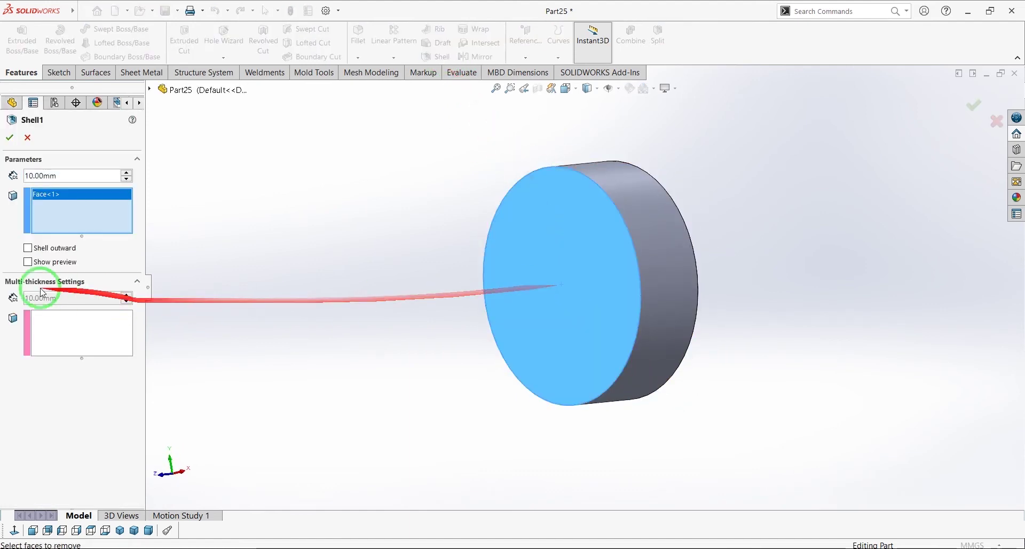
pyautogui.click(54, 178)
pyautogui.write('2')
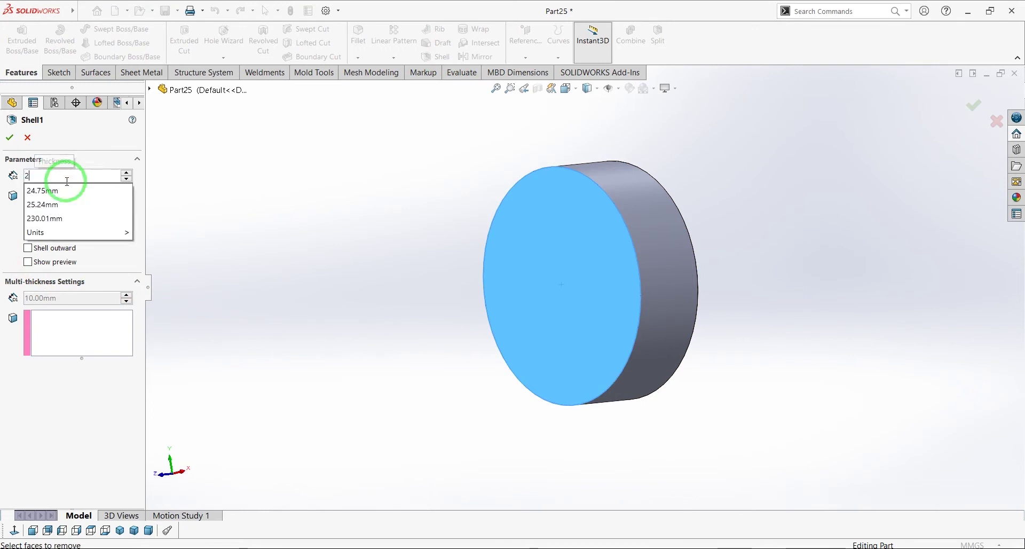
pyautogui.press('Return')
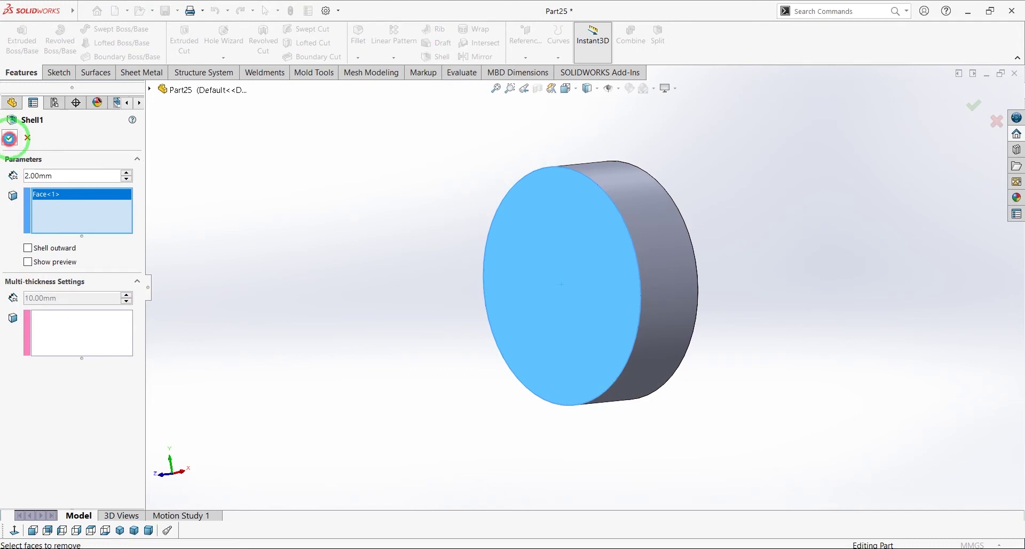
pyautogui.click(9, 138)
# Start a sketch on the small flat rear face inside the chamfer.
pyautogui.moveTo(601, 309)
pyautogui.mouseDown(button='middle')
pyautogui.moveTo(615, 308)
pyautogui.moveTo(517, 274)
pyautogui.moveTo(442, 265)
pyautogui.moveTo(586, 329)
pyautogui.moveTo(539, 343)
pyautogui.moveTo(473, 283)
pyautogui.moveTo(595, 308)
pyautogui.mouseUp(button='middle')
pyautogui.scroll(-3, 596, 307)
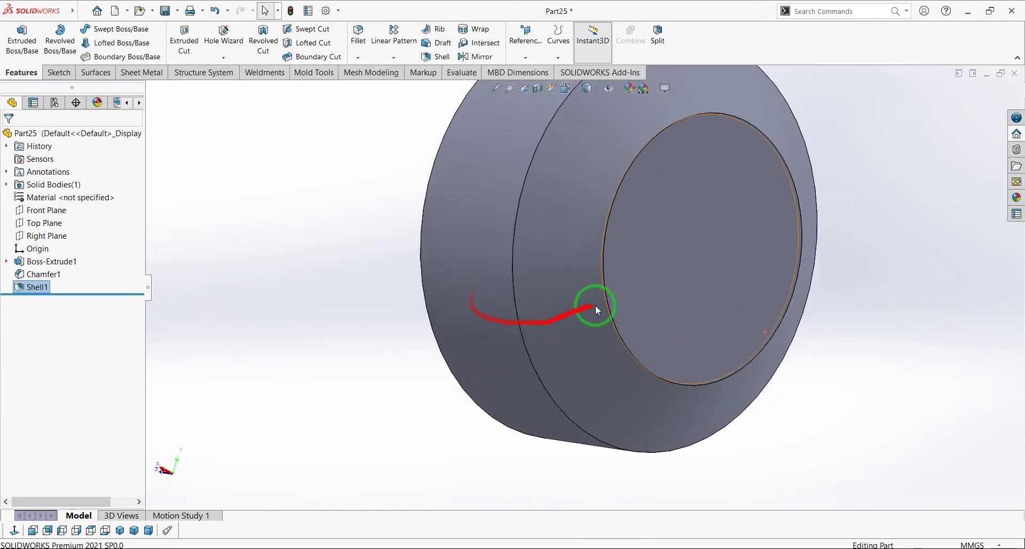
pyautogui.scroll(-1, 596, 308)
pyautogui.click(655, 274)
pyautogui.click(719, 257)
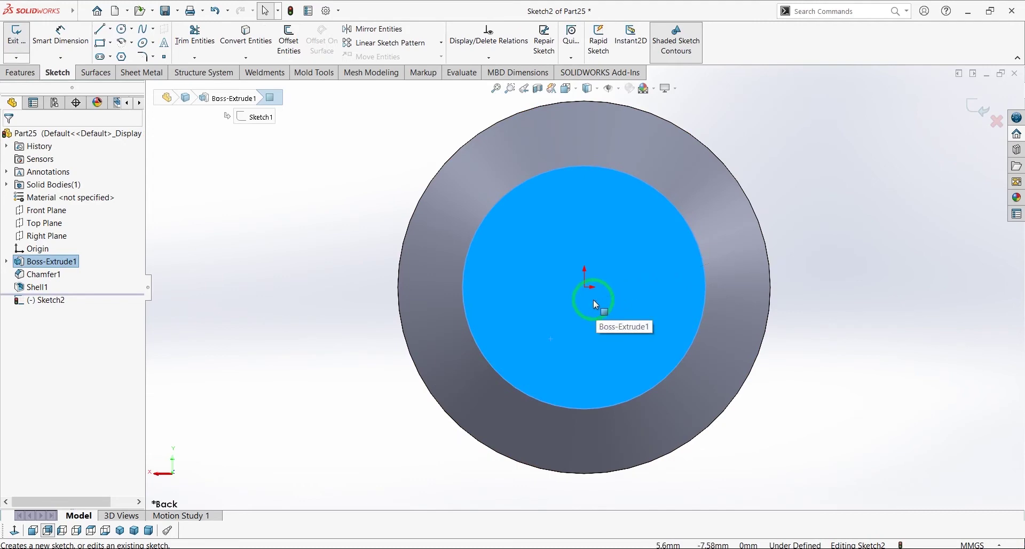
pyautogui.scroll(-2, 607, 287)
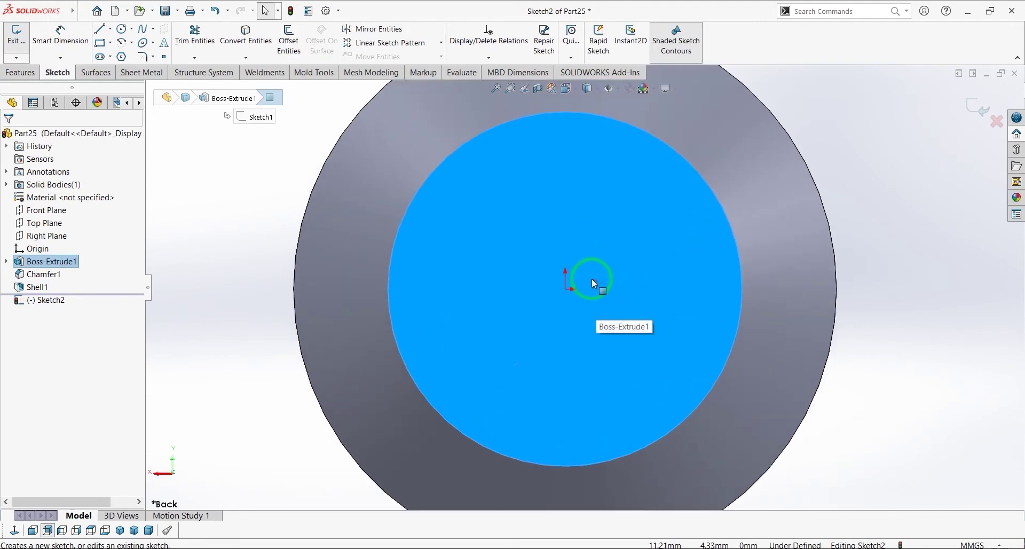
pyautogui.scroll(-1, 614, 278)
pyautogui.click(922, 224)
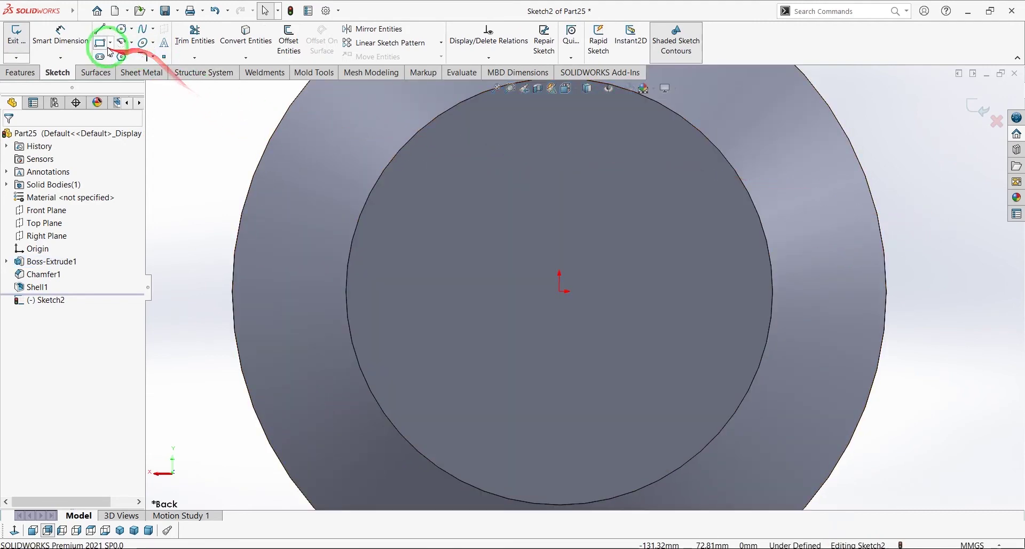
# Draw a small corner rectangle starting at the origin on the rear face.
pyautogui.click(101, 44)
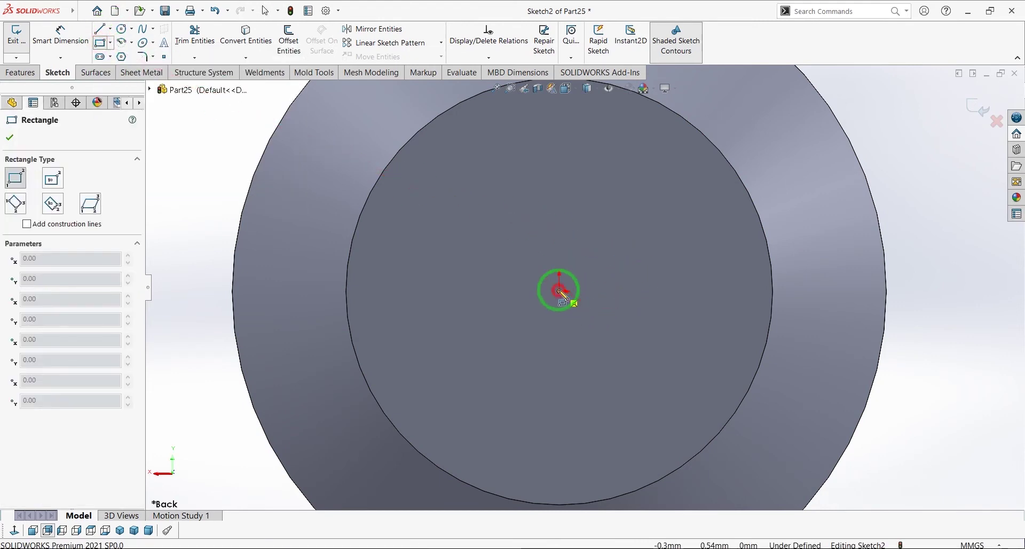
pyautogui.click(579, 275)
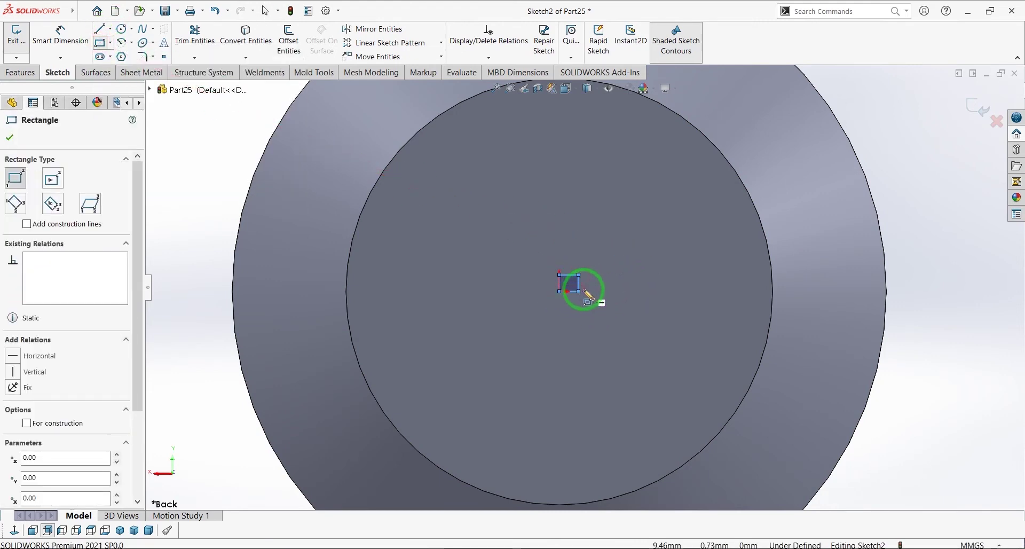
pyautogui.press('Escape')
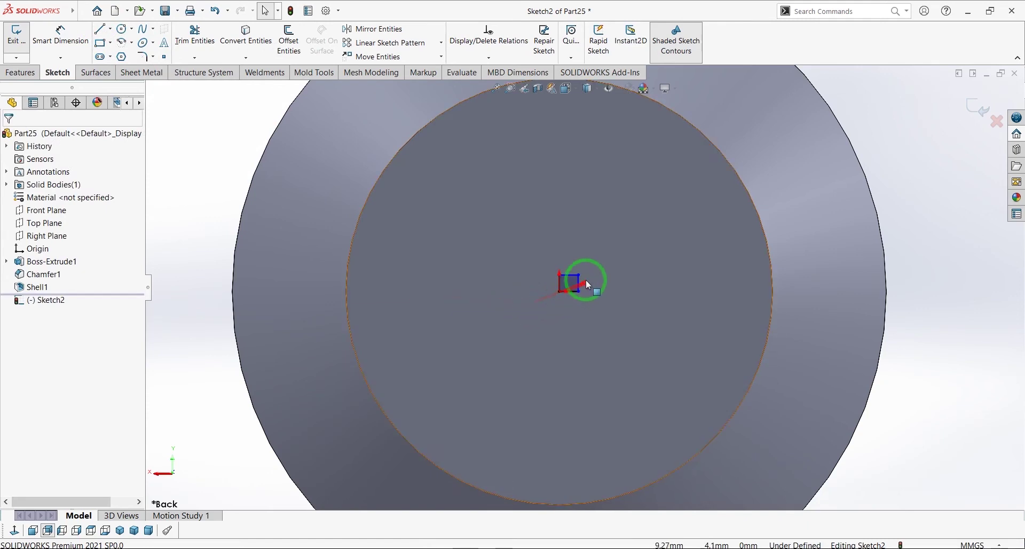
# Apply an Equal relation to two adjacent sides of the small rectangle at the origin.
pyautogui.click(579, 283)
pyautogui.keyDown('ctrl'); pyautogui.click(569, 275); pyautogui.keyUp('ctrl')
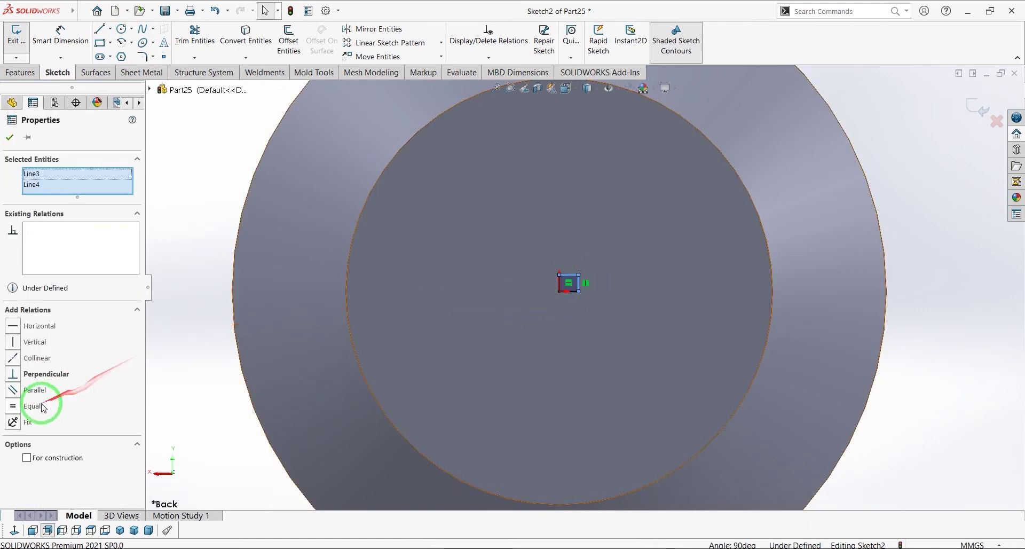
pyautogui.click(9, 409)
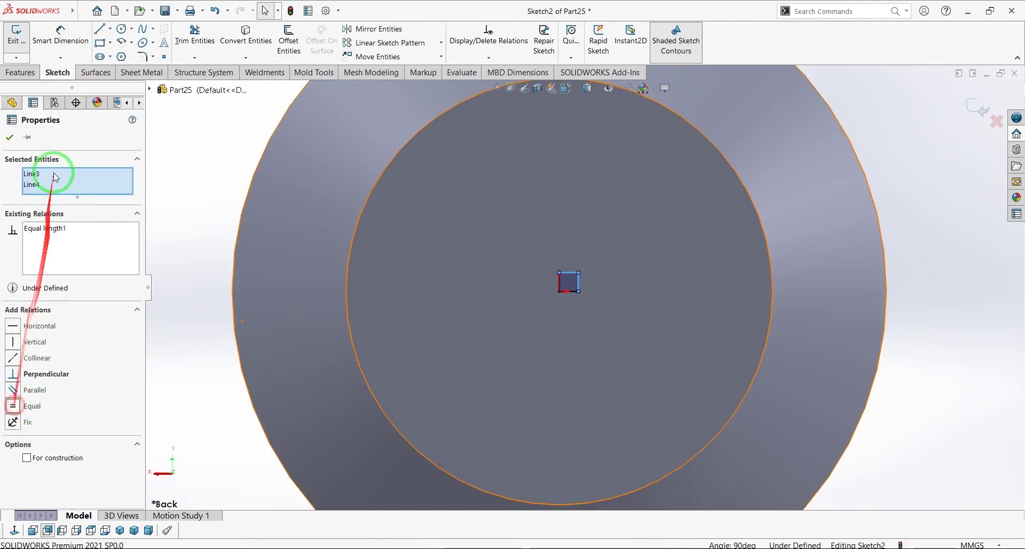
# Dimension the small square's upper side and set its length to 5 mm.
pyautogui.click(60, 36)
pyautogui.click(569, 273)
pyautogui.click(576, 244)
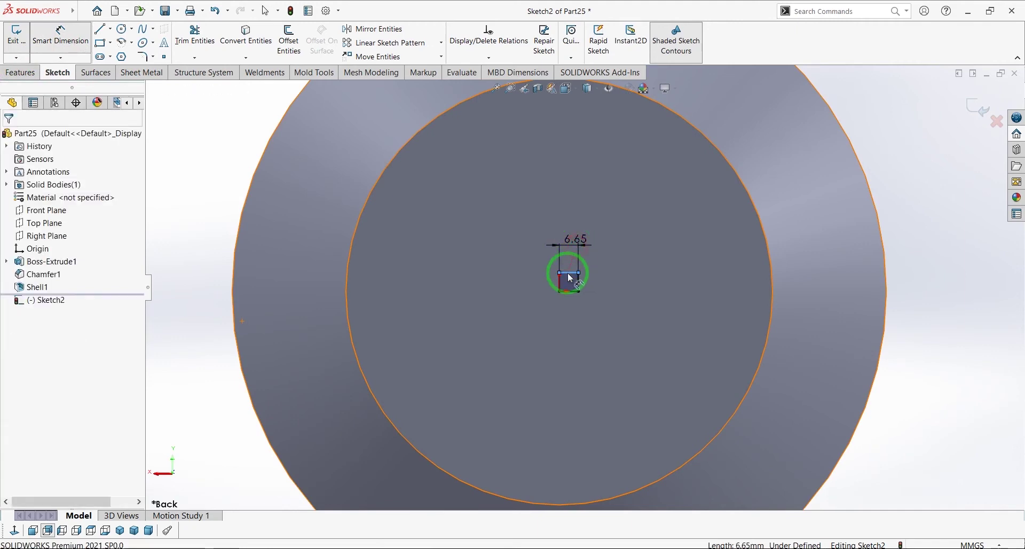
pyautogui.write('5')
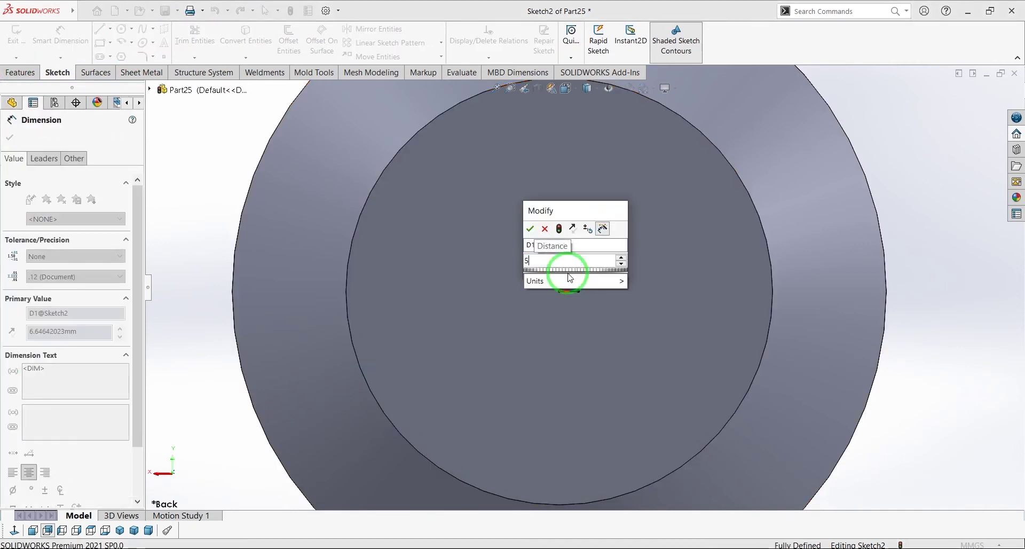
pyautogui.click(529, 228)
pyautogui.click(569, 298)
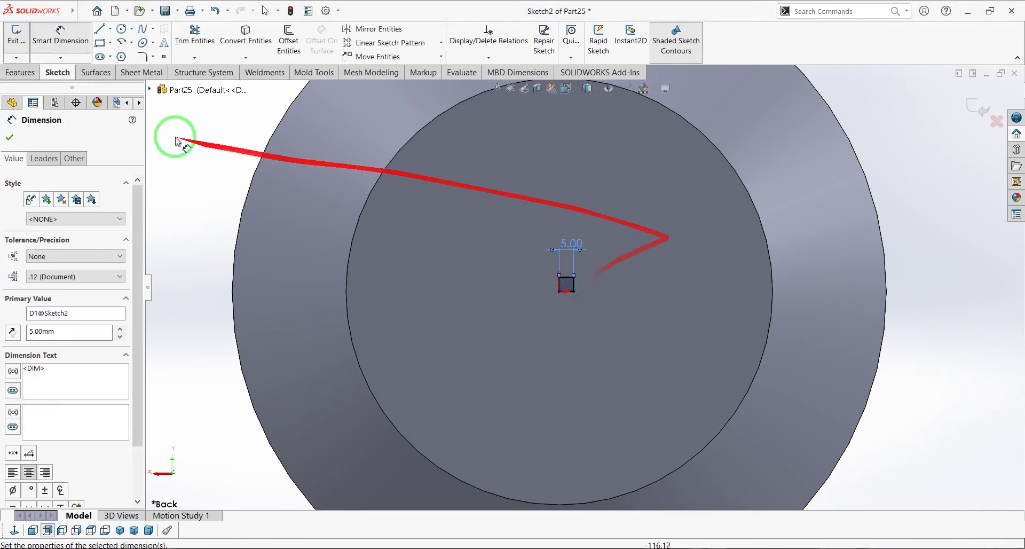
# Cut-extrude the 5 mm square from the sketch plane with the Up To Next end condition.
pyautogui.click(32, 74)
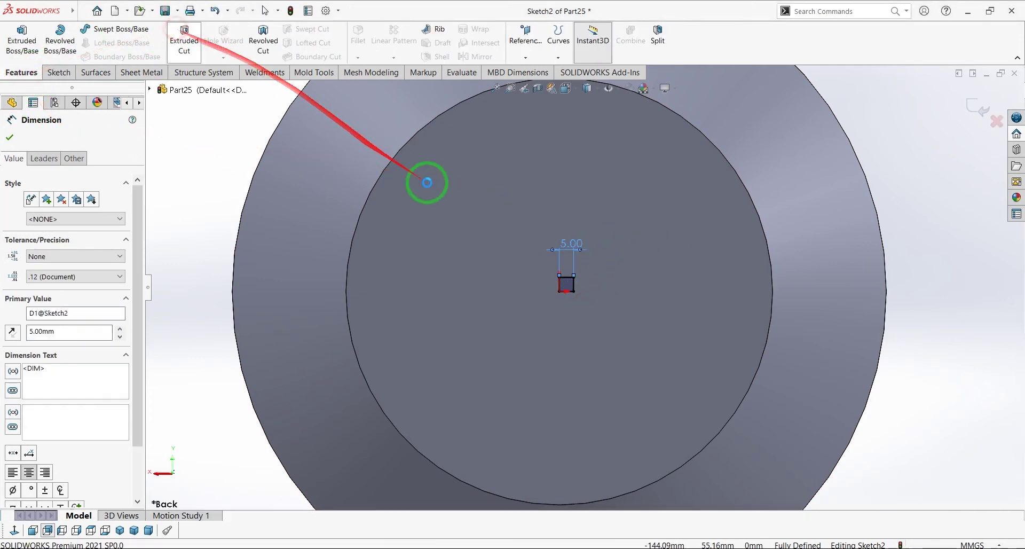
pyautogui.moveTo(448, 212); pyautogui.dragTo(504, 244, button='middle')
pyautogui.hotkey('ctrl', 'e')
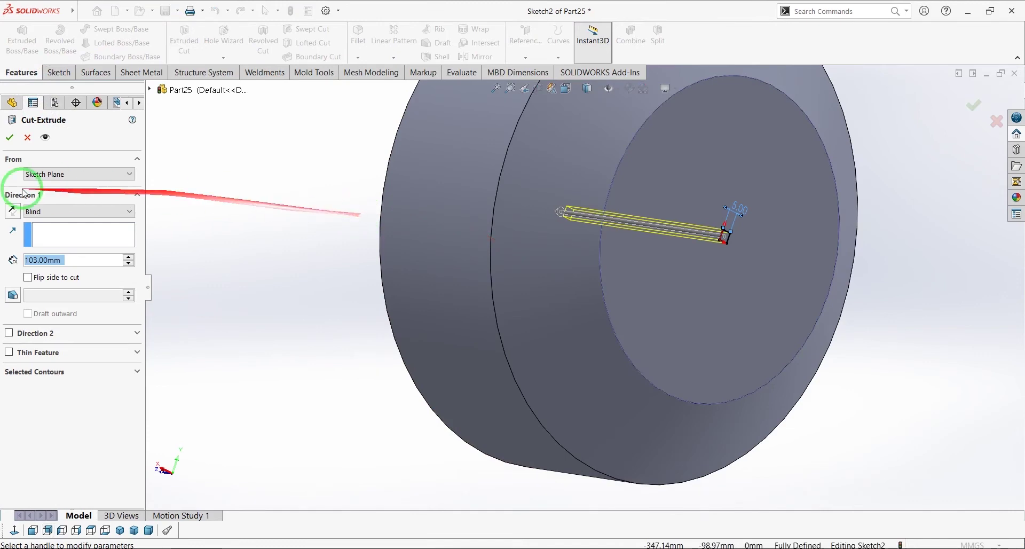
pyautogui.click(46, 174)
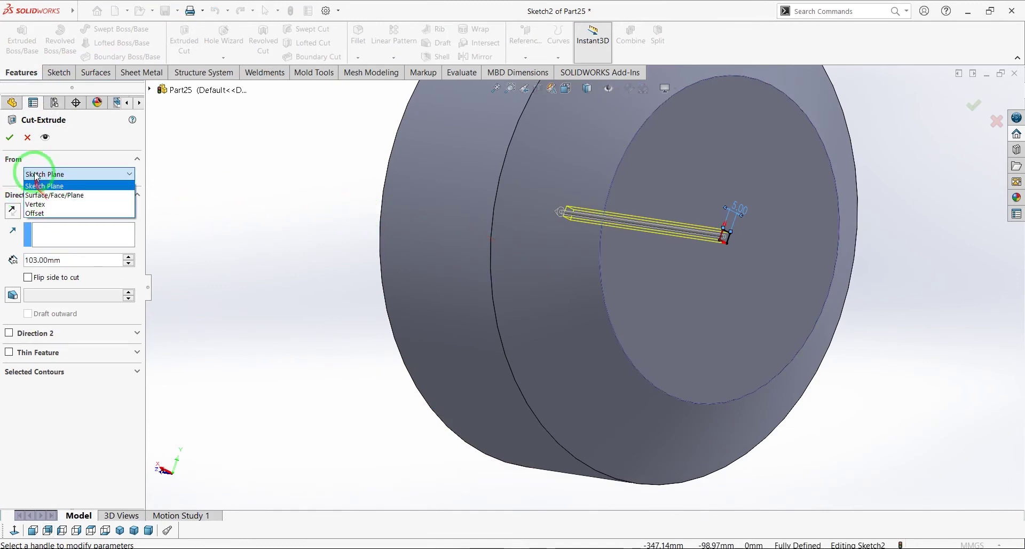
pyautogui.click(48, 186)
pyautogui.click(47, 211)
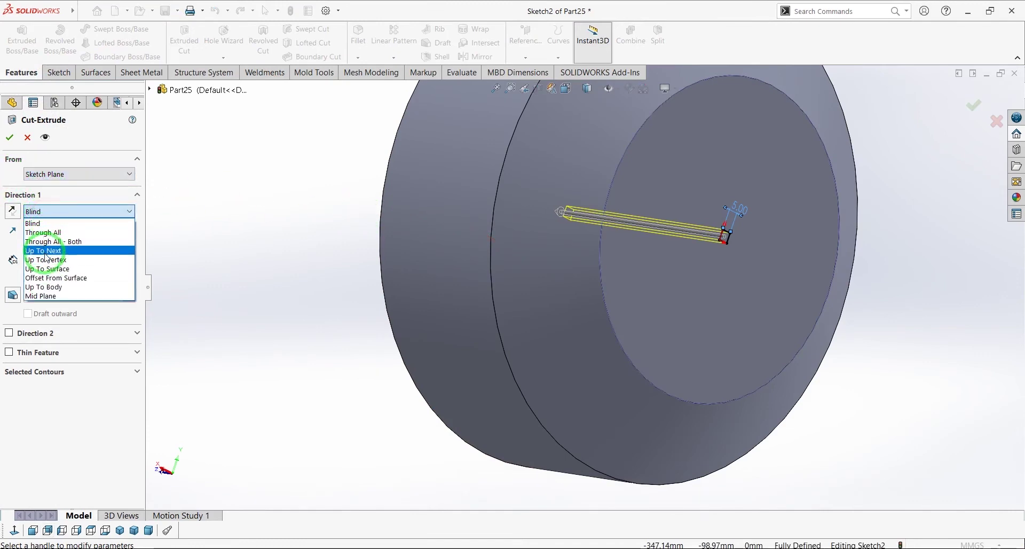
pyautogui.click(44, 250)
pyautogui.click(8, 138)
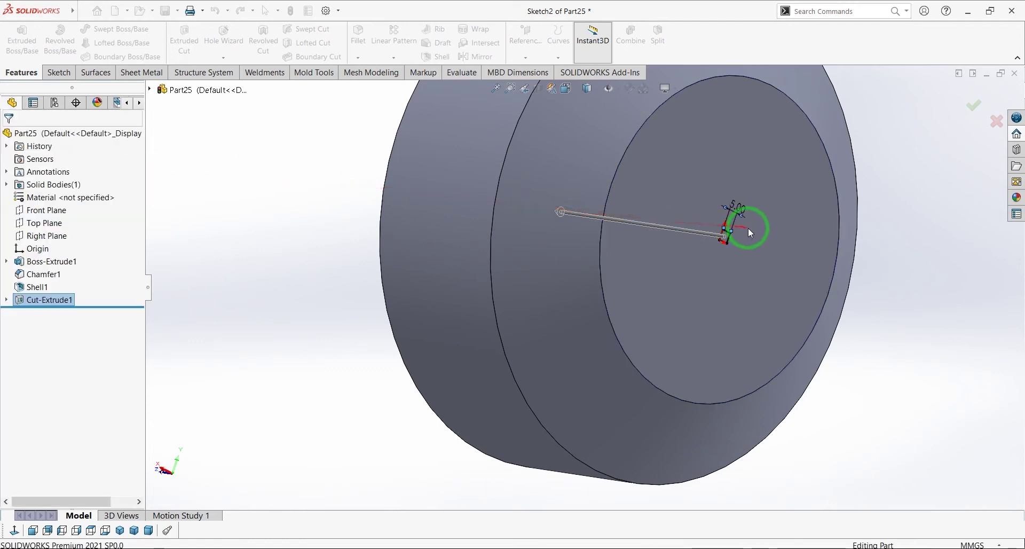
# Fill-pattern the square cut across the flat rear circular face with 8 mm instance spacing and a 59° stagger angle.
pyautogui.moveTo(745, 225); pyautogui.dragTo(706, 217, button='middle')
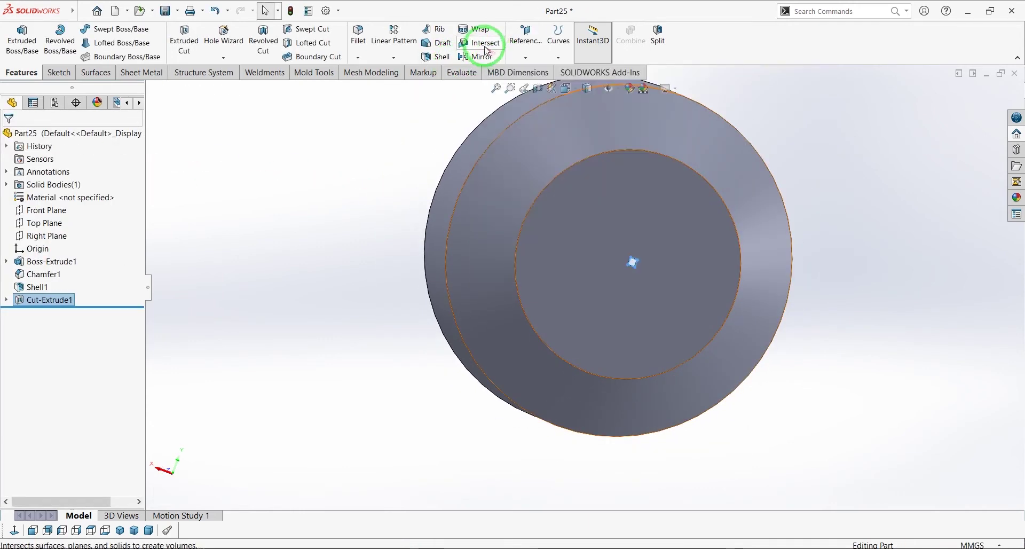
pyautogui.click(393, 57)
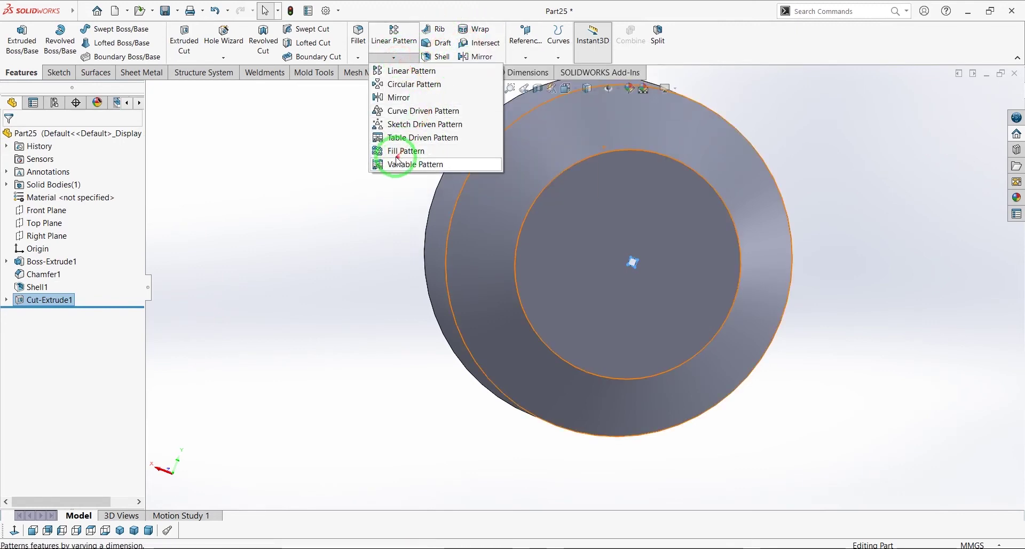
pyautogui.click(395, 152)
pyautogui.click(722, 289)
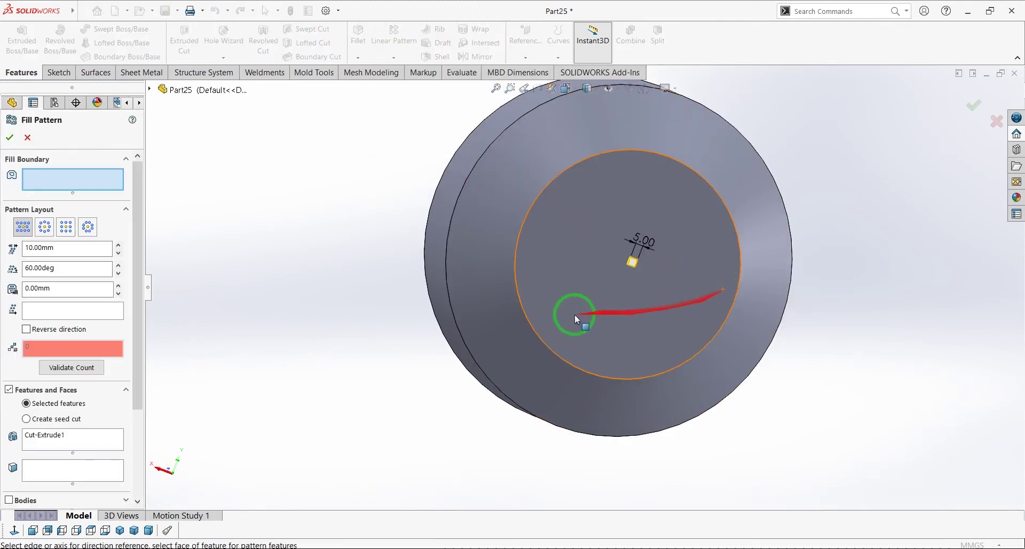
pyautogui.click(538, 247)
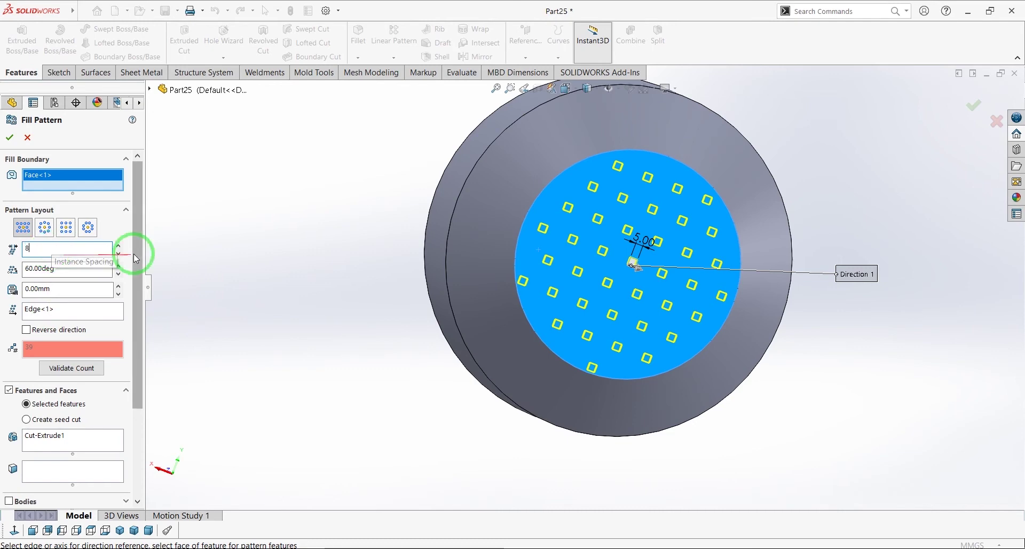
pyautogui.click(44, 268)
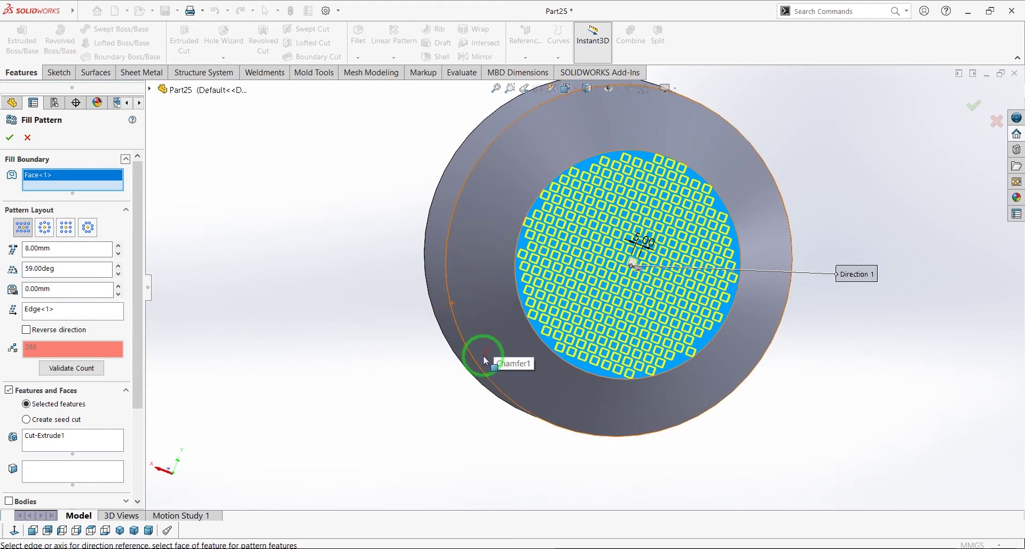
pyautogui.moveTo(500, 337); pyautogui.dragTo(521, 313, button='middle')
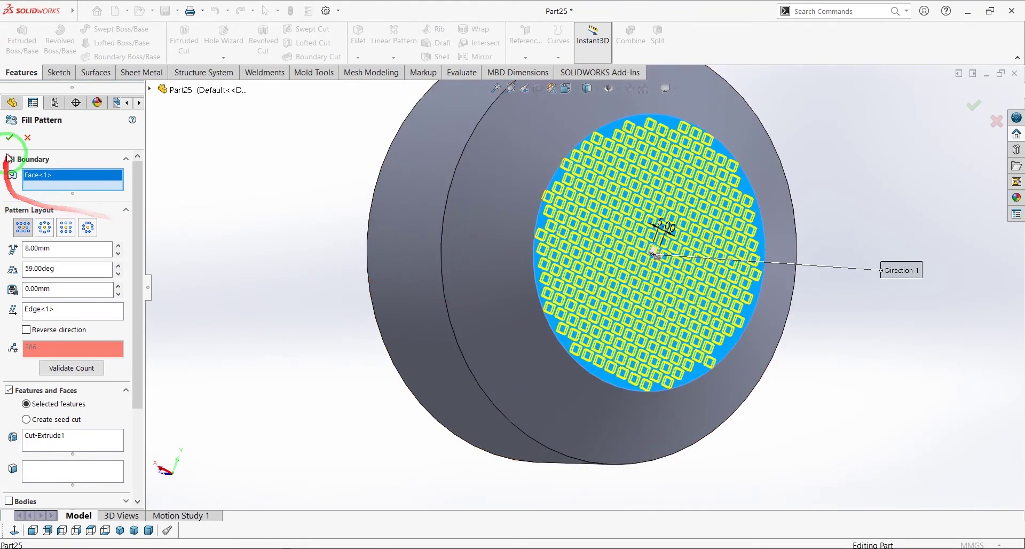
pyautogui.click(10, 138)
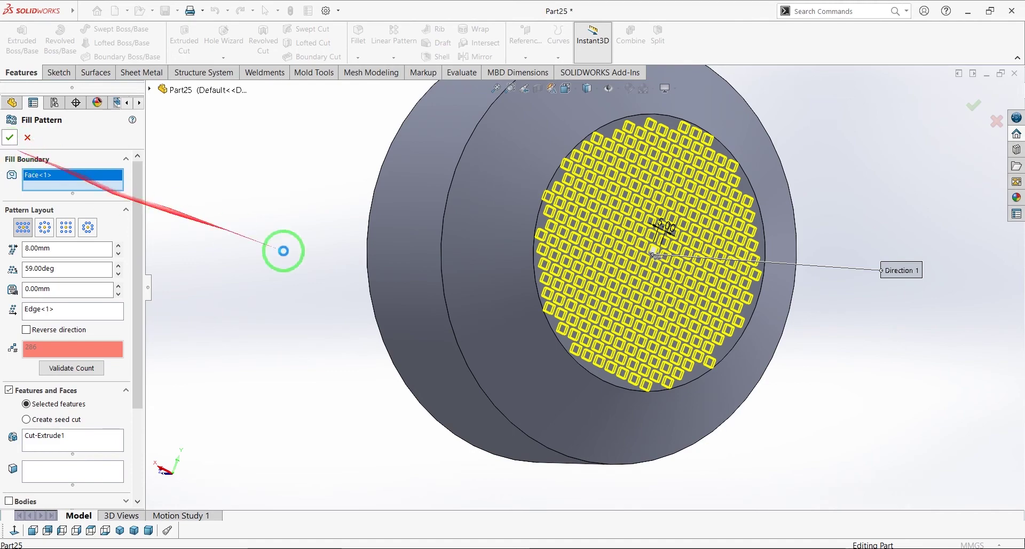
# Start a sketch on the narrow annular rim face at the cover's open front end.
pyautogui.moveTo(380, 279); pyautogui.dragTo(389, 355, button='middle')
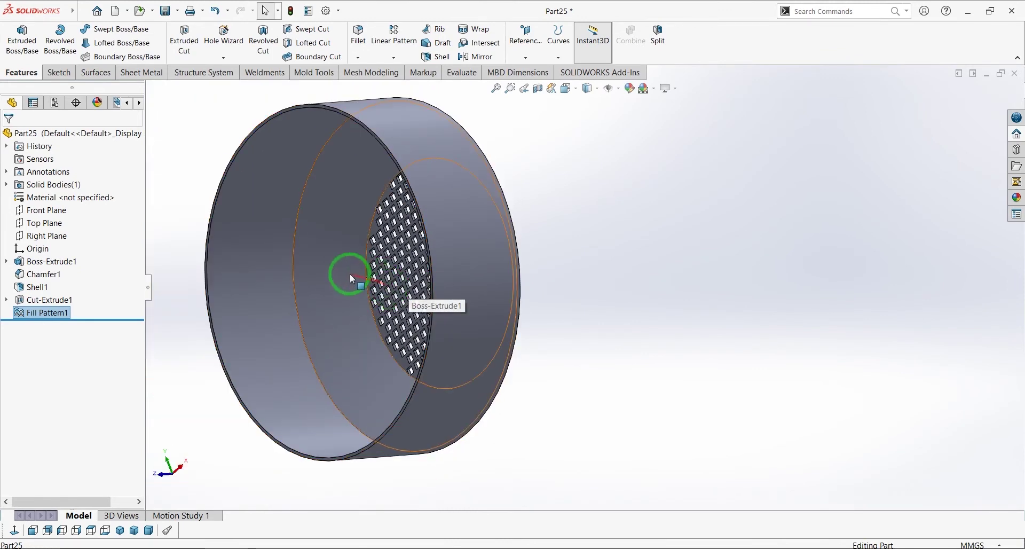
pyautogui.moveTo(332, 267); pyautogui.dragTo(367, 247, button='middle')
pyautogui.scroll(-3, 485, 219)
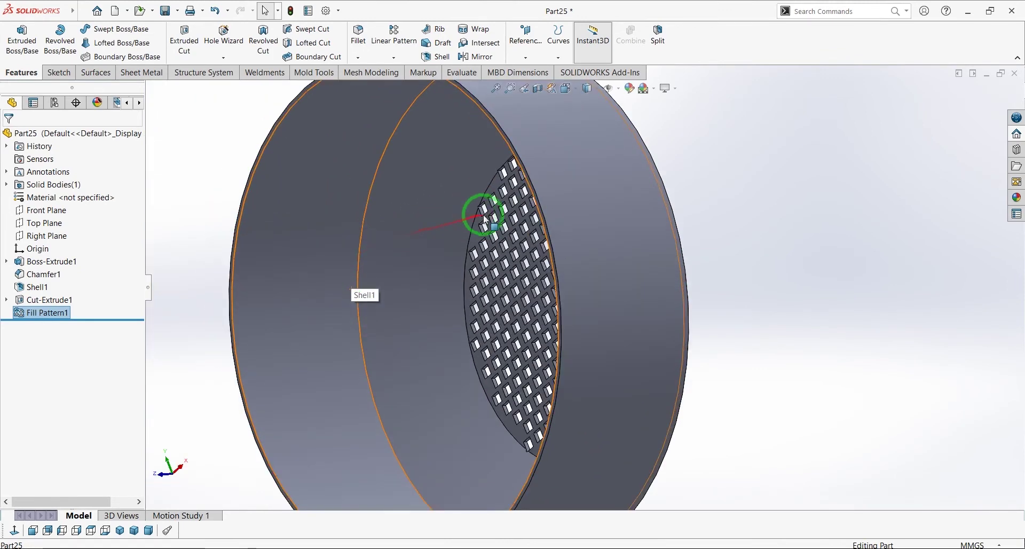
pyautogui.scroll(-5, 485, 219)
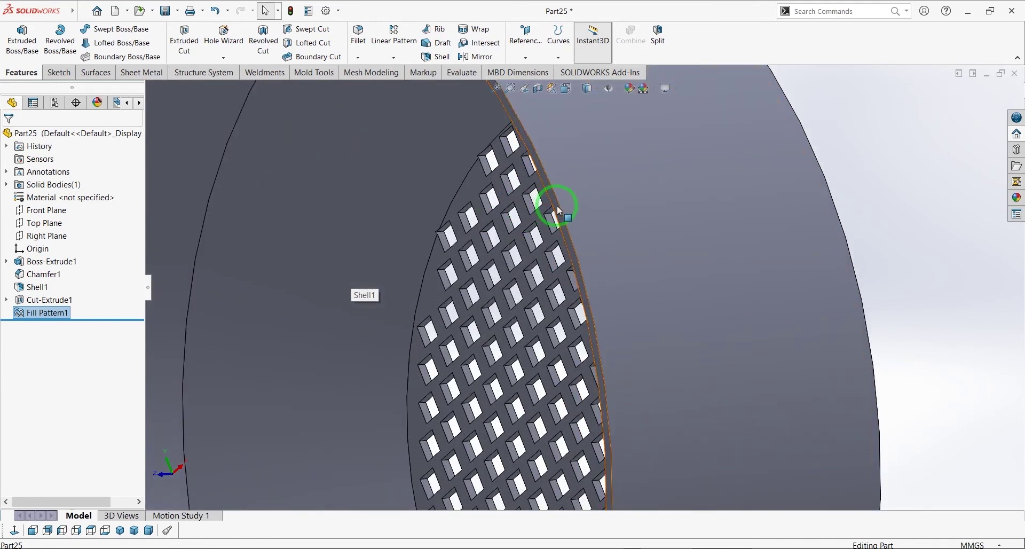
pyautogui.click(556, 207)
pyautogui.click(591, 175)
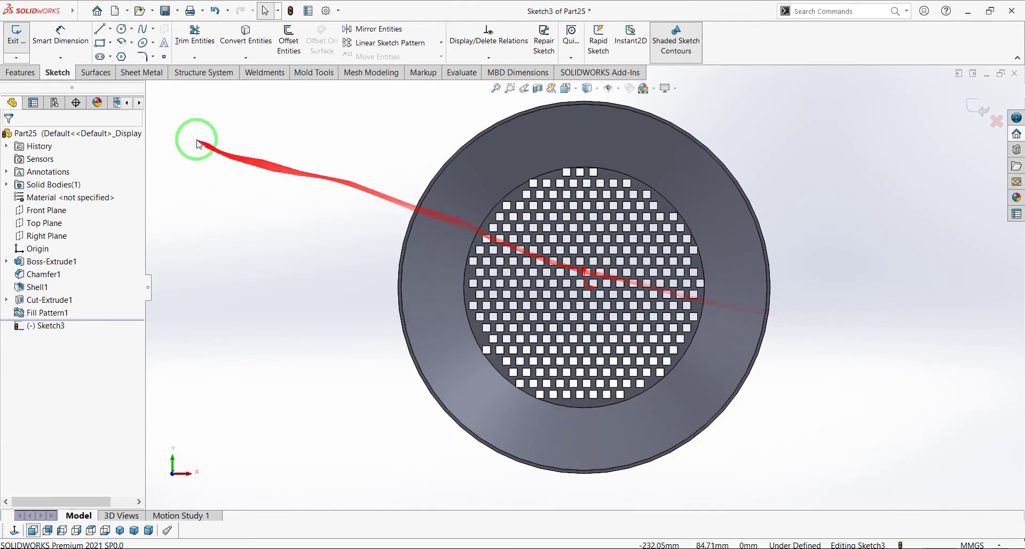
# Draw two concentric circles centred on the origin, about 191 mm and 172 mm in diameter.
pyautogui.click(122, 31)
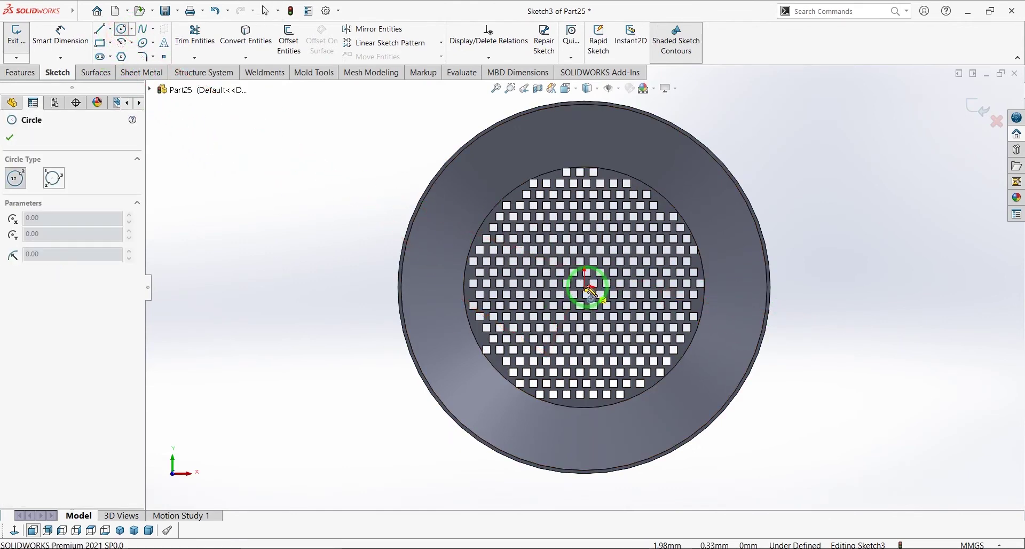
pyautogui.click(586, 287)
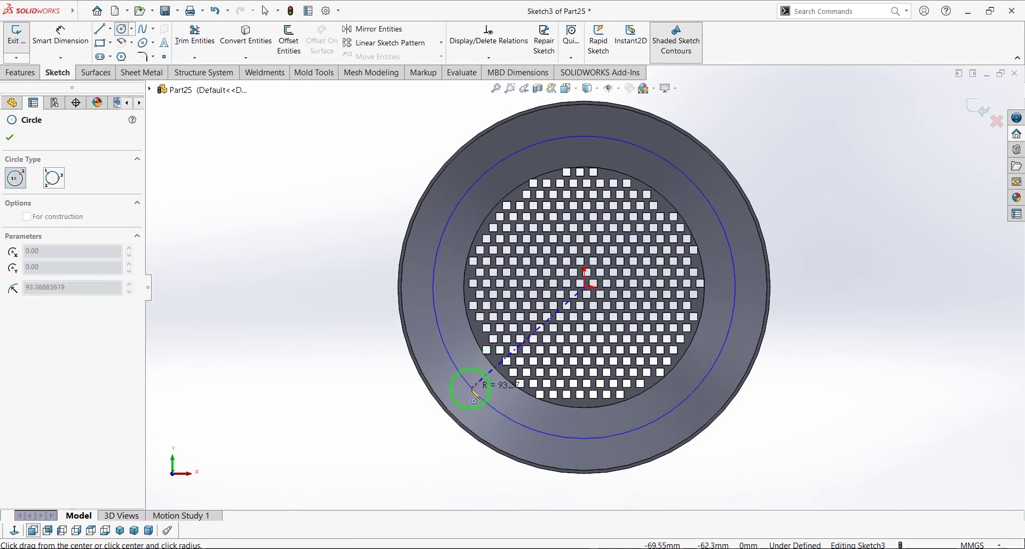
pyautogui.click(471, 398)
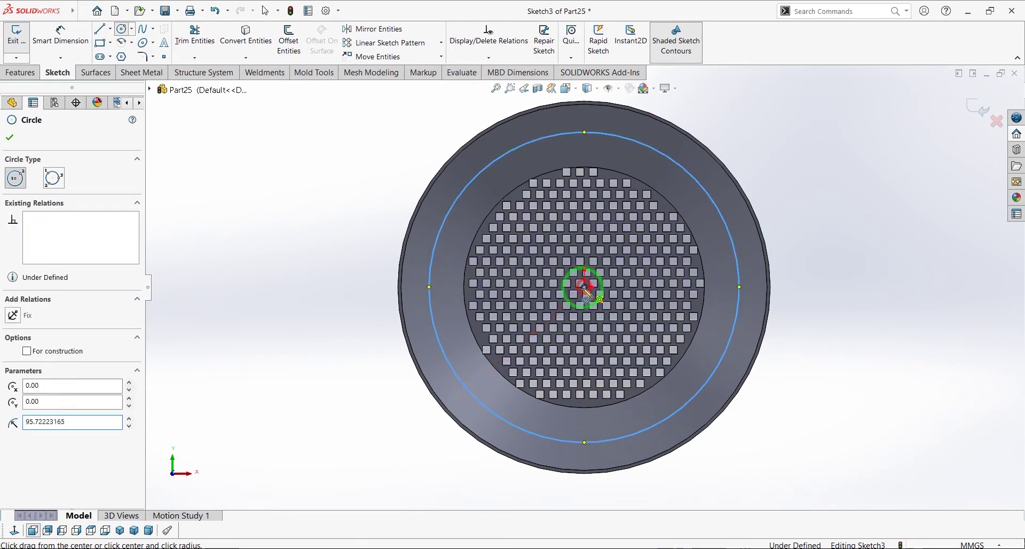
pyautogui.click(585, 288)
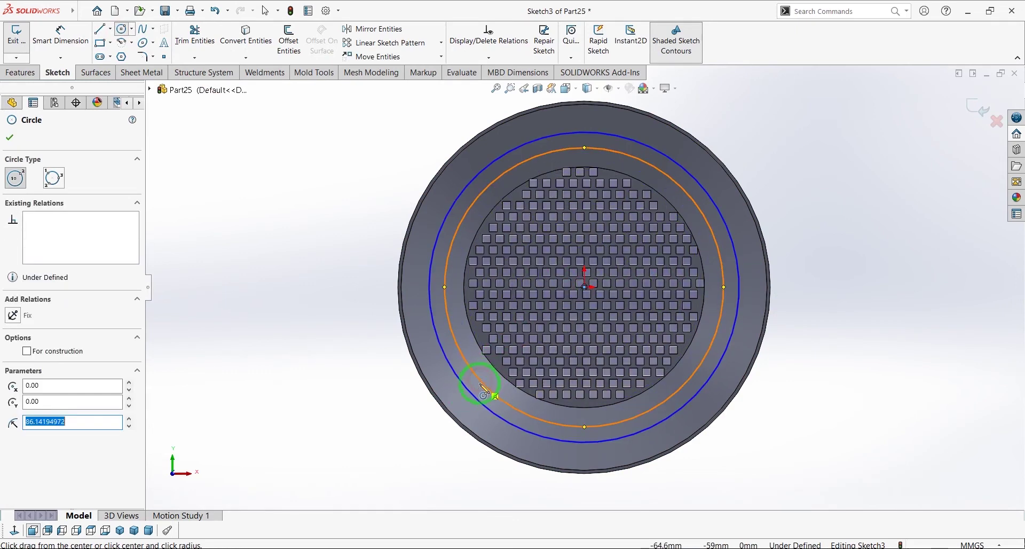
pyautogui.press('Escape')
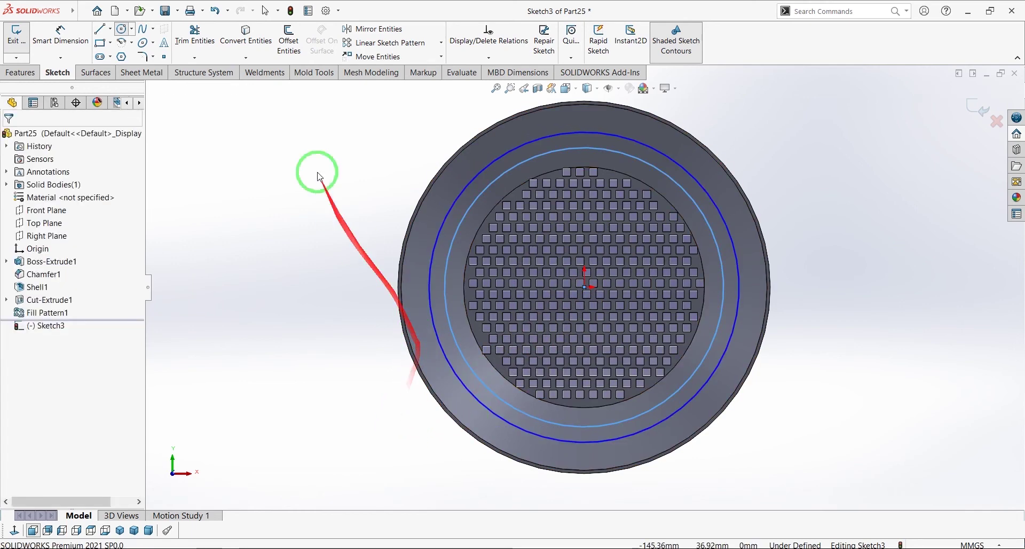
# Dimension the outer sketch circle and set its diameter to 200 mm.
pyautogui.click(60, 35)
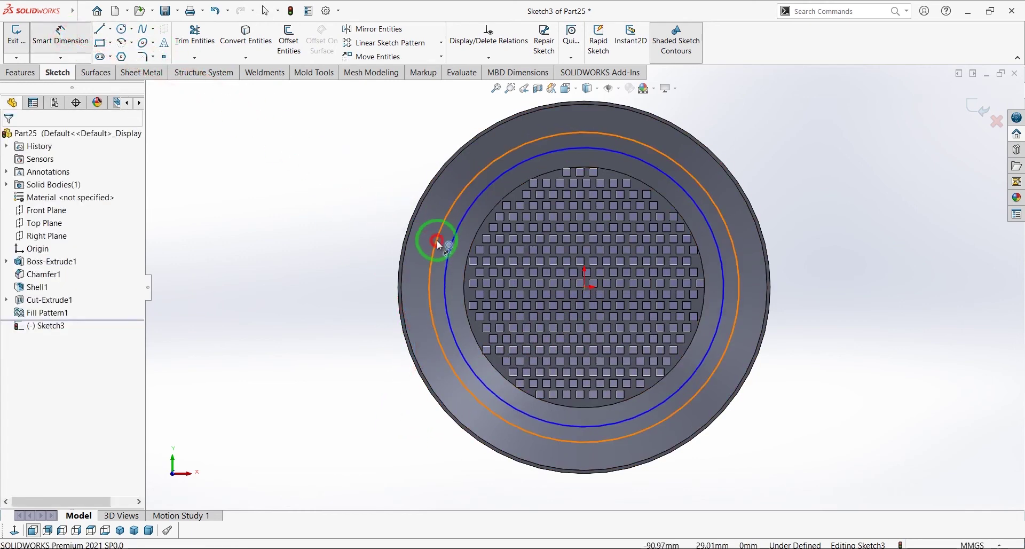
pyautogui.click(438, 239)
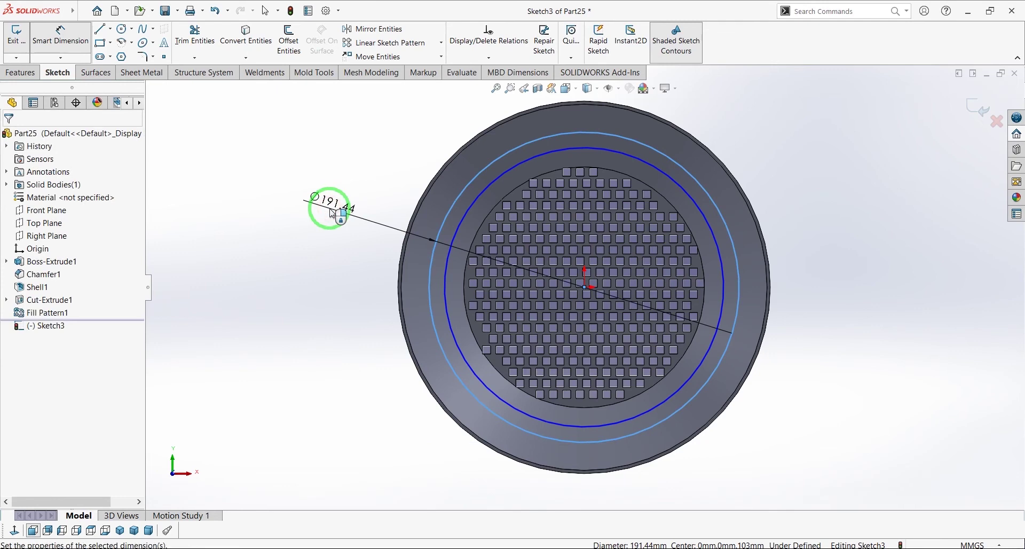
pyautogui.click(332, 214)
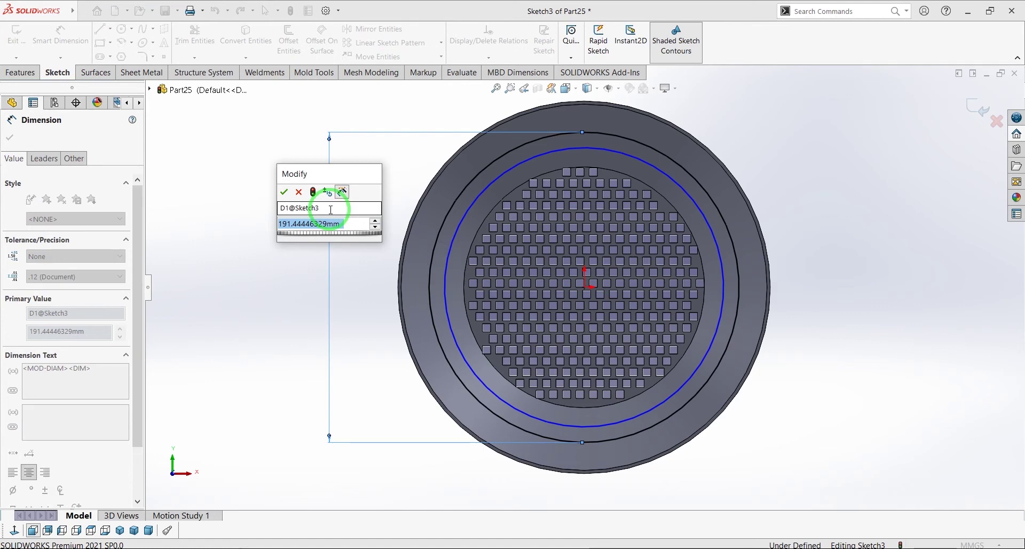
pyautogui.write('200')
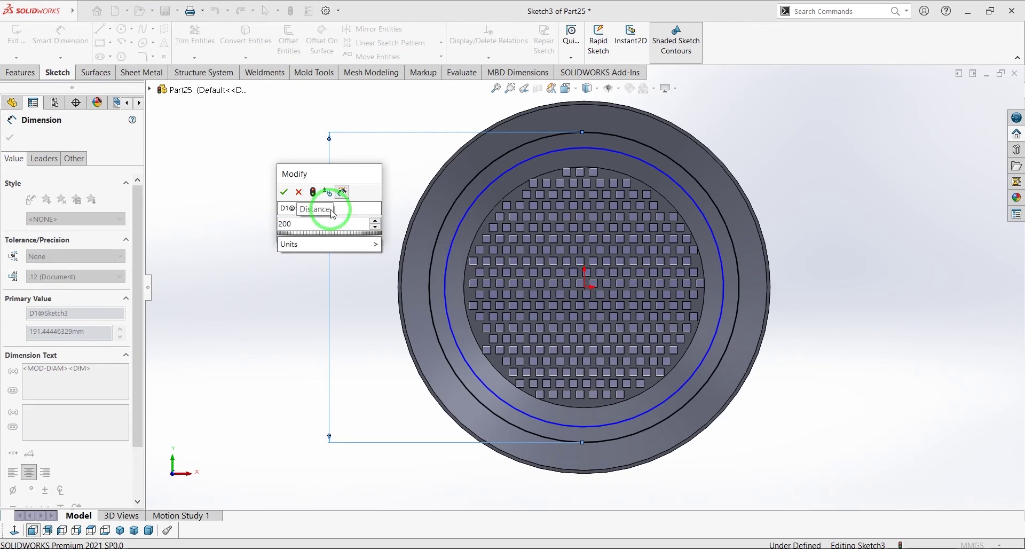
pyautogui.click(284, 192)
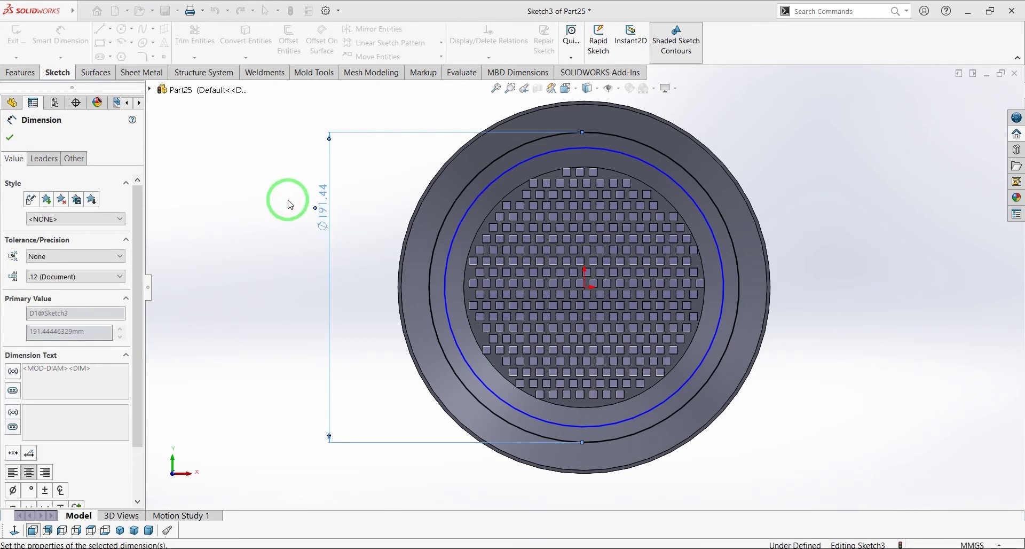
# Dimension the inner sketch circle and set its diameter to 196 mm.
pyautogui.click(453, 235)
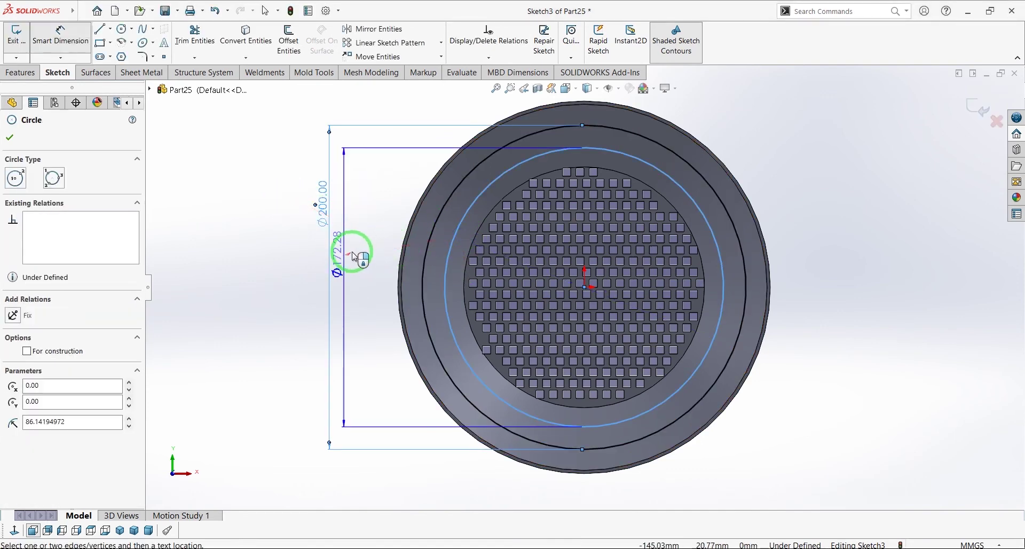
pyautogui.click(373, 259)
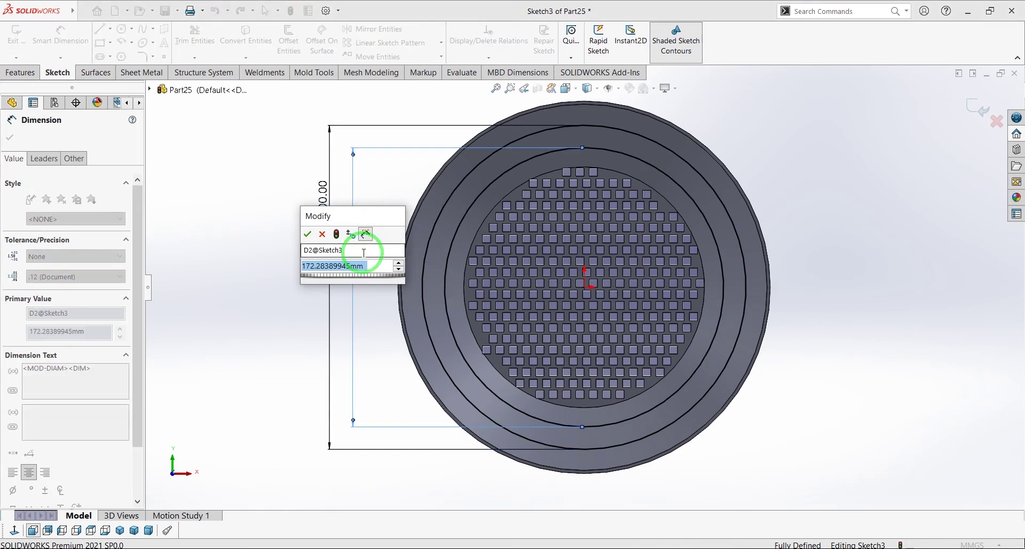
pyautogui.write('196')
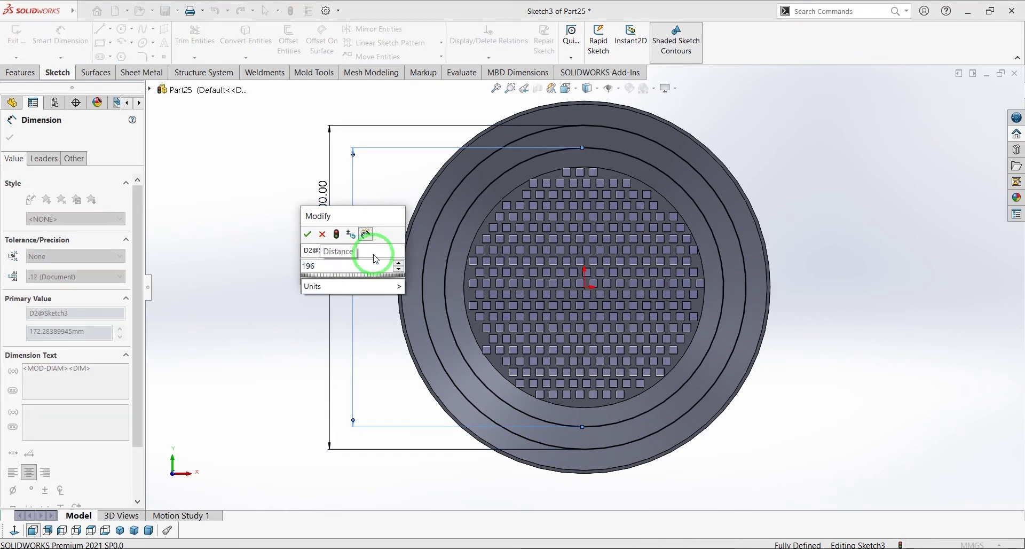
pyautogui.click(307, 234)
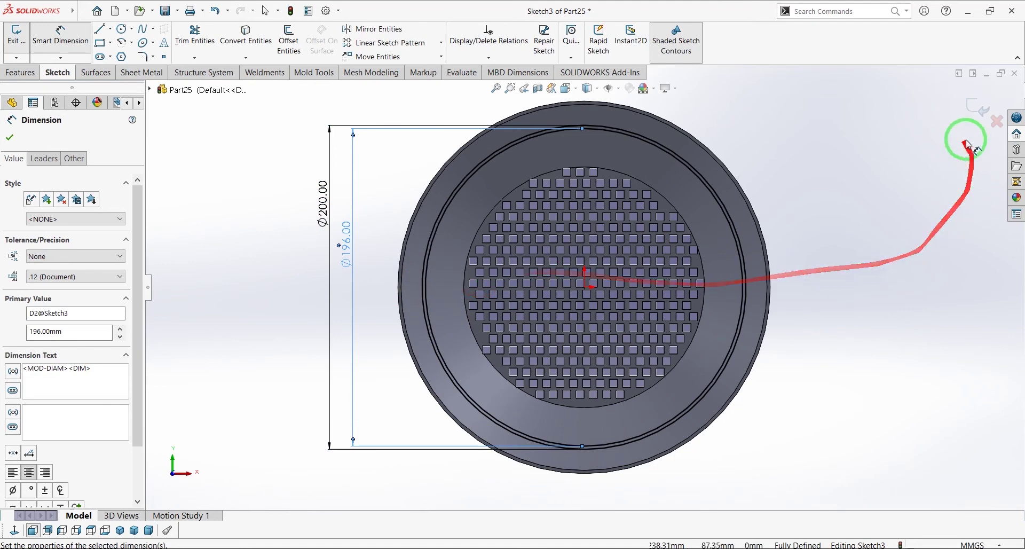
# Extrude the 200/196 mm ring sketch inward into the cover, using the Up To Next end condition.
pyautogui.click(20, 71)
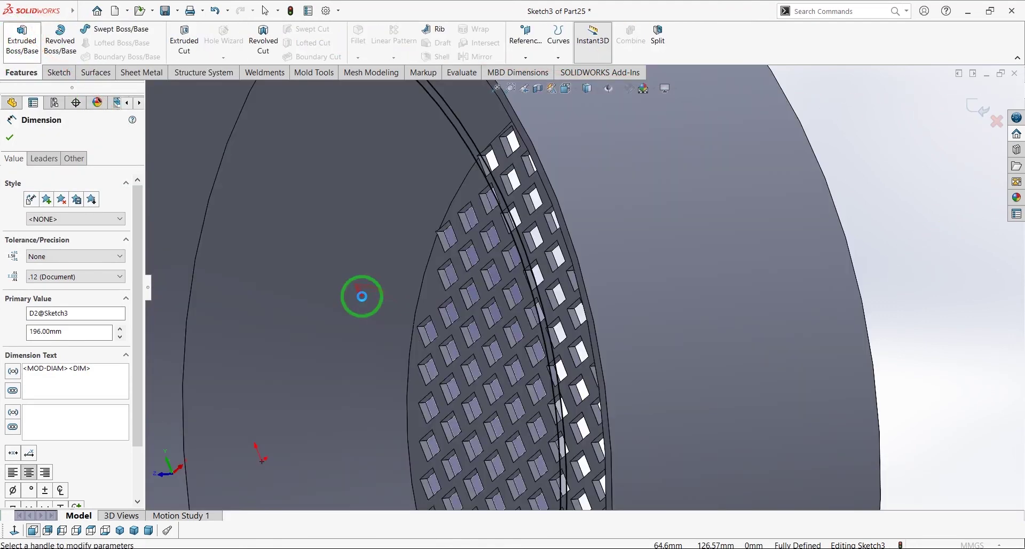
pyautogui.scroll(-5, 368, 297)
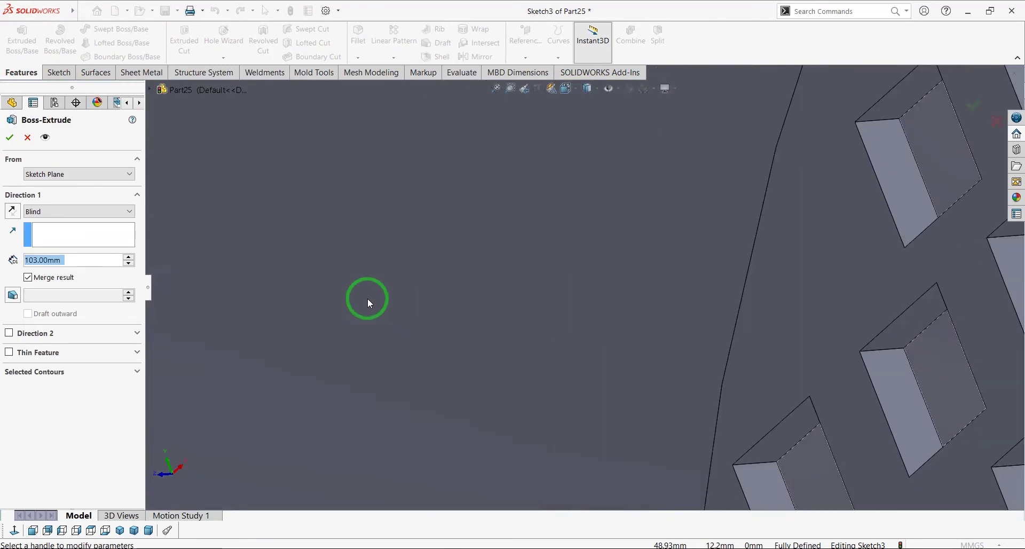
pyautogui.scroll(10, 368, 309)
pyautogui.scroll(1, 429, 354)
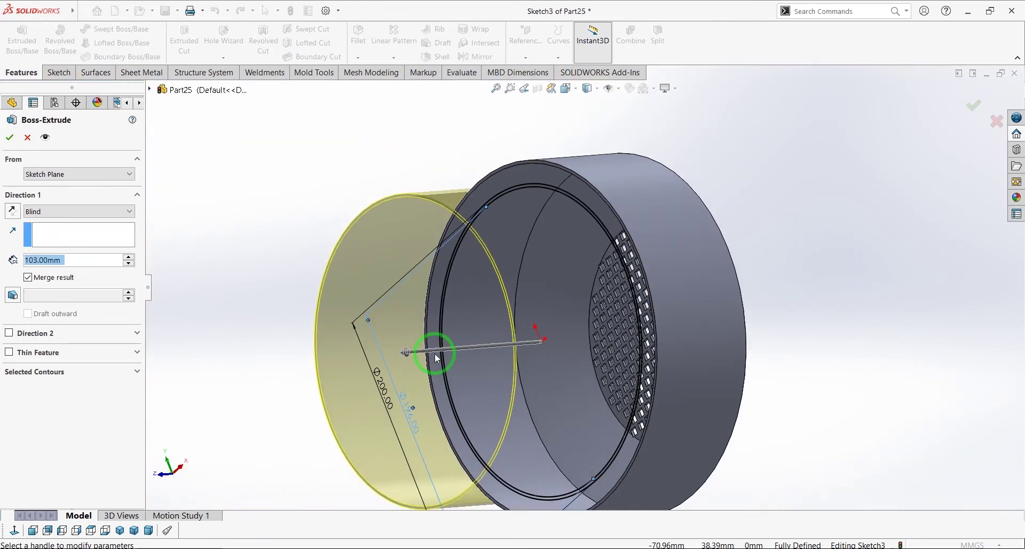
pyautogui.moveTo(484, 382); pyautogui.dragTo(559, 401, button='middle')
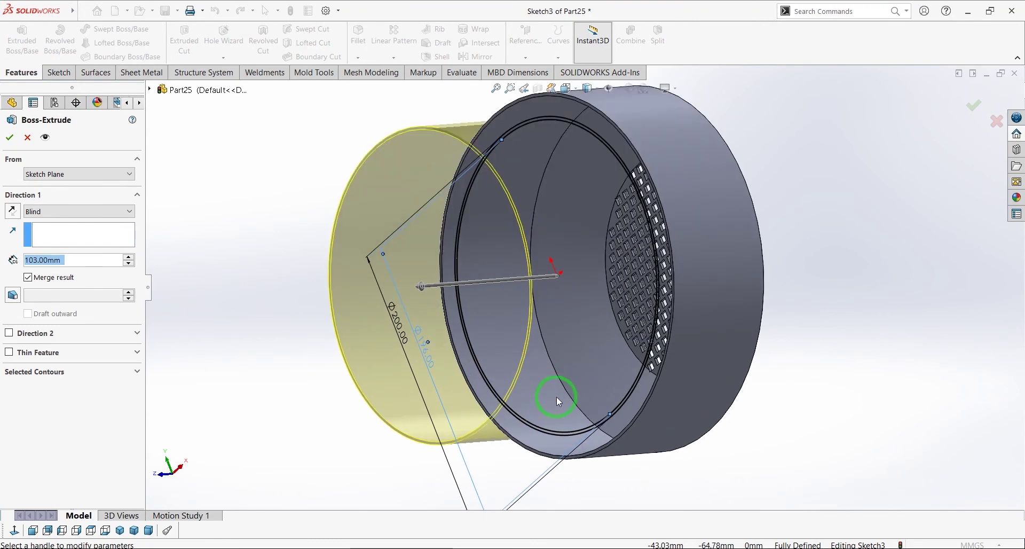
pyautogui.click(13, 211)
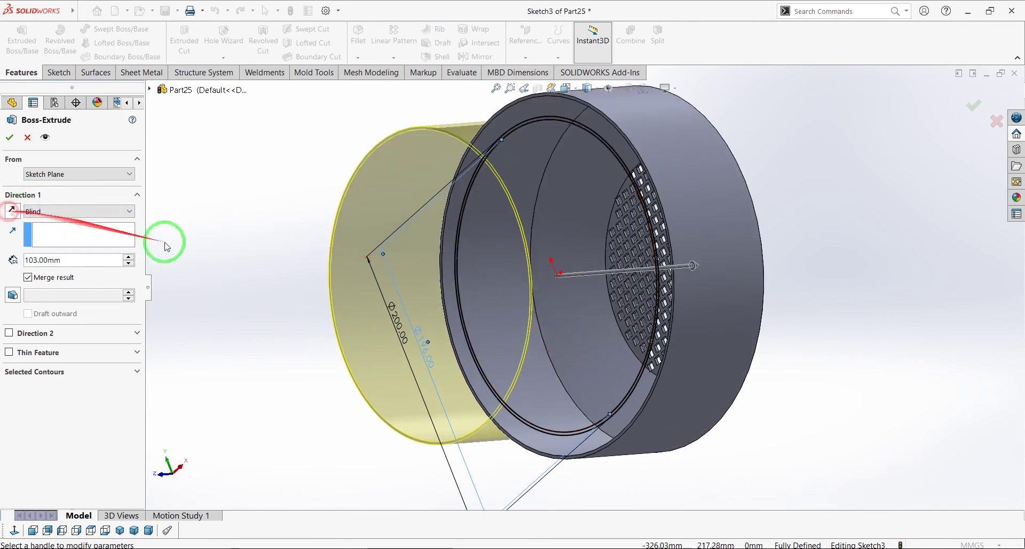
pyautogui.moveTo(633, 317); pyautogui.dragTo(700, 311, button='middle')
pyautogui.click(57, 211)
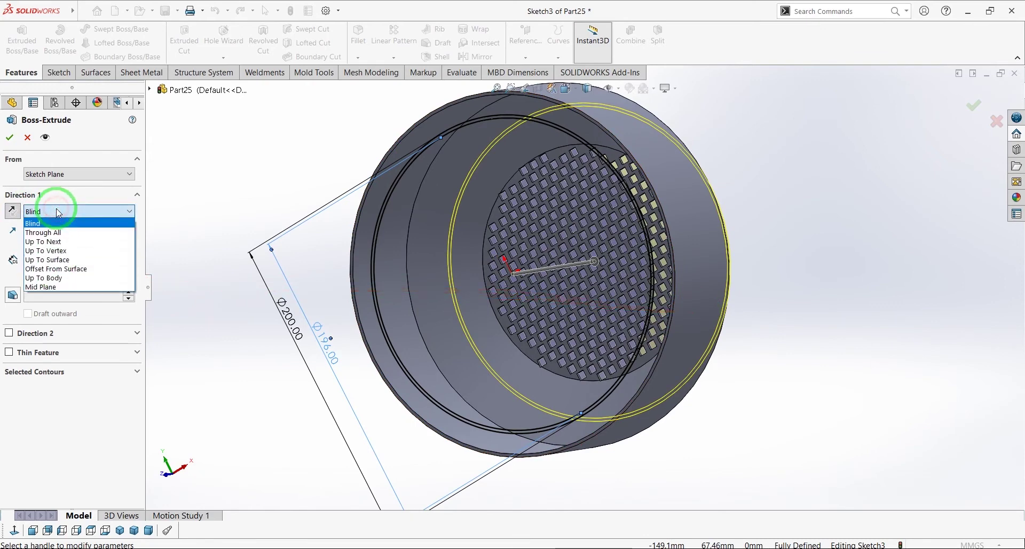
pyautogui.click(47, 242)
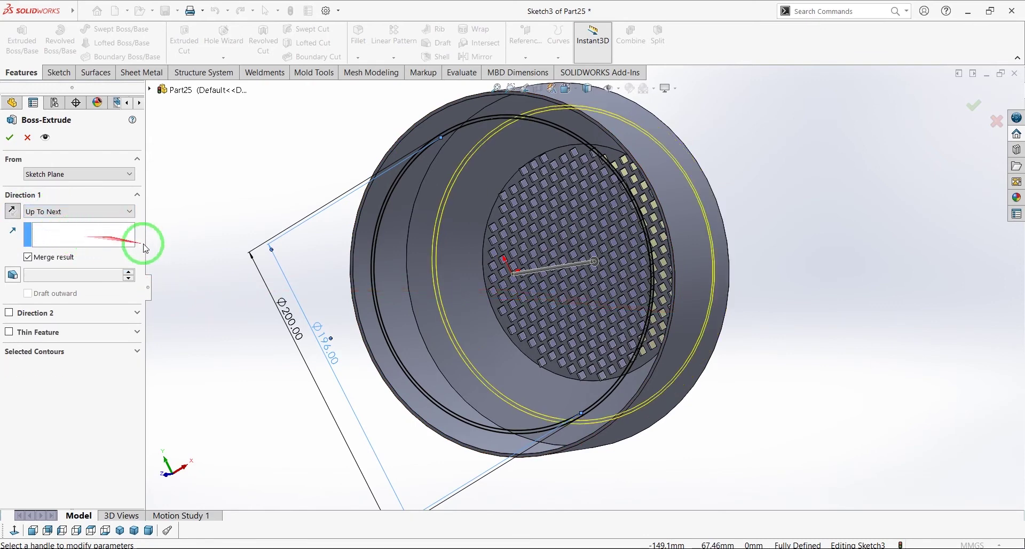
# Start the ring extrusion from an offset of 25.24 mm, flipped toward the cover's inside, and finish the feature.
pyautogui.click(60, 174)
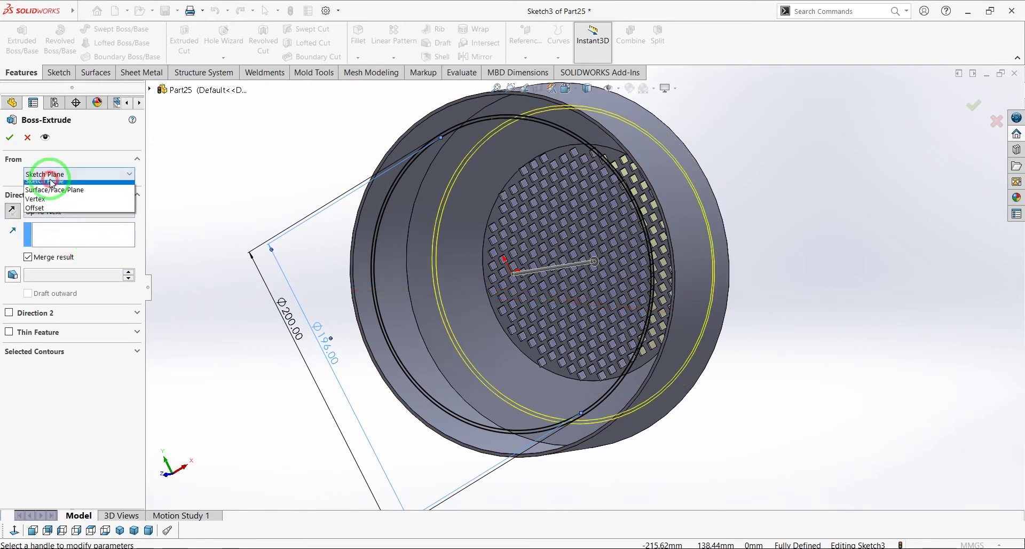
pyautogui.click(39, 213)
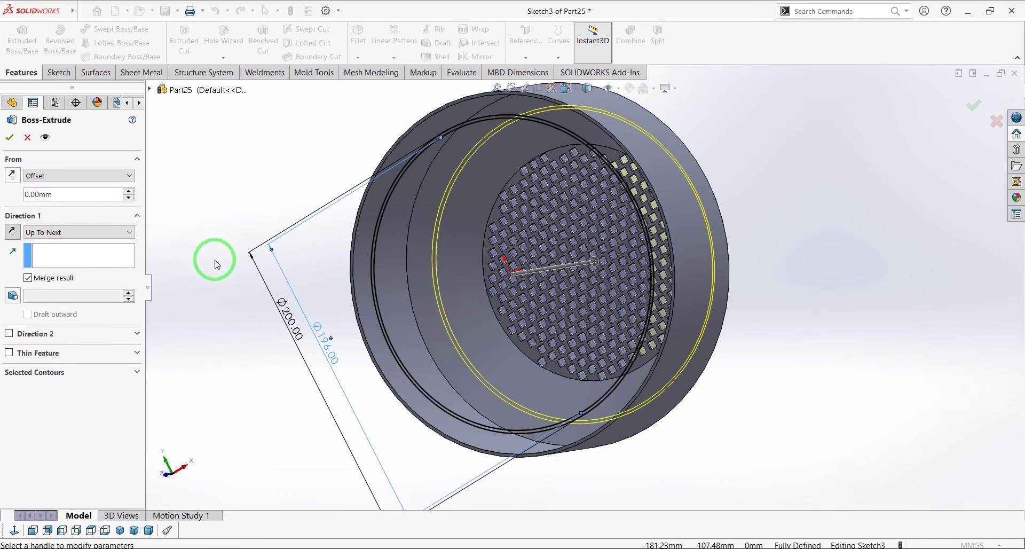
pyautogui.moveTo(399, 383)
pyautogui.mouseDown(button='middle')
pyautogui.moveTo(384, 383)
pyautogui.moveTo(361, 334)
pyautogui.moveTo(370, 350)
pyautogui.mouseUp(button='middle')
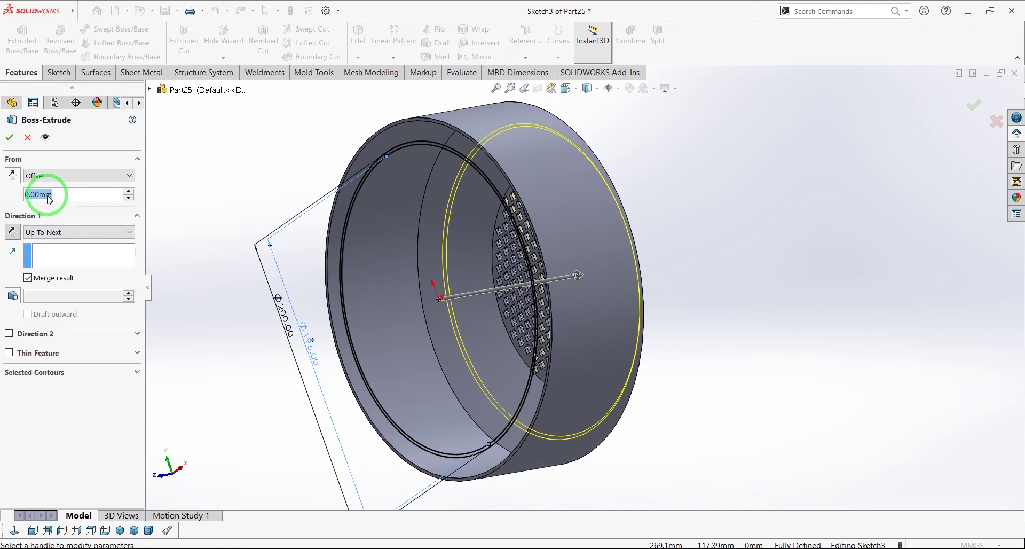
pyautogui.write('25.')
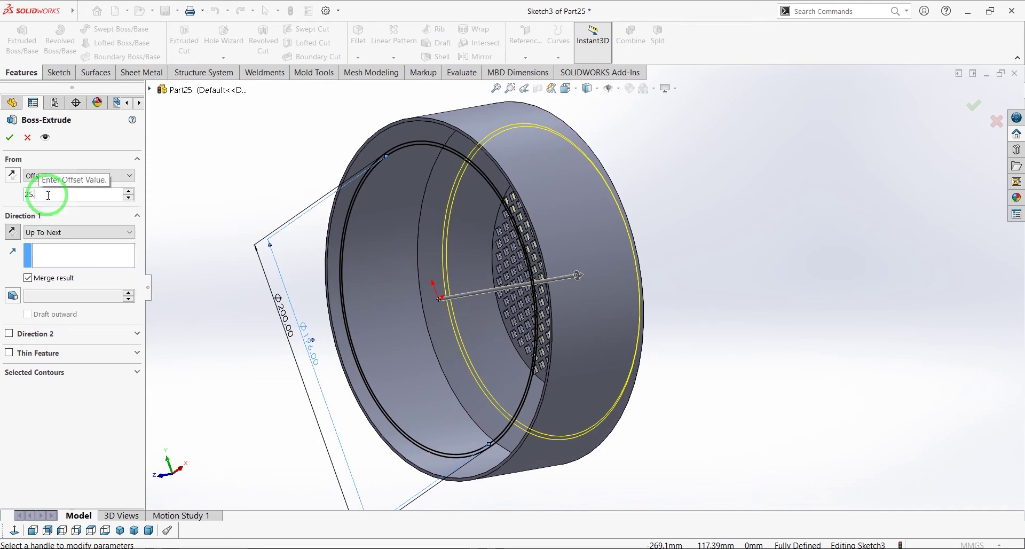
pyautogui.write('24')
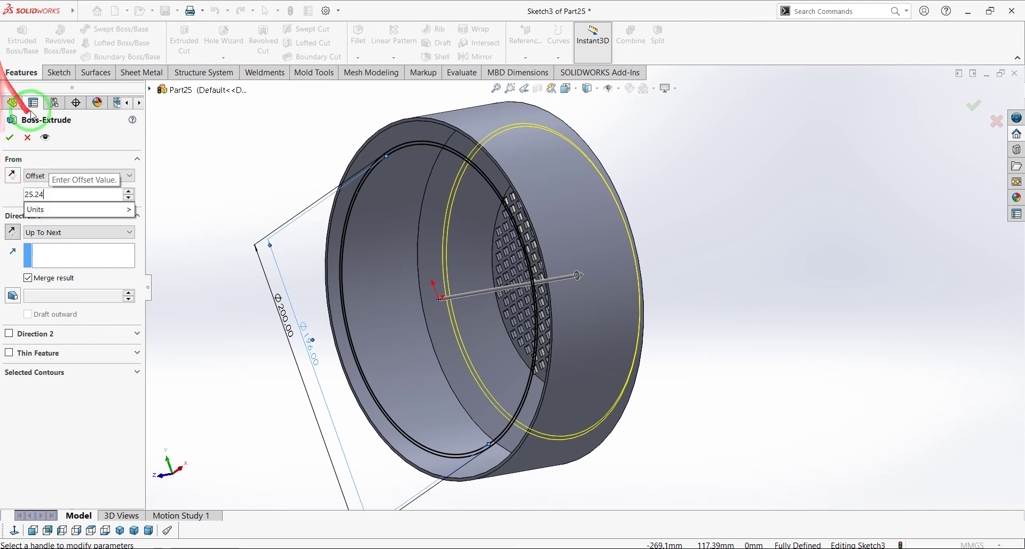
pyautogui.click(7, 138)
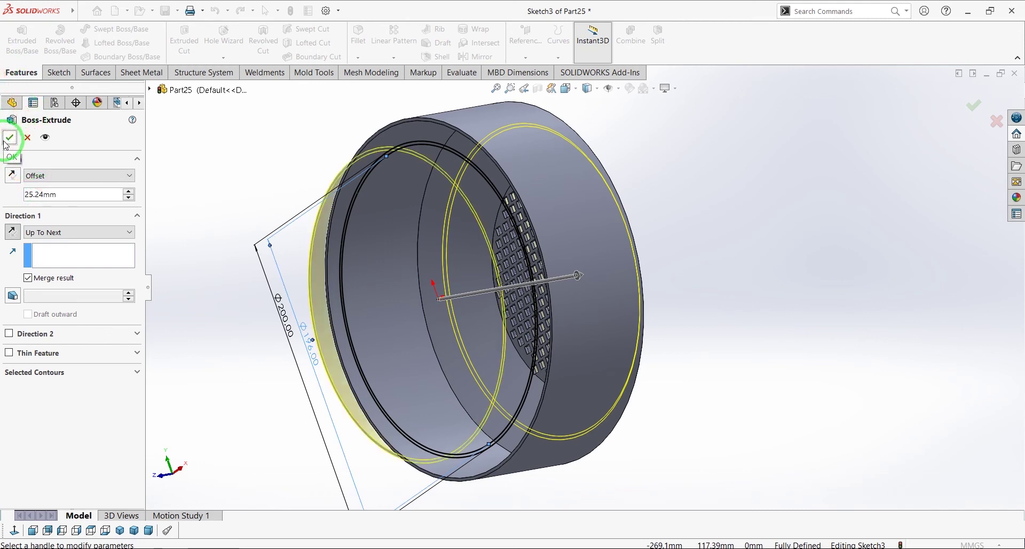
pyautogui.click(13, 177)
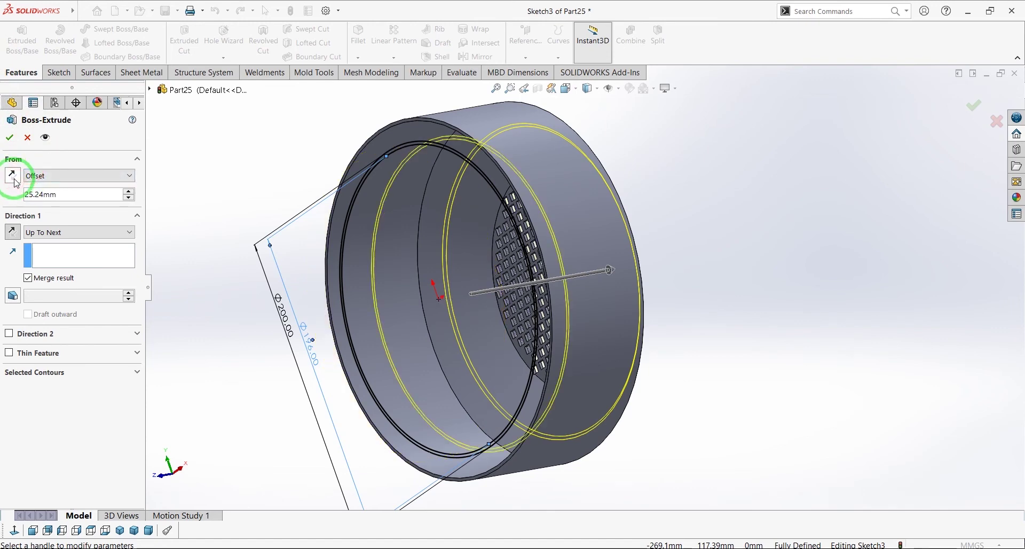
pyautogui.click(10, 139)
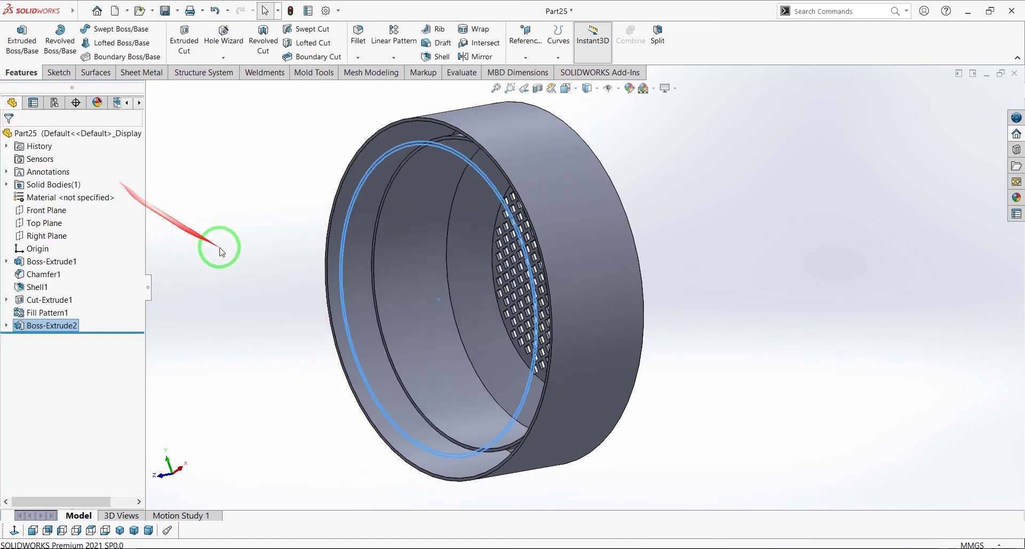
pyautogui.click(217, 274)
# Save the part to the Desktop as "back cap".
pyautogui.moveTo(383, 293); pyautogui.dragTo(548, 334, button='middle')
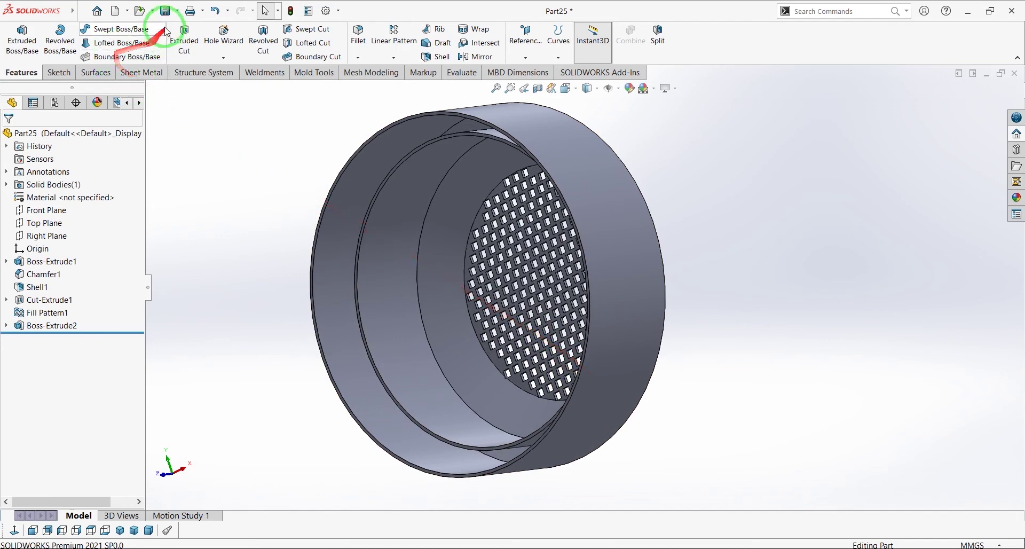
pyautogui.hotkey('ctrl', 's')
pyautogui.click(352, 208)
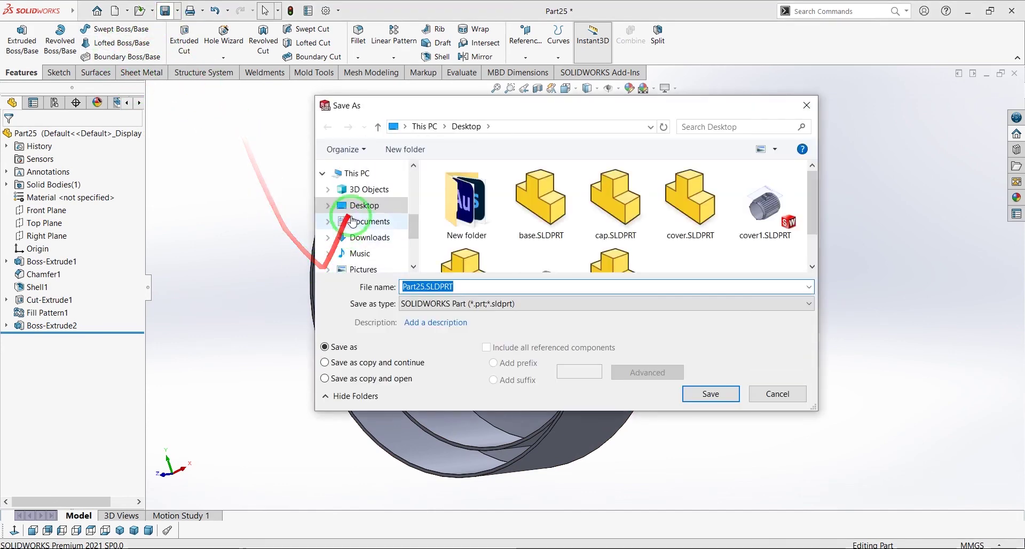
pyautogui.click(441, 289)
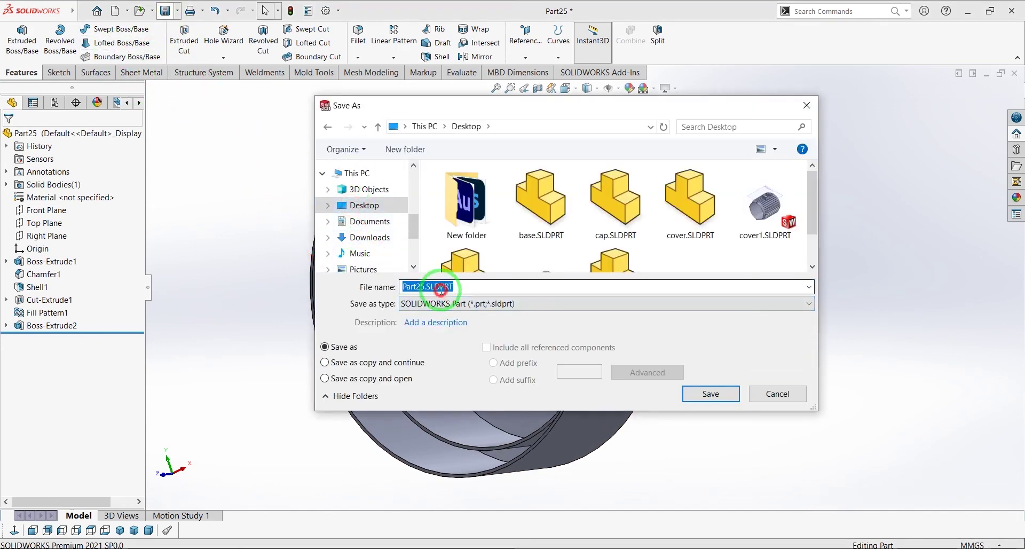
pyautogui.write('ba')
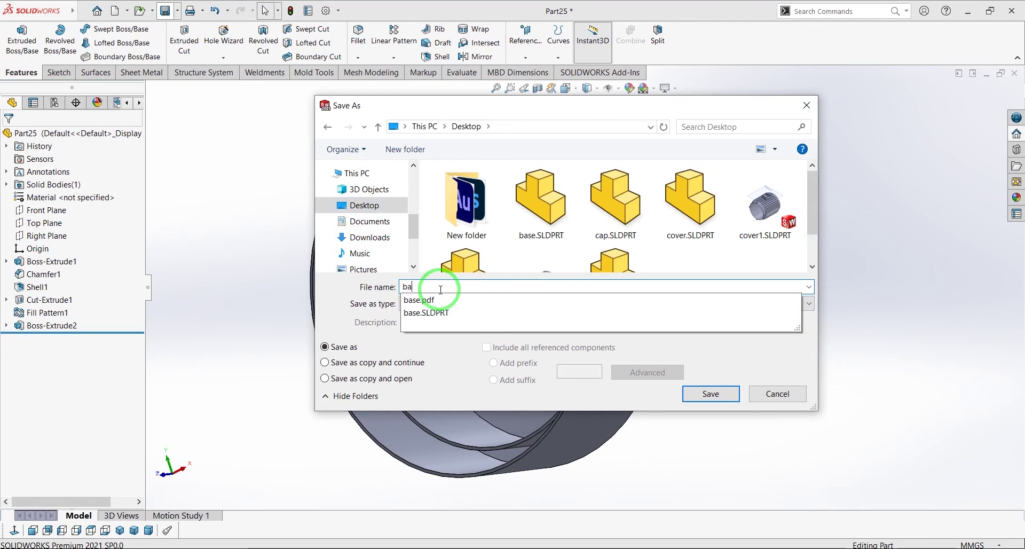
pyautogui.write('ck c')
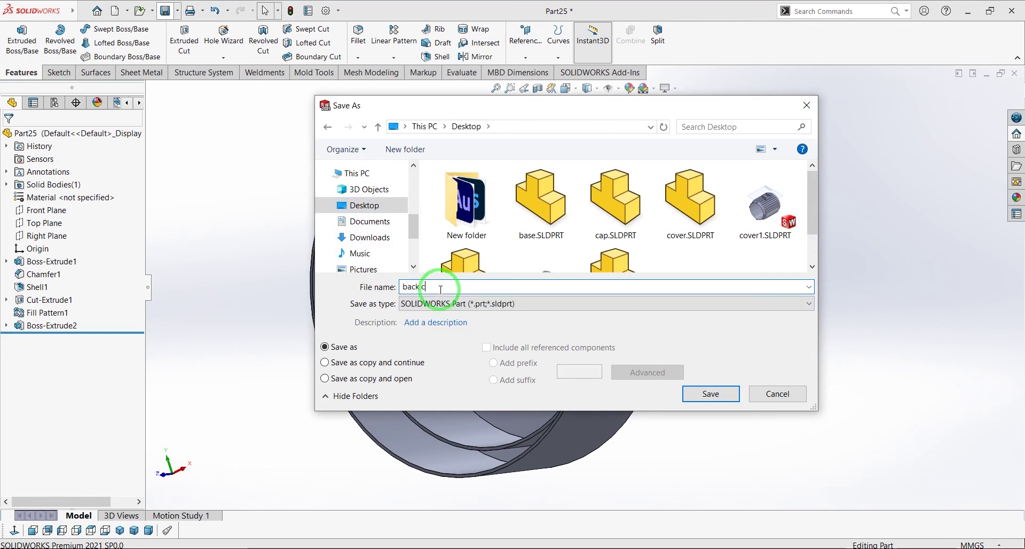
pyautogui.write('ap')
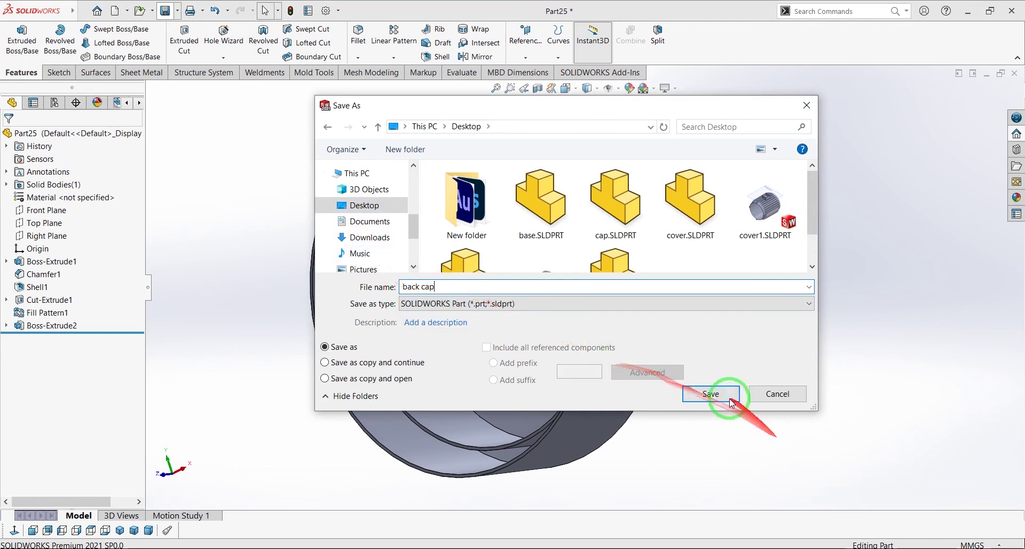
pyautogui.click(708, 393)
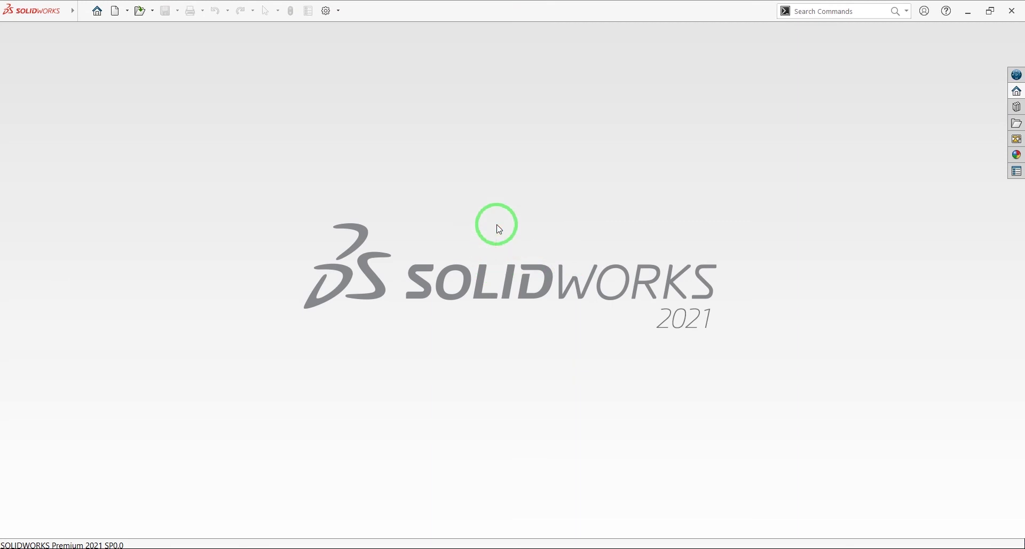
# Create a new part and start a sketch on its Front Plane.
pyautogui.click(115, 11)
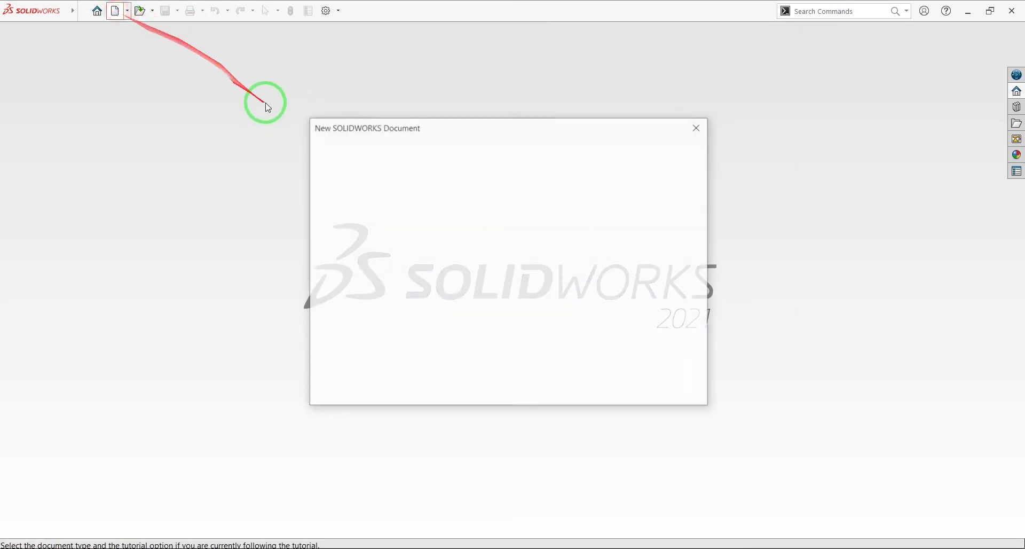
pyautogui.click(535, 377)
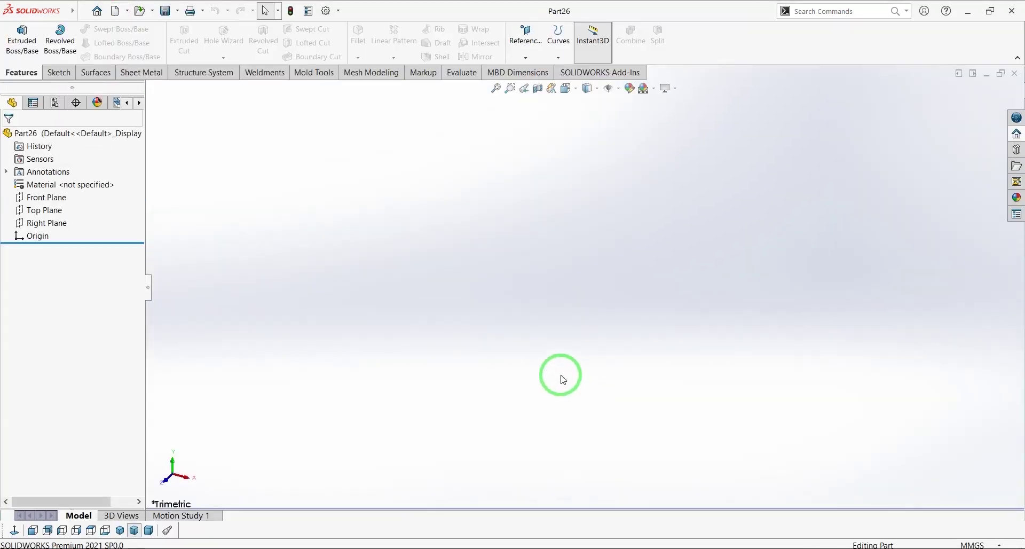
pyautogui.click(47, 198)
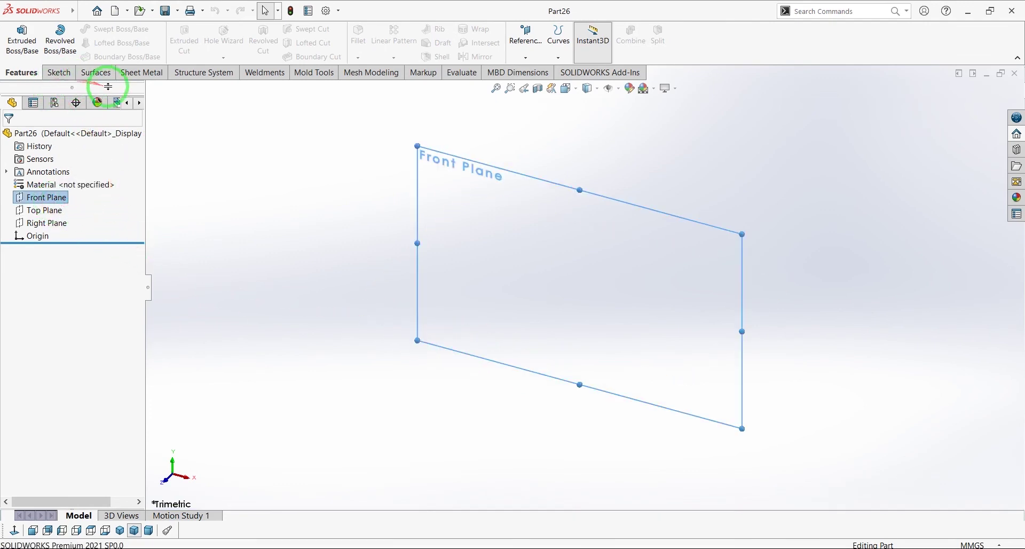
pyautogui.click(56, 74)
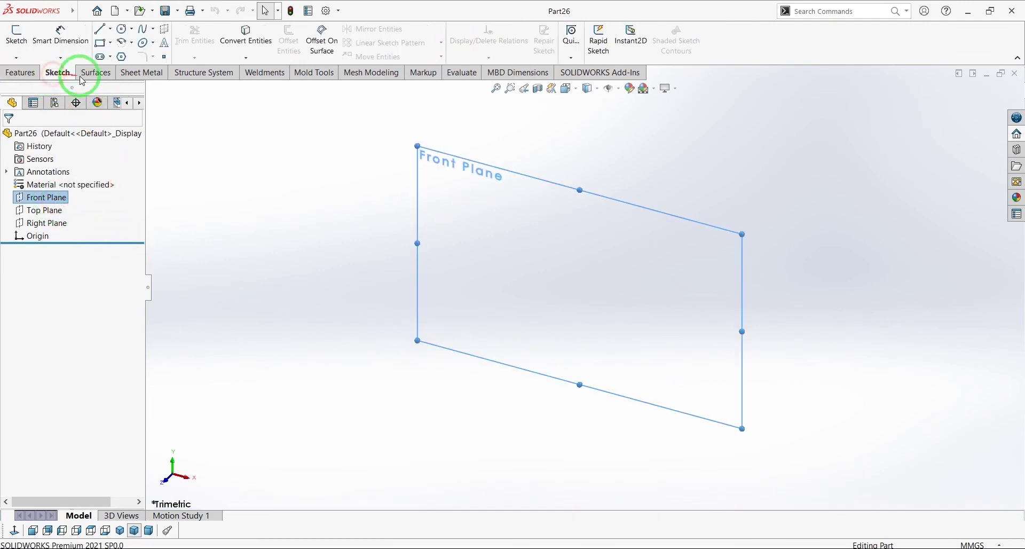
pyautogui.click(17, 39)
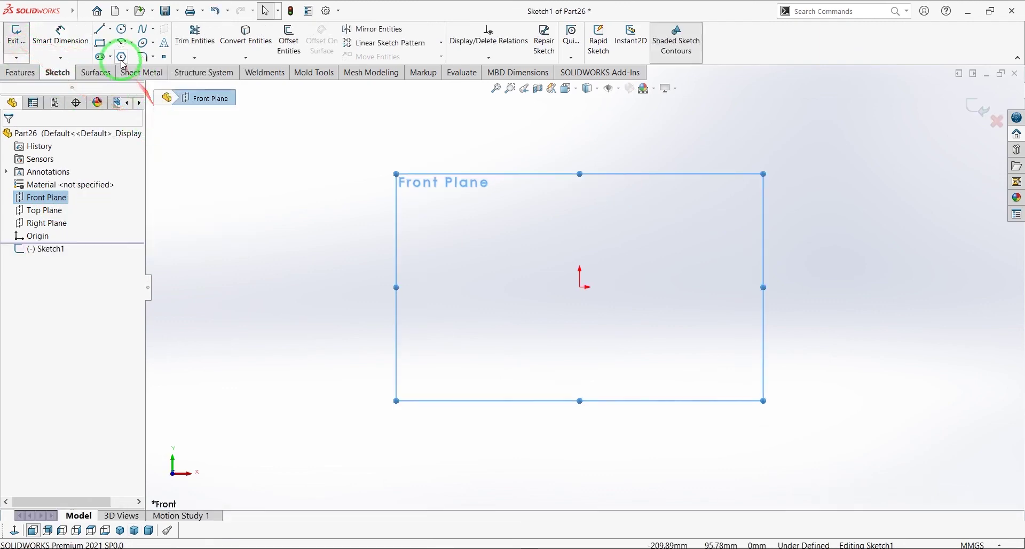
# Draw a circle centred on the origin, about 100 mm in diameter.
pyautogui.click(122, 33)
pyautogui.click(579, 287)
pyautogui.click(478, 306)
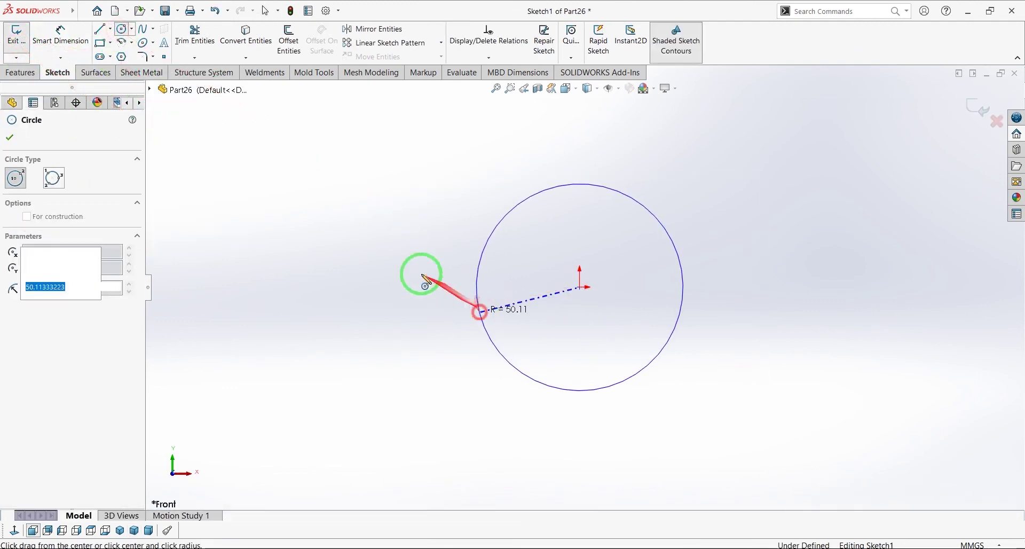
# Dimension the circle and set its diameter to 200 mm.
pyautogui.click(60, 42)
pyautogui.click(493, 238)
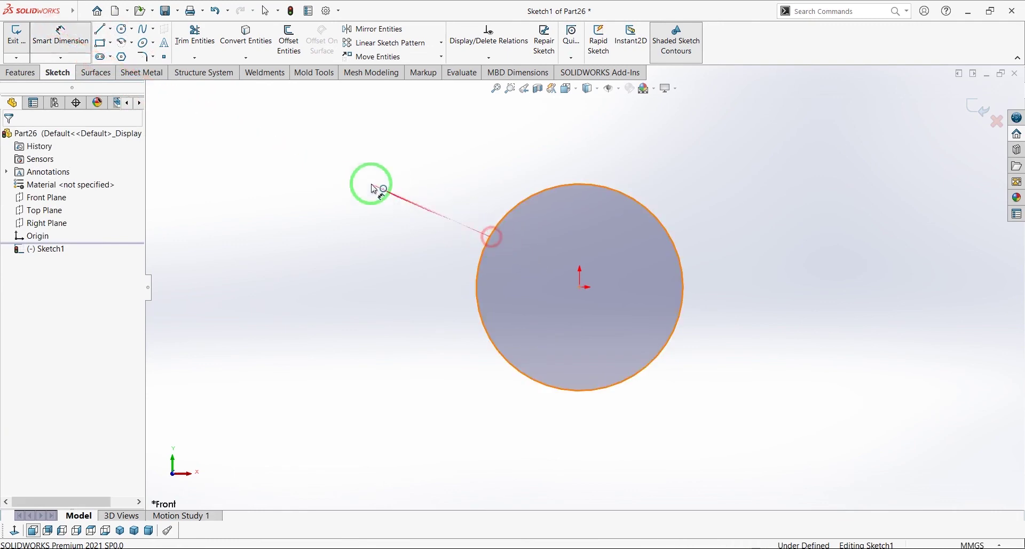
pyautogui.click(352, 184)
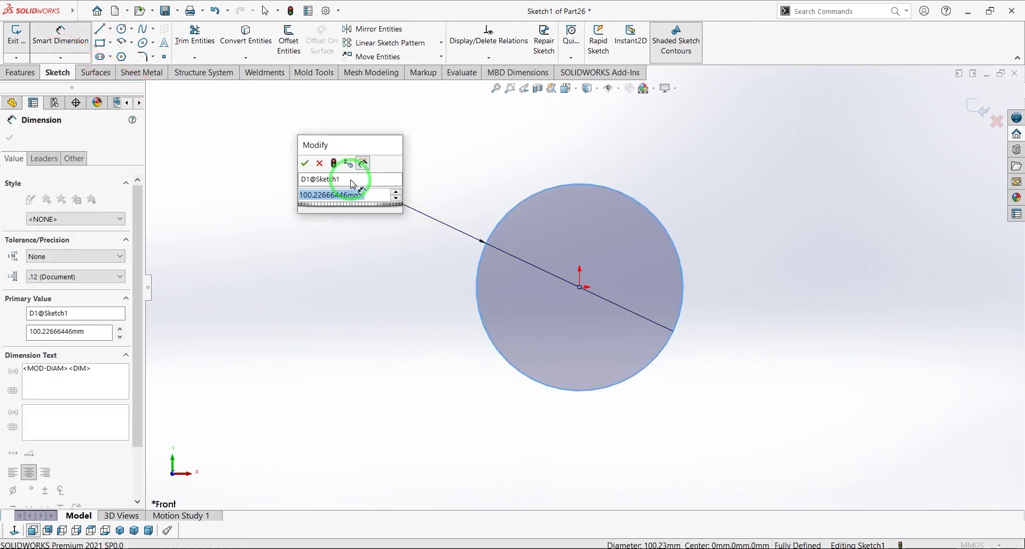
pyautogui.write('200')
pyautogui.press('Return')
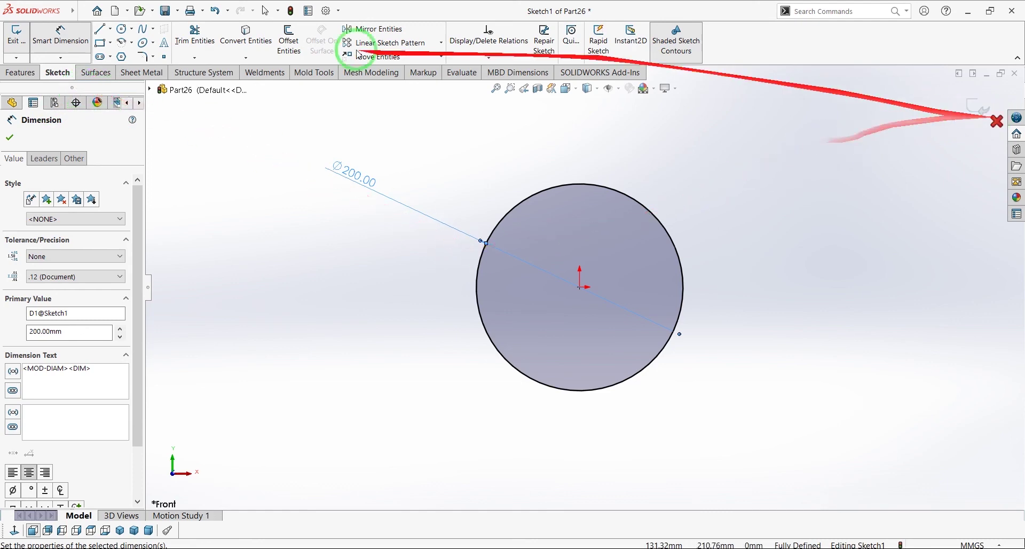
# Extrude the 200 mm circle into a solid disc with a blind depth of 15 mm.
pyautogui.click(6, 75)
pyautogui.click(22, 40)
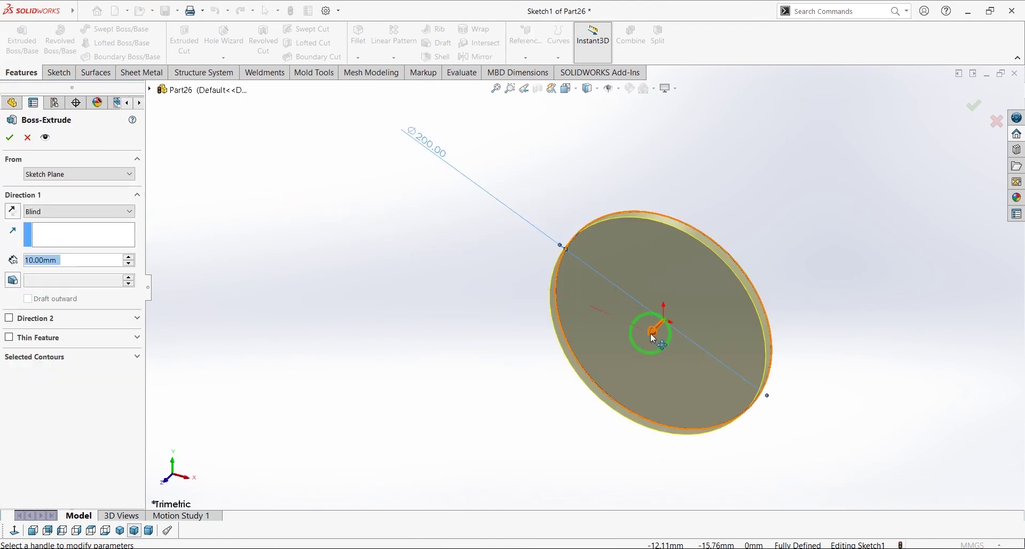
pyautogui.moveTo(670, 343); pyautogui.dragTo(645, 301, button='middle')
pyautogui.click(94, 279)
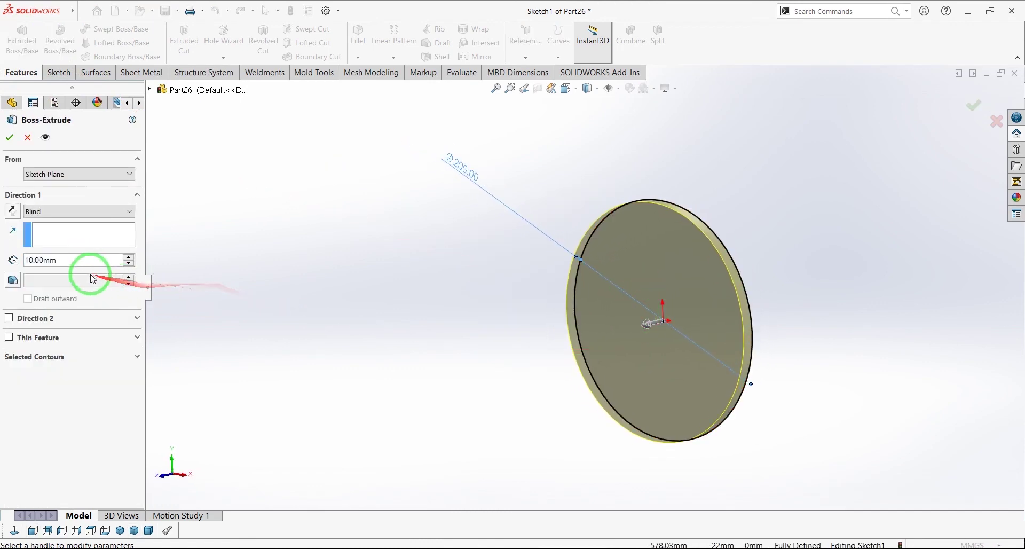
pyautogui.write('15')
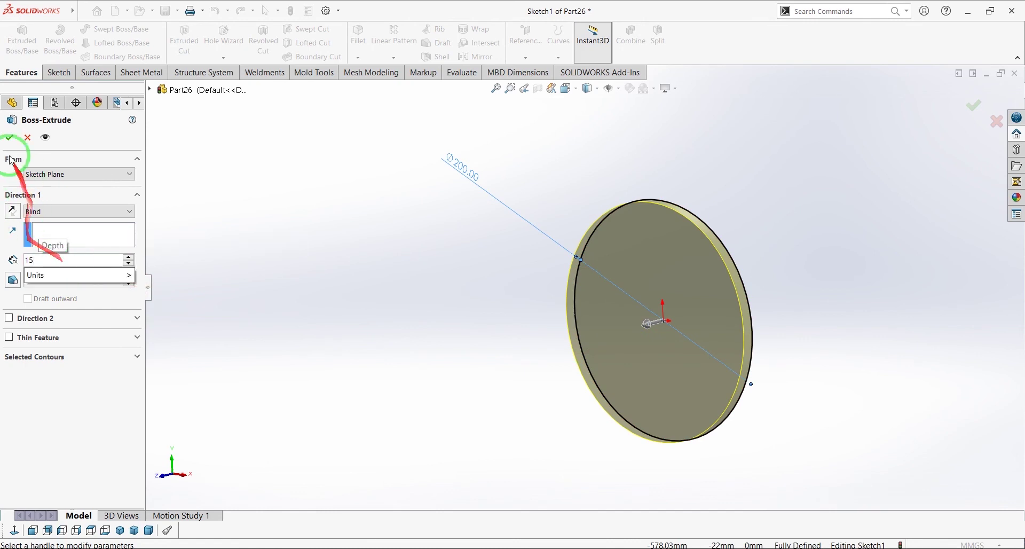
pyautogui.press('Return')
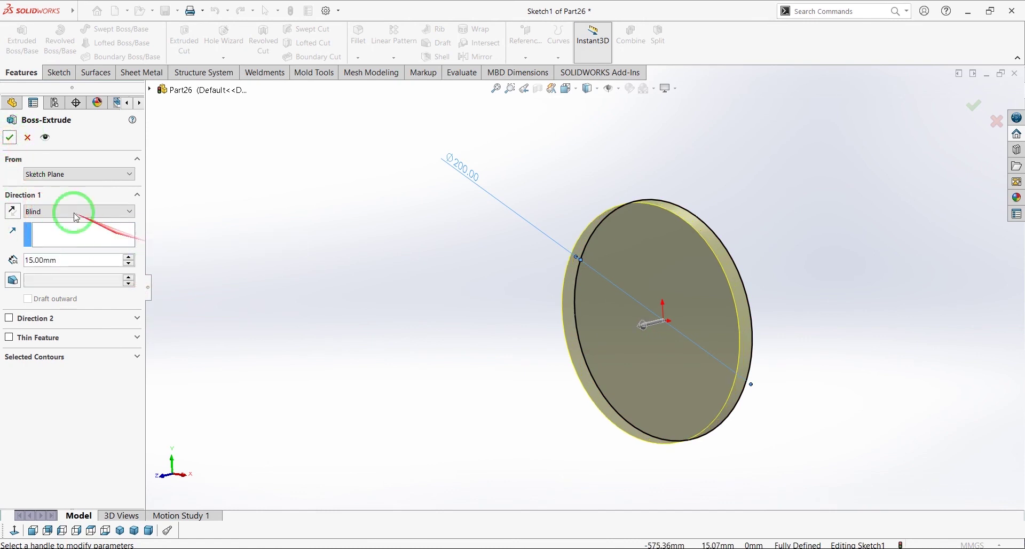
pyautogui.click(19, 141)
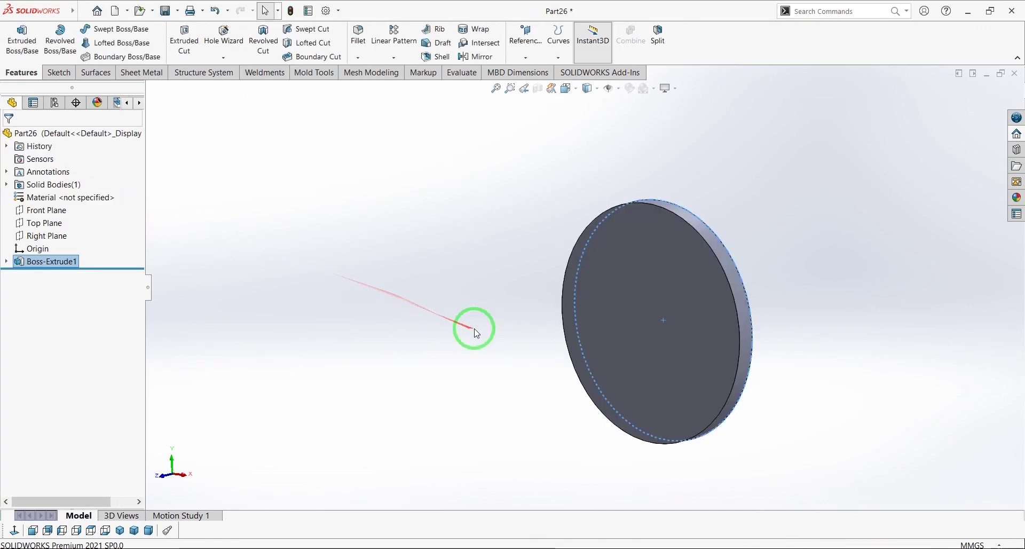
# Shell the disc with a 2 mm wall thickness, removing its flat back face.
pyautogui.click(561, 367)
pyautogui.moveTo(664, 358); pyautogui.dragTo(415, 69, button='middle')
pyautogui.click(436, 57)
pyautogui.click(616, 316)
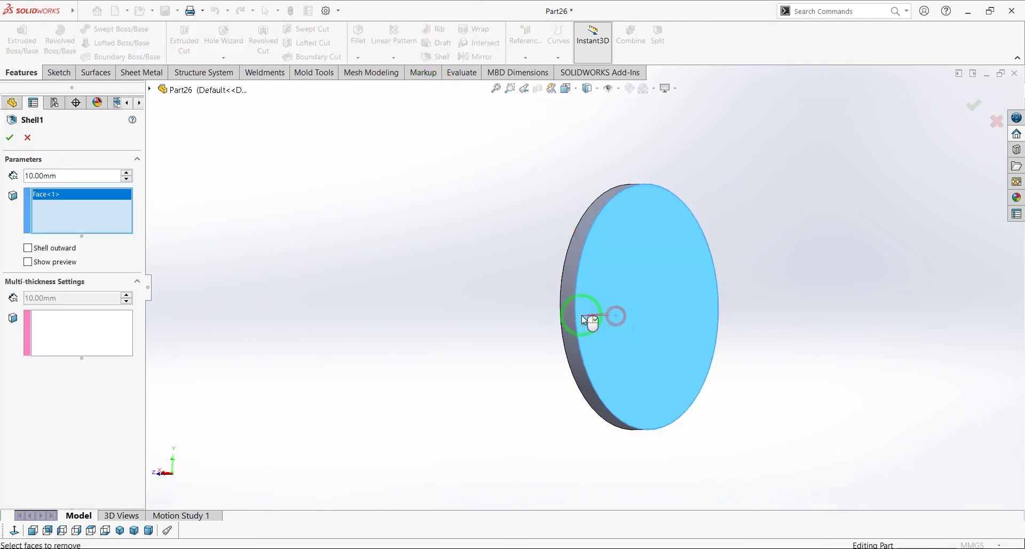
pyautogui.doubleClick(47, 175)
pyautogui.write('2')
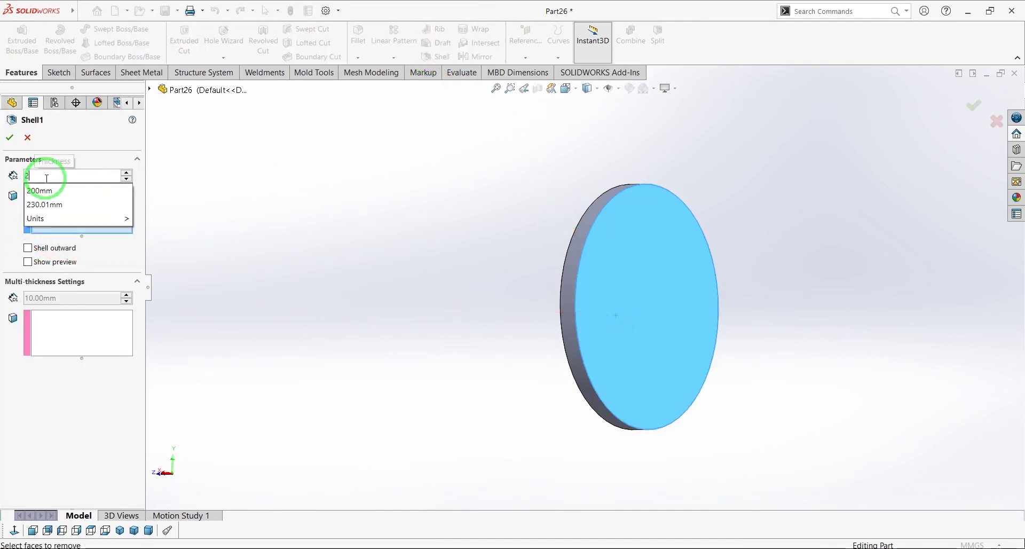
pyautogui.click(12, 137)
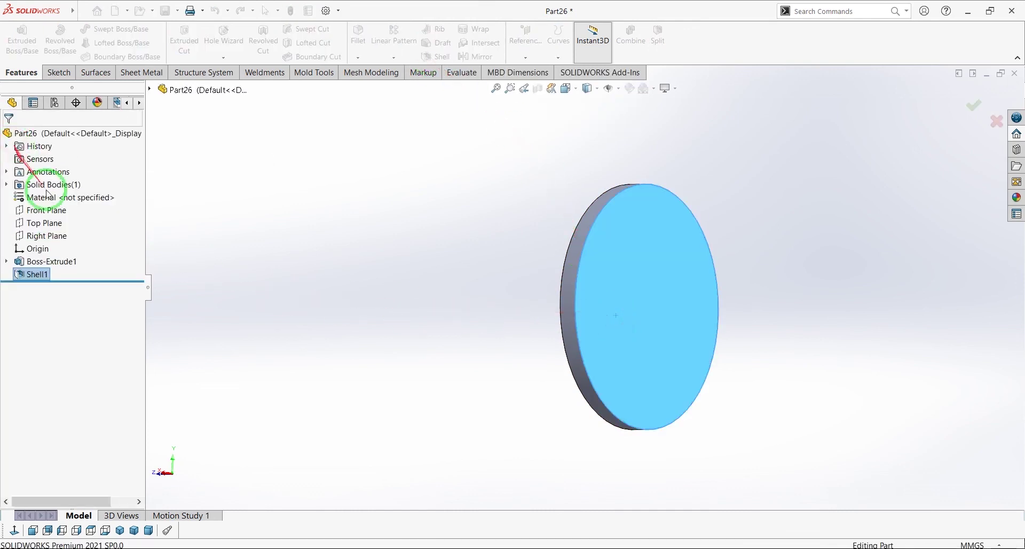
# Start a sketch on the disc's closed front face and draw an origin-centred circle about 144 mm in diameter.
pyautogui.moveTo(458, 428)
pyautogui.mouseDown(button='middle')
pyautogui.moveTo(565, 358)
pyautogui.moveTo(637, 340)
pyautogui.moveTo(684, 342)
pyautogui.moveTo(674, 343)
pyautogui.mouseUp(button='middle')
pyautogui.click(673, 343)
pyautogui.click(723, 312)
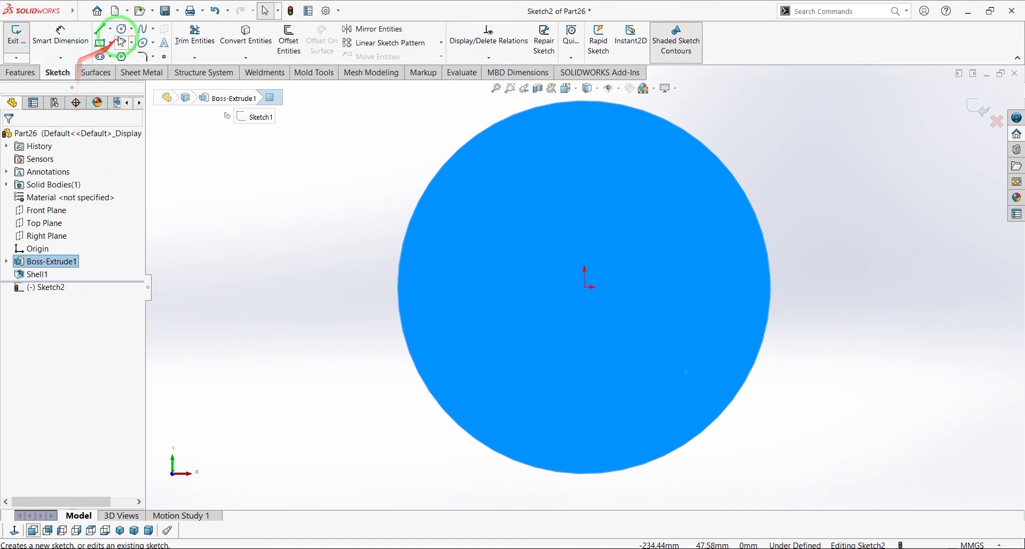
pyautogui.click(584, 287)
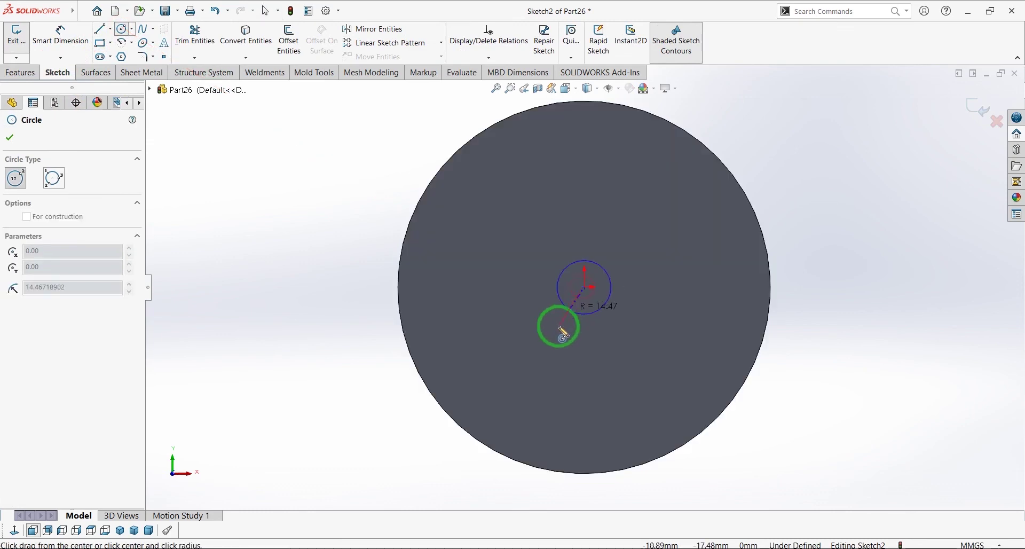
pyautogui.click(506, 399)
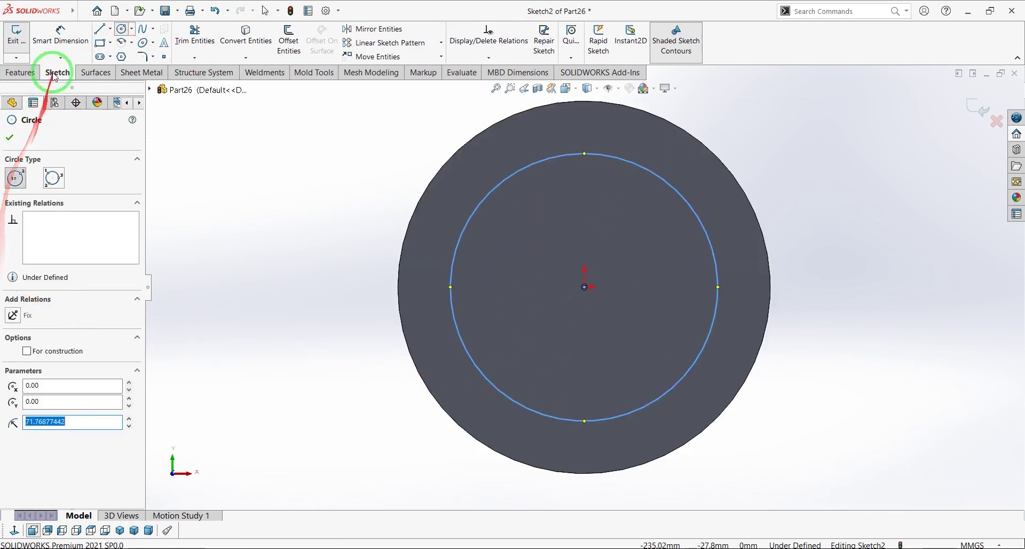
# Dimension the new circle on the front face and set its diameter to 150 mm.
pyautogui.click(49, 37)
pyautogui.click(453, 264)
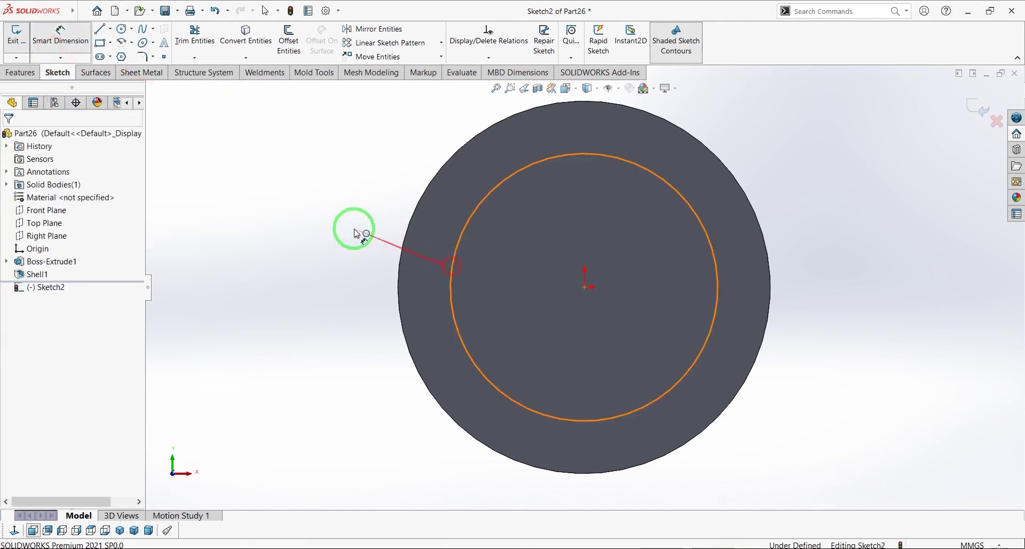
pyautogui.click(312, 212)
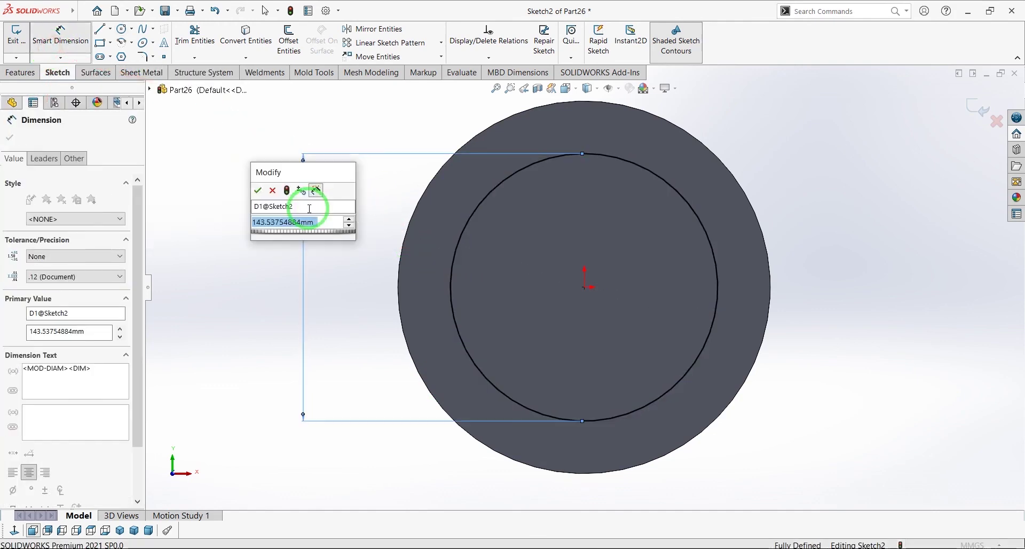
pyautogui.write('150')
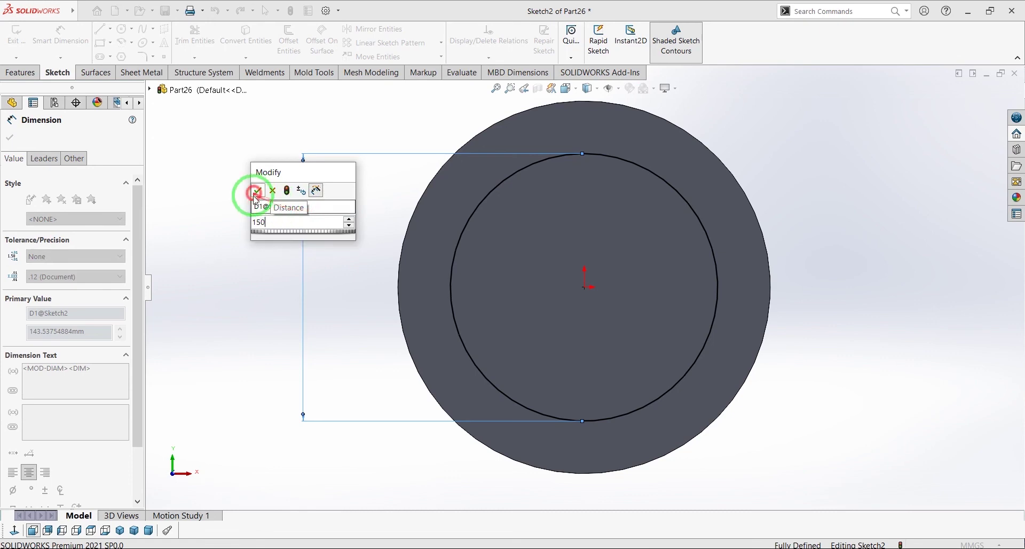
pyautogui.click(258, 190)
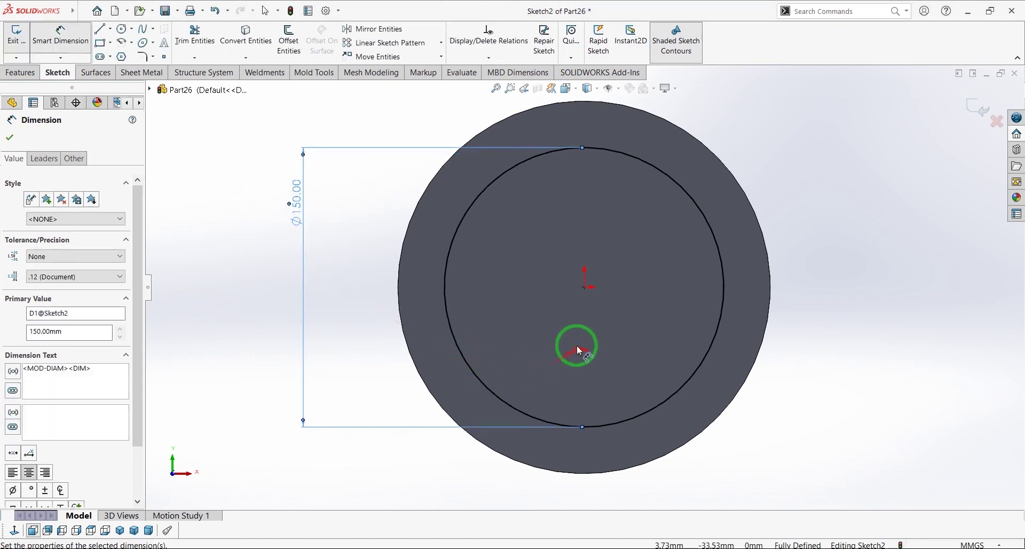
# Extrude the 150 mm circle outward from the front face by 3 mm, merged with the disc.
pyautogui.moveTo(576, 345); pyautogui.dragTo(664, 297, button='middle')
pyautogui.click(38, 75)
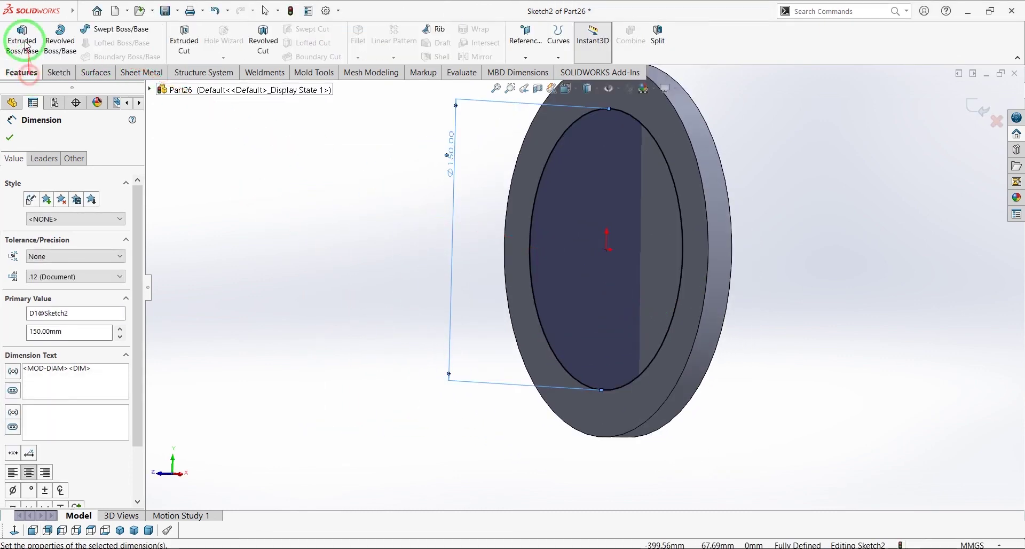
pyautogui.click(22, 38)
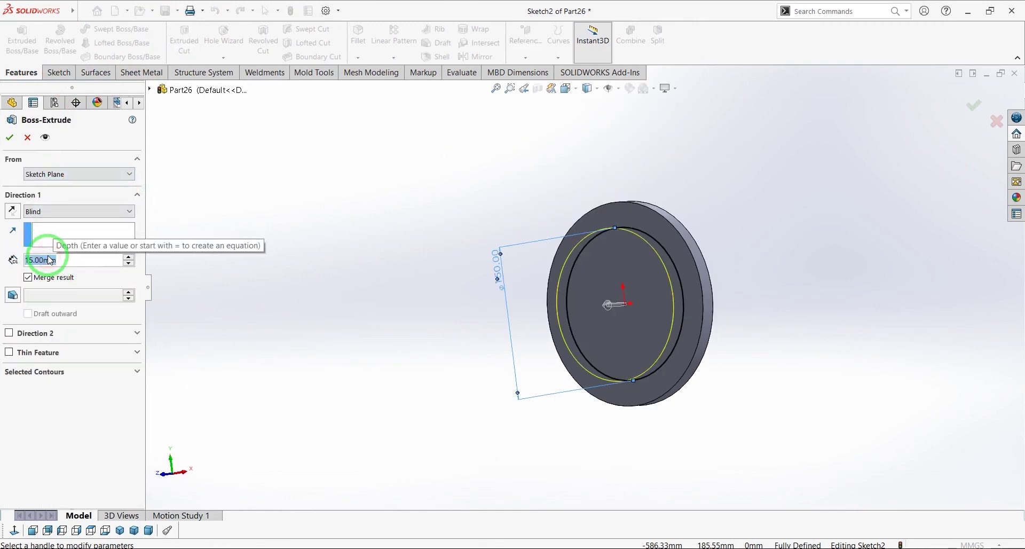
pyautogui.write('3')
pyautogui.press('Return')
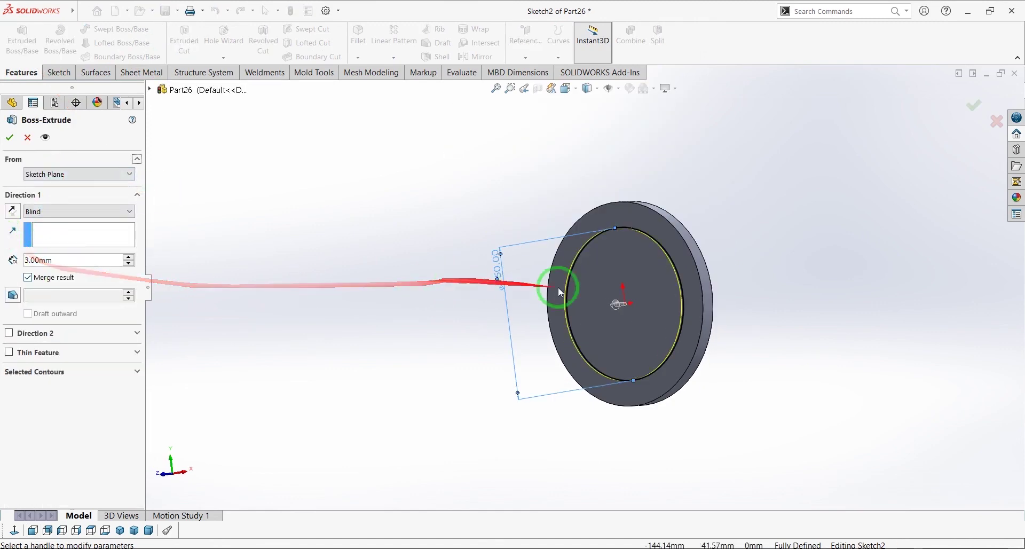
pyautogui.moveTo(559, 286)
pyautogui.mouseDown(button='middle')
pyautogui.moveTo(633, 303)
pyautogui.moveTo(646, 292)
pyautogui.mouseUp(button='middle')
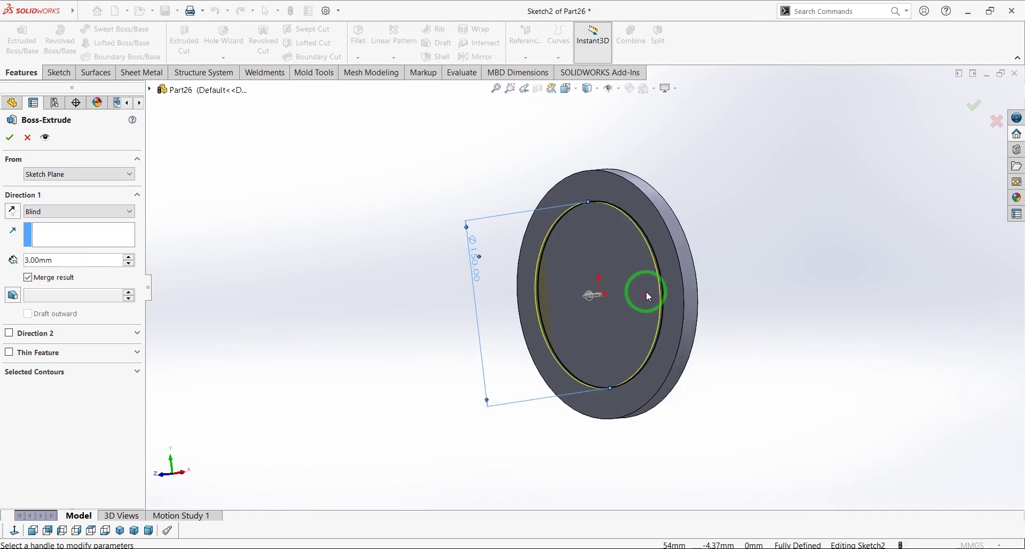
pyautogui.scroll(-8, 654, 269)
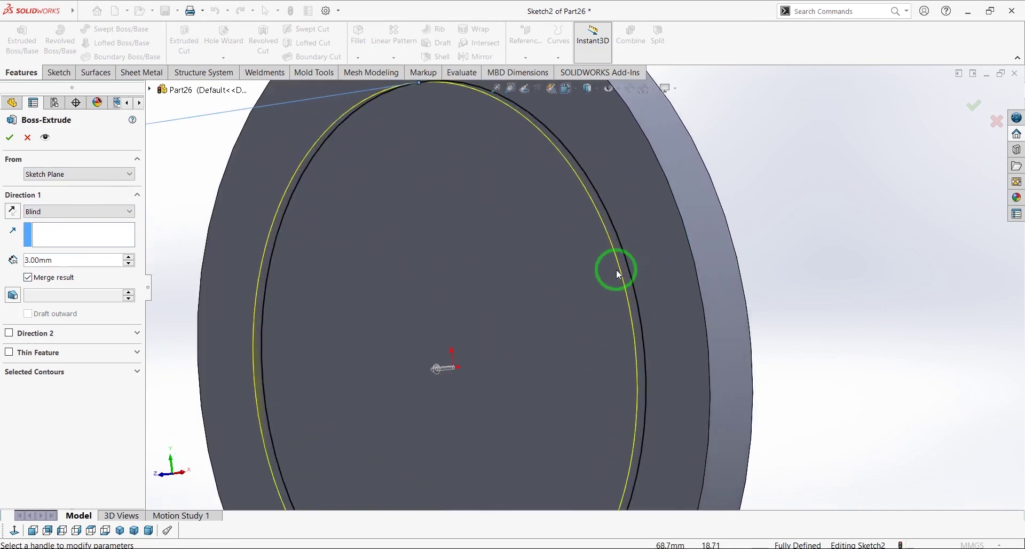
pyautogui.moveTo(612, 269); pyautogui.dragTo(591, 272, button='middle')
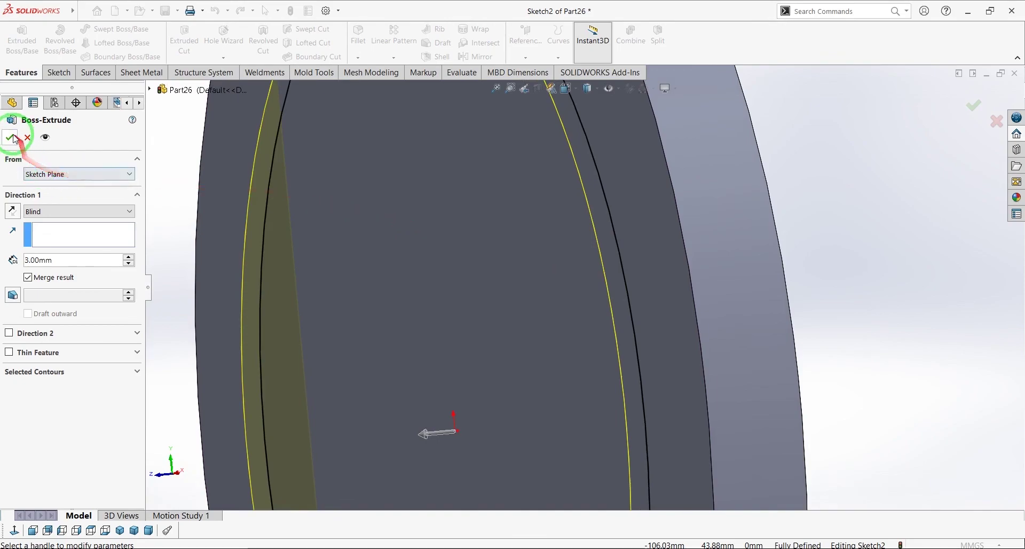